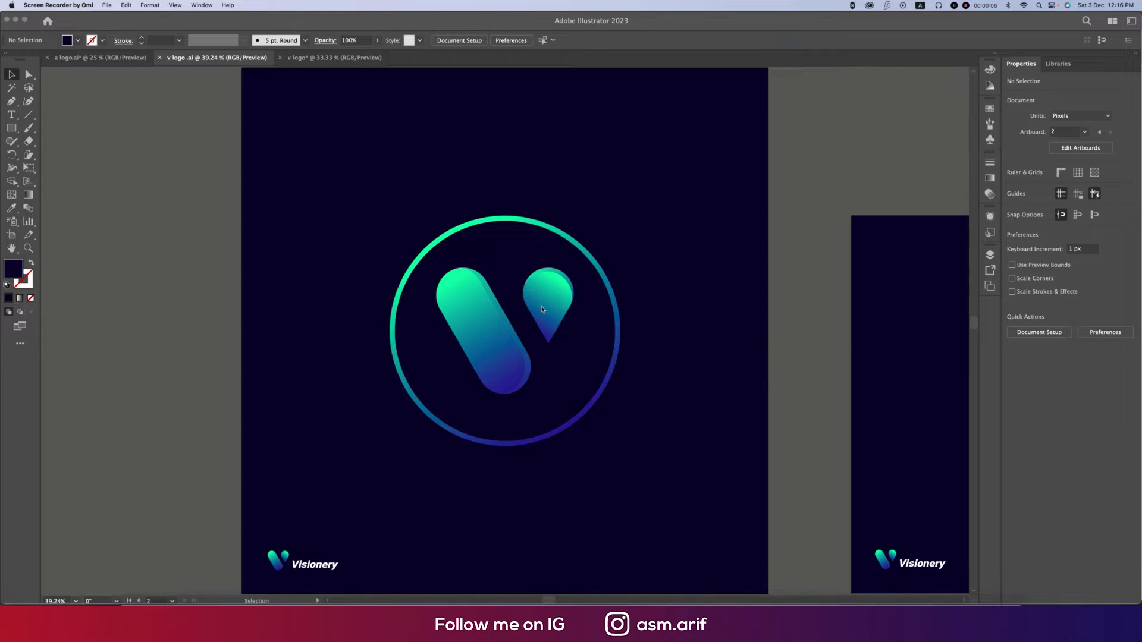
{"action": "left_click", "coordinate": [491, 331]}
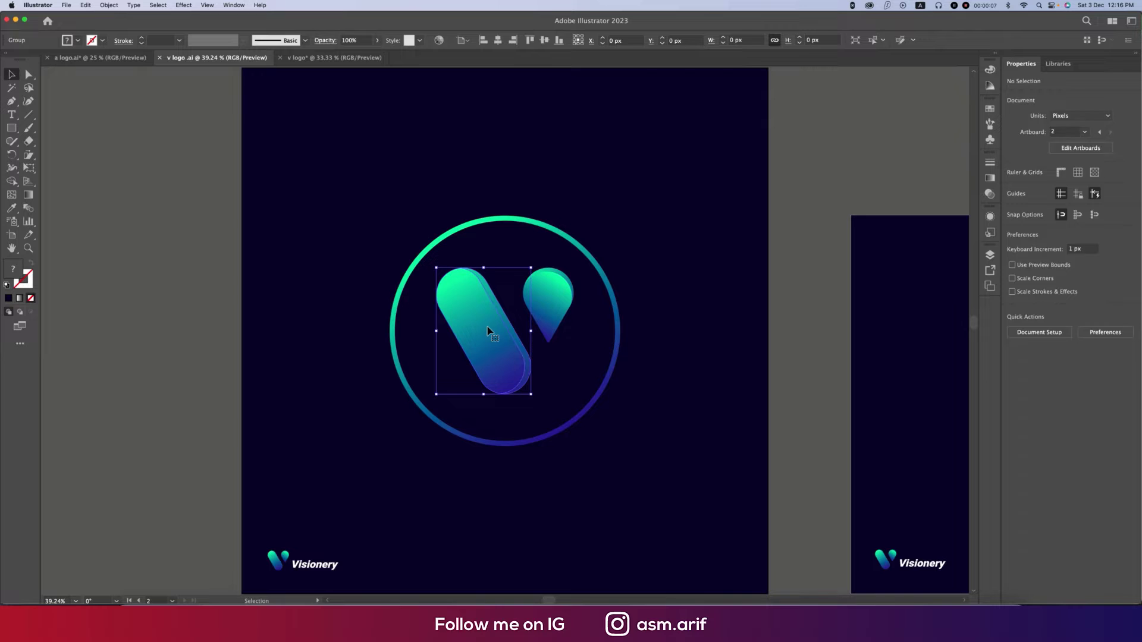
{"action": "left_click", "coordinate": [780, 283]}
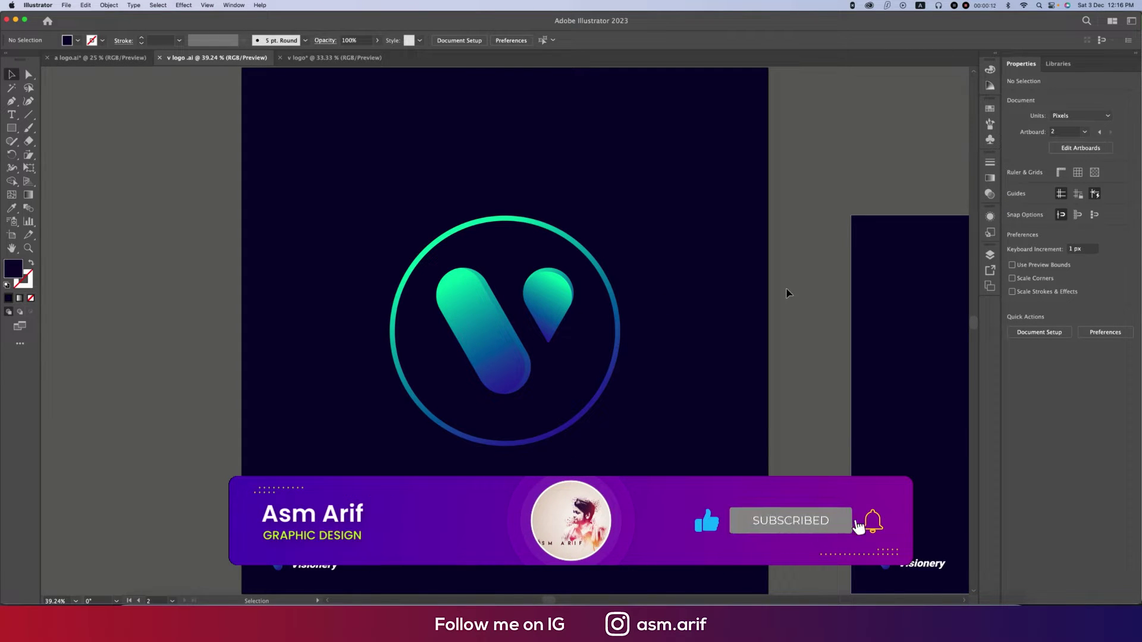
Step: Close the unsaved v logo document that is open beside v logo .ai
{"action": "left_click", "coordinate": [280, 57]}
{"action": "left_click", "coordinate": [575, 335]}
Step: Set up a new document named v from the recent 2000 x 2000 px Print preset
{"action": "left_click", "coordinate": [66, 5]}
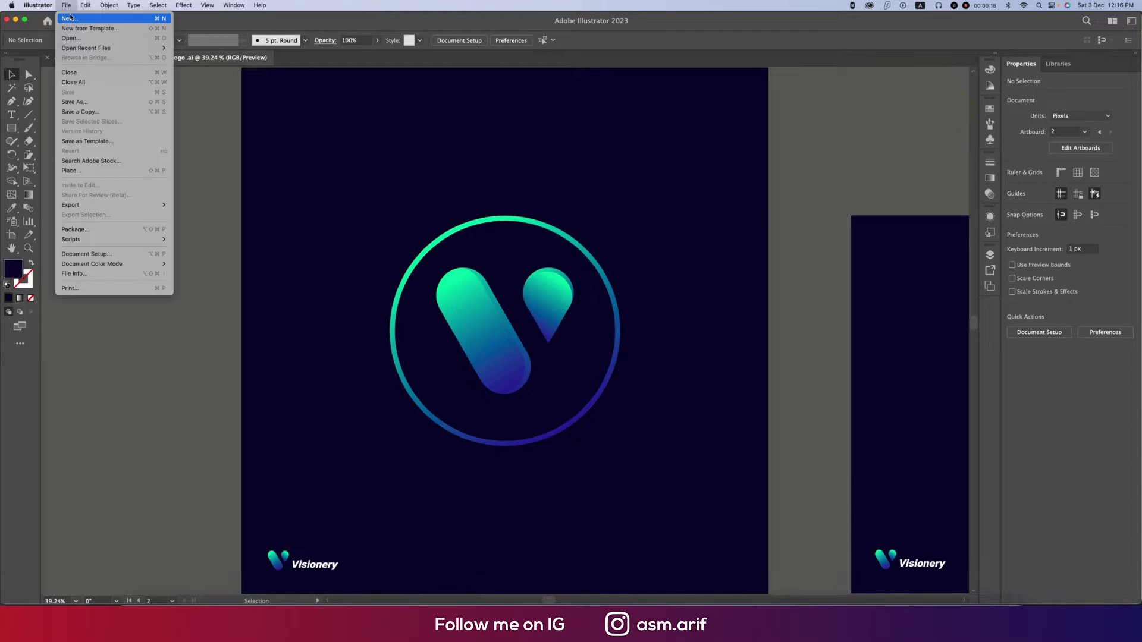
{"action": "left_click", "coordinate": [70, 18]}
{"action": "left_click", "coordinate": [684, 156]}
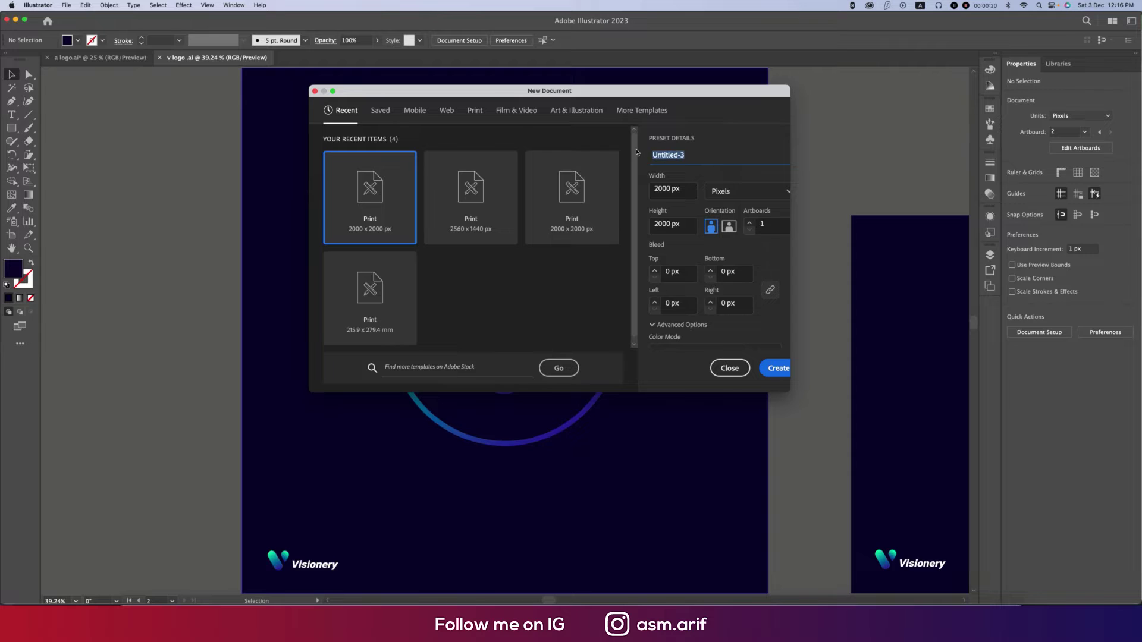
{"action": "type", "text": "v"}
{"action": "left_click", "coordinate": [382, 202]}
{"action": "left_click", "coordinate": [686, 191]}
{"action": "scroll", "coordinate": [767, 285], "scroll_direction": "down", "scroll_amount": 4}
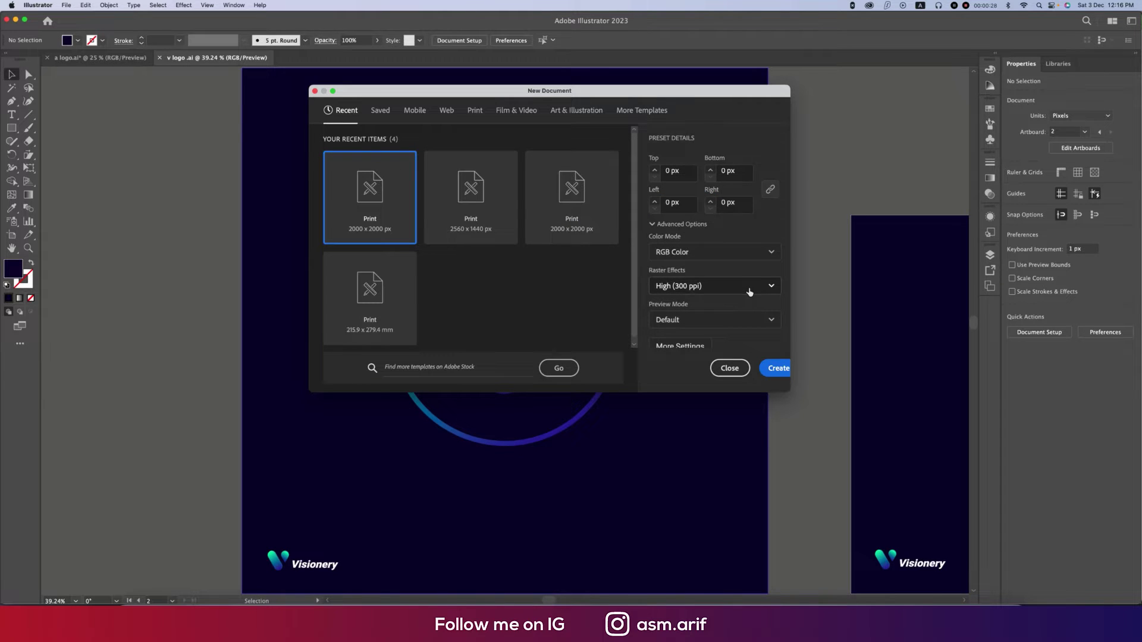
Step: Try CMYK Color as the new document's color mode and look through the raster effects resolutions
{"action": "left_click", "coordinate": [746, 288]}
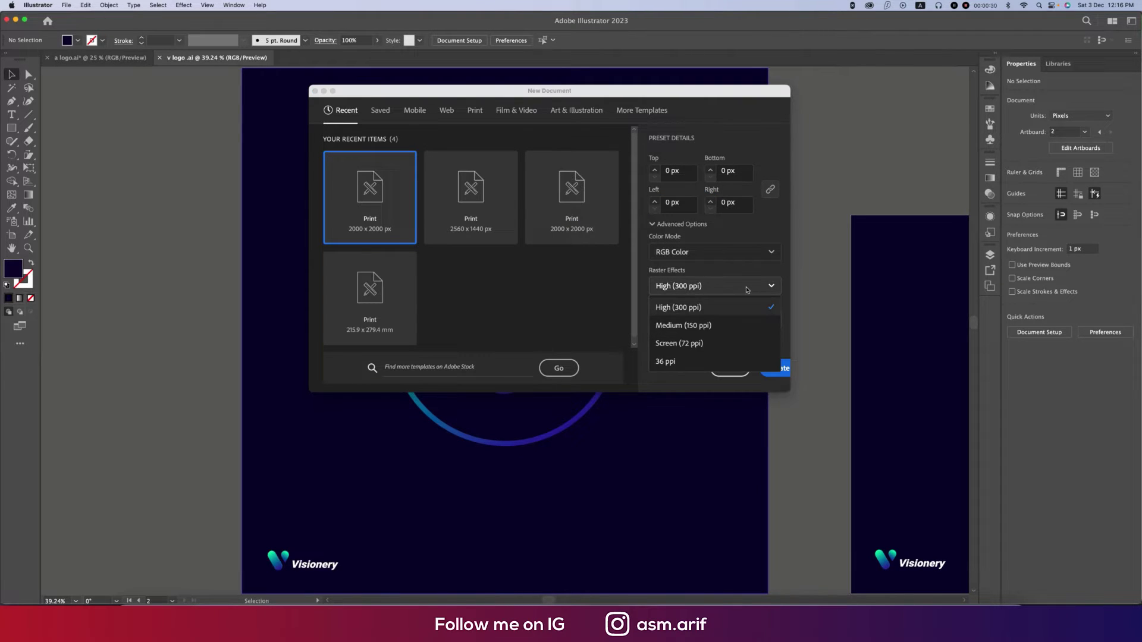
{"action": "left_click", "coordinate": [721, 255]}
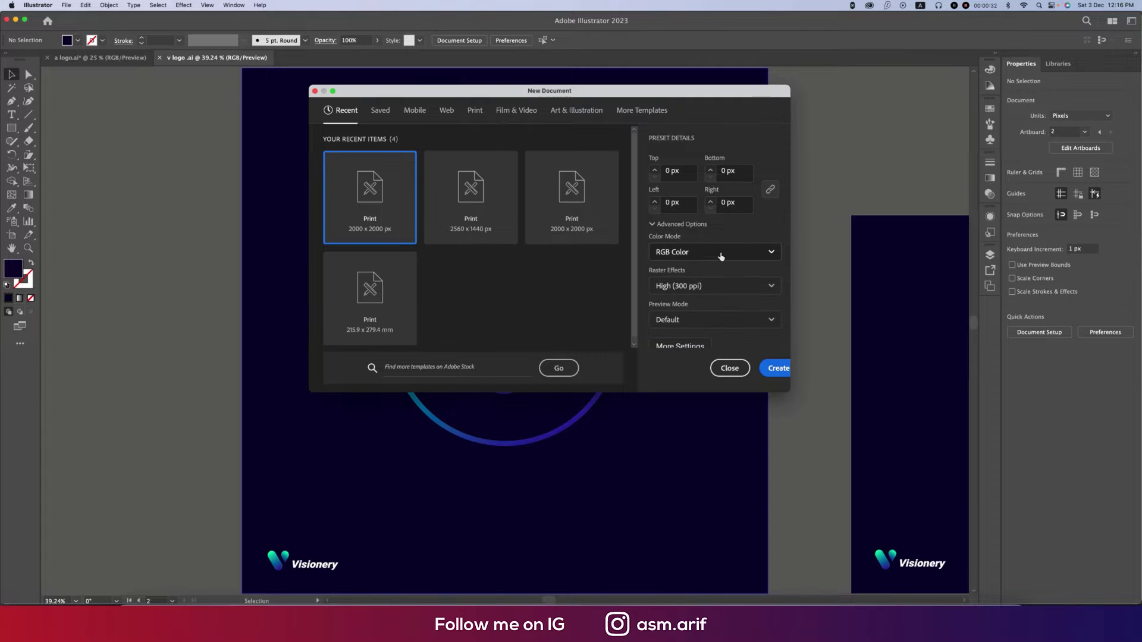
{"action": "left_click", "coordinate": [721, 254]}
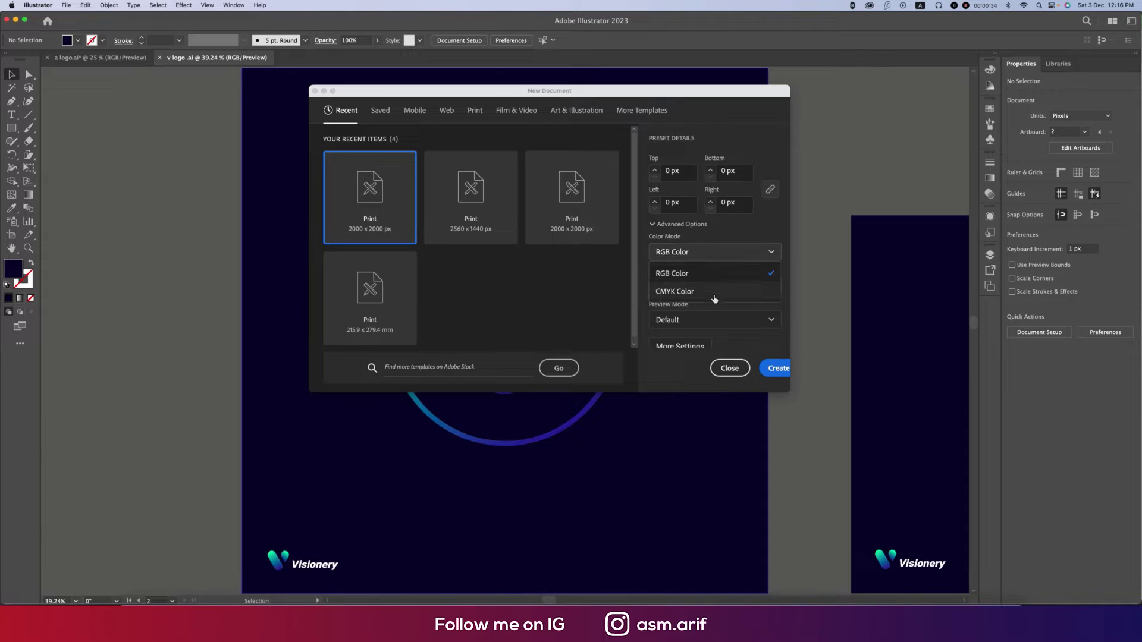
{"action": "left_click", "coordinate": [714, 299]}
{"action": "left_click", "coordinate": [730, 255]}
{"action": "left_click", "coordinate": [732, 292]}
{"action": "left_click", "coordinate": [731, 294]}
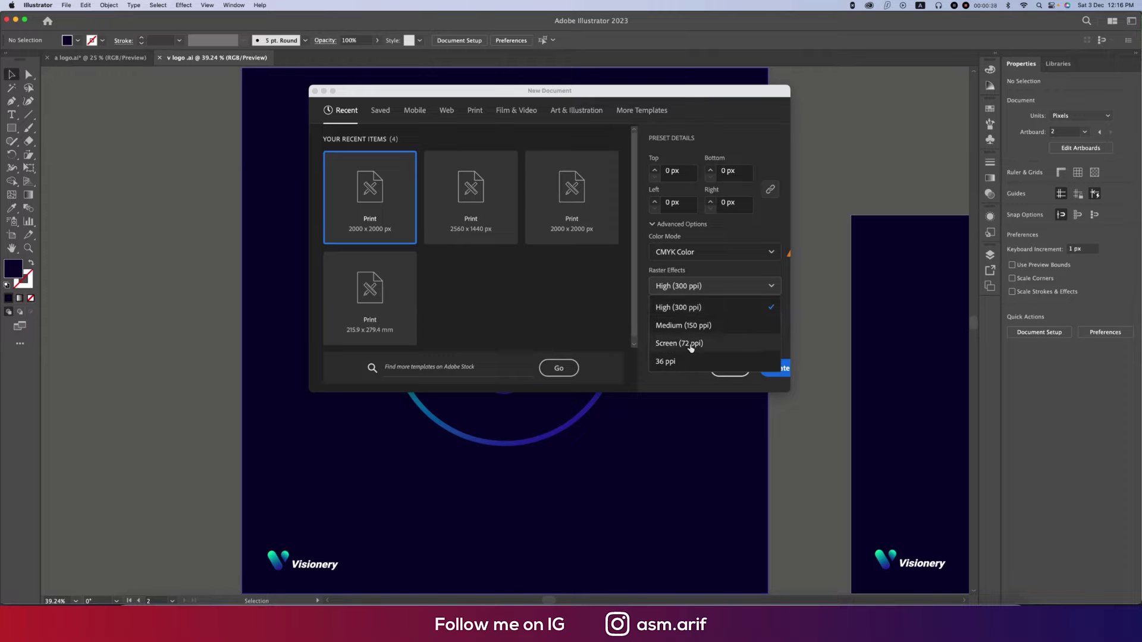
{"action": "left_click", "coordinate": [776, 227]}
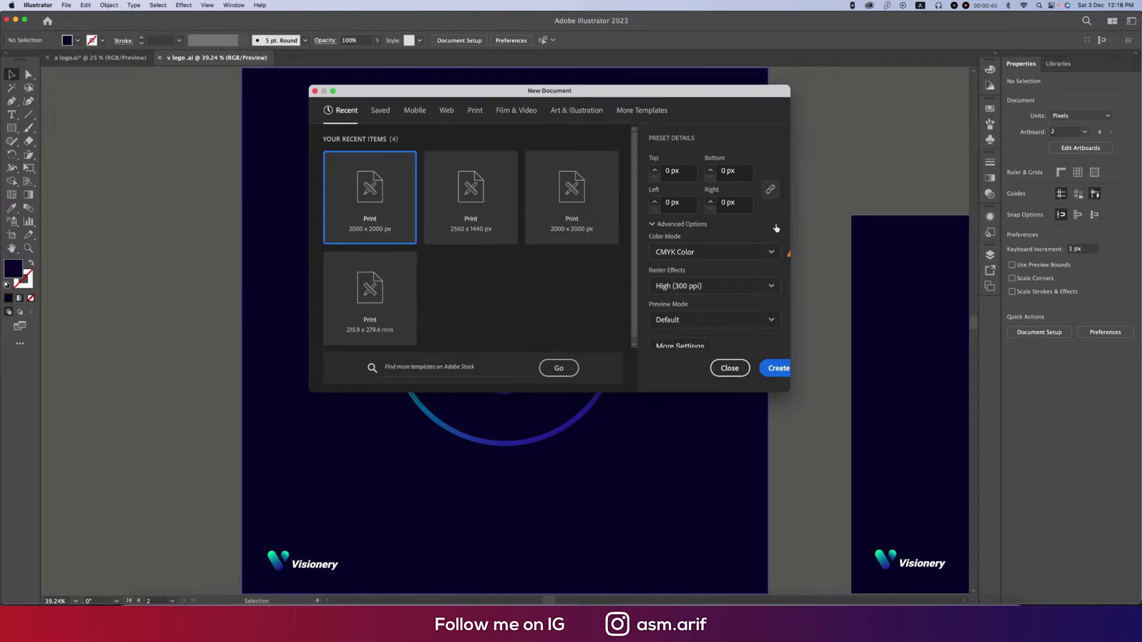
Step: Set the color mode to RGB Color and create the document
{"action": "left_click", "coordinate": [723, 254]}
{"action": "left_click", "coordinate": [688, 270]}
{"action": "left_click", "coordinate": [781, 373]}
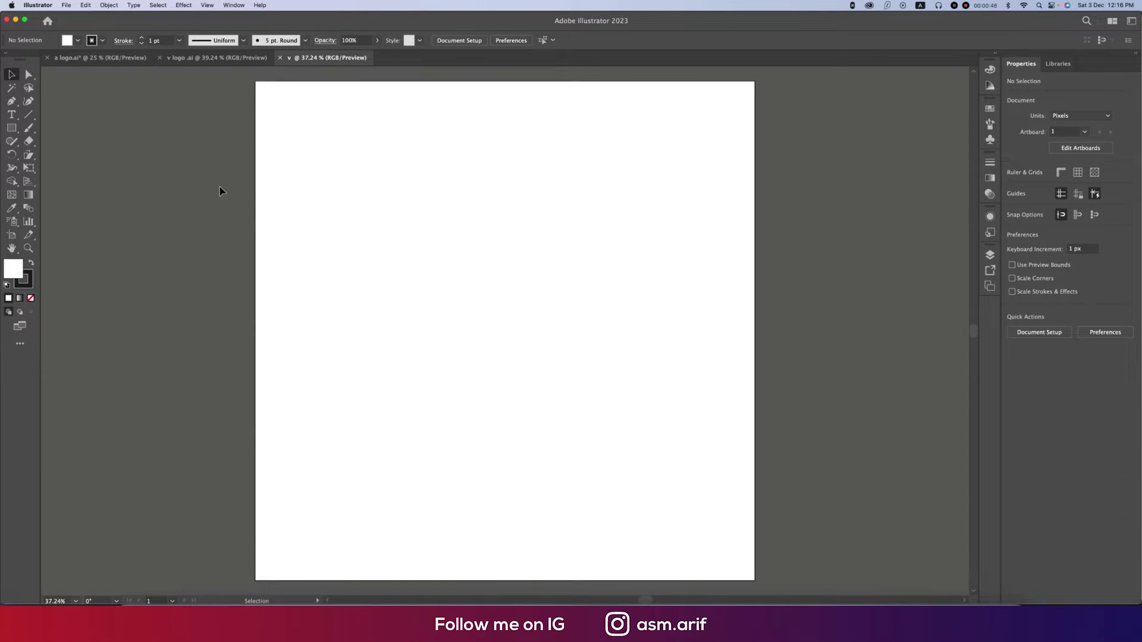
Step: Draw an upright rounded rectangle about 282 px wide and 546 px high on the artboard, and round its corners fully into a capsule
{"action": "left_click", "coordinate": [12, 129]}
{"action": "right_click", "coordinate": [12, 130]}
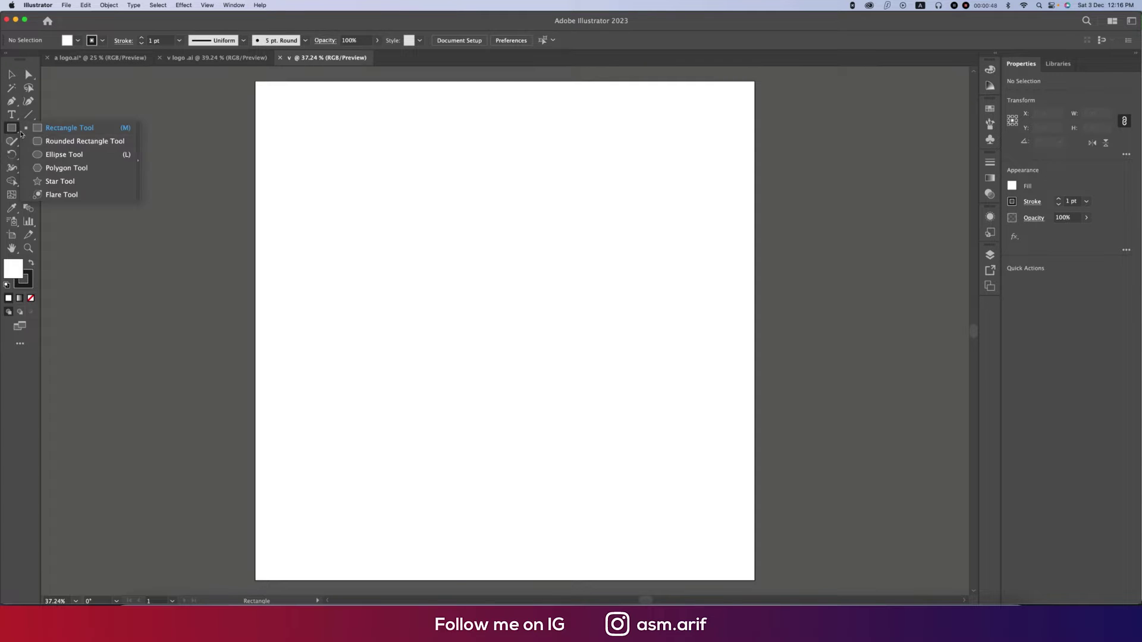
{"action": "left_click", "coordinate": [70, 143]}
{"action": "left_click_drag", "start_coordinate": [414, 226], "coordinate": [486, 363]}
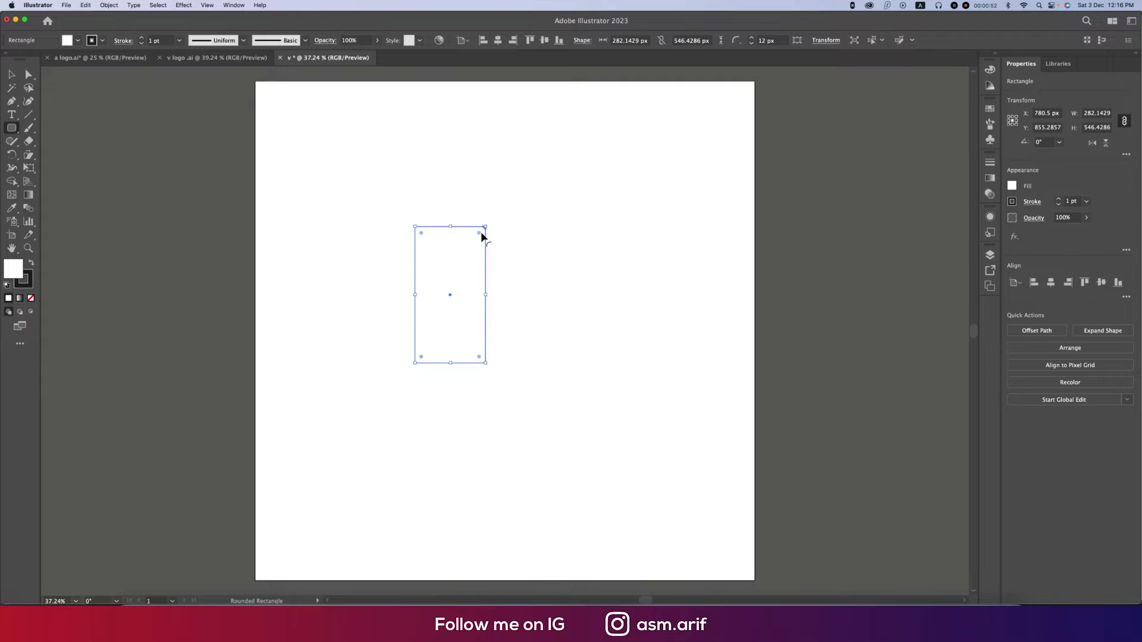
{"action": "left_click_drag", "start_coordinate": [482, 234], "coordinate": [448, 308]}
Step: Stretch the capsule upward to about 663 px high and rotate it by 30°
{"action": "left_click_drag", "start_coordinate": [451, 226], "coordinate": [480, 196]}
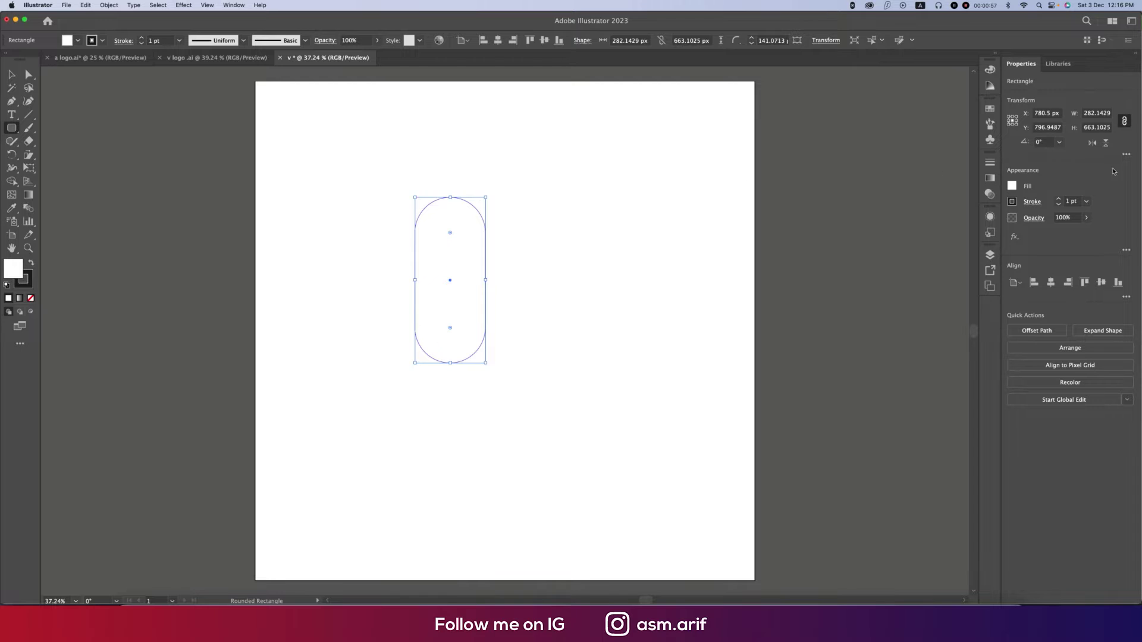
{"action": "left_click", "coordinate": [1060, 142]}
{"action": "left_click", "coordinate": [1071, 171]}
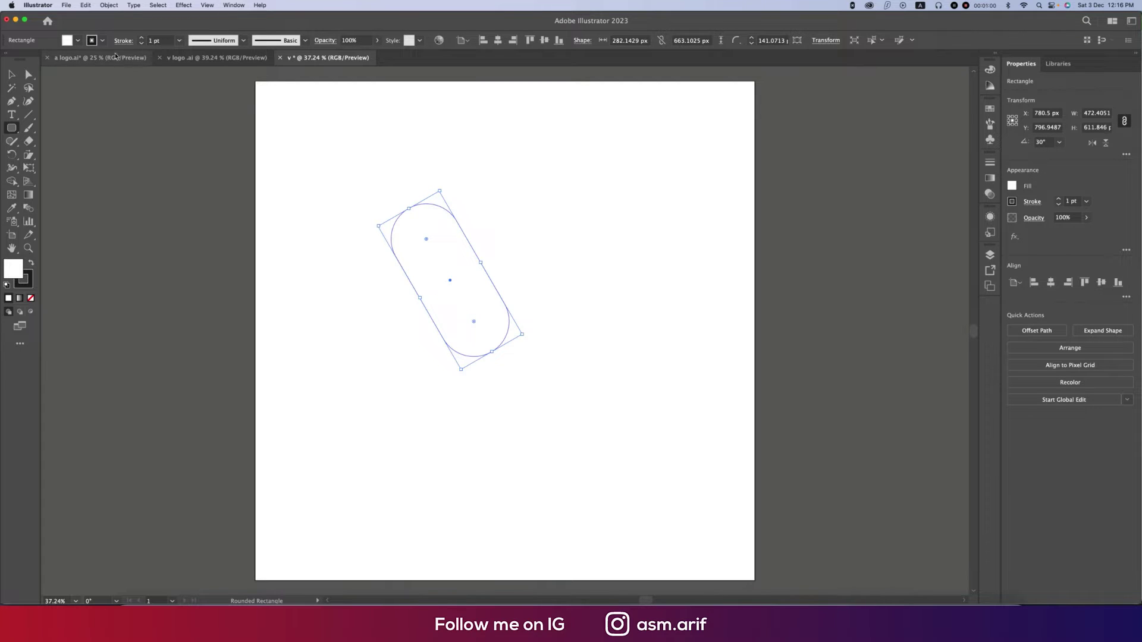
Step: Remove the capsule's stroke, fill it with a dark indigo swatch, and deselect it
{"action": "left_click", "coordinate": [101, 42]}
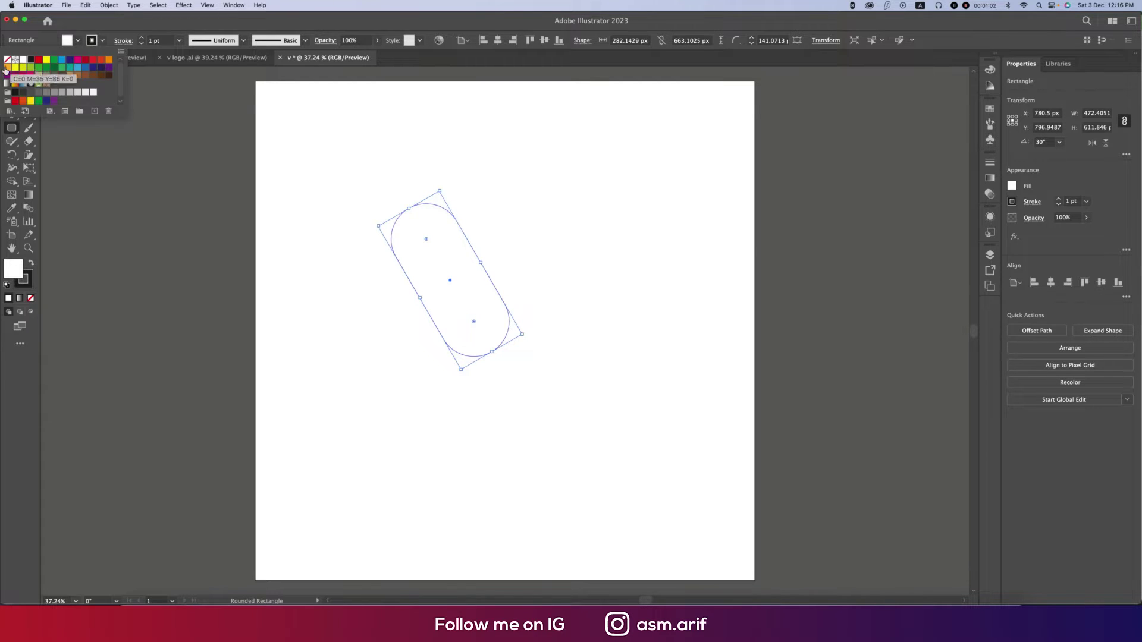
{"action": "left_click", "coordinate": [7, 59]}
{"action": "left_click", "coordinate": [76, 41]}
{"action": "left_click", "coordinate": [75, 42]}
{"action": "left_click", "coordinate": [77, 41]}
{"action": "left_click", "coordinate": [103, 68]}
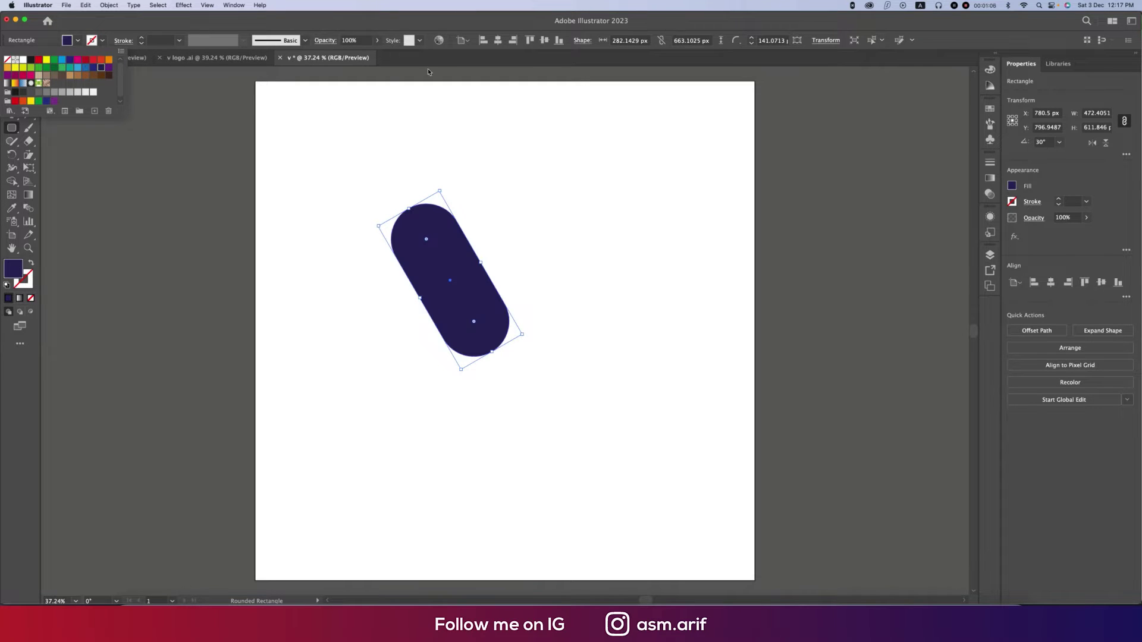
{"action": "left_click", "coordinate": [18, 78]}
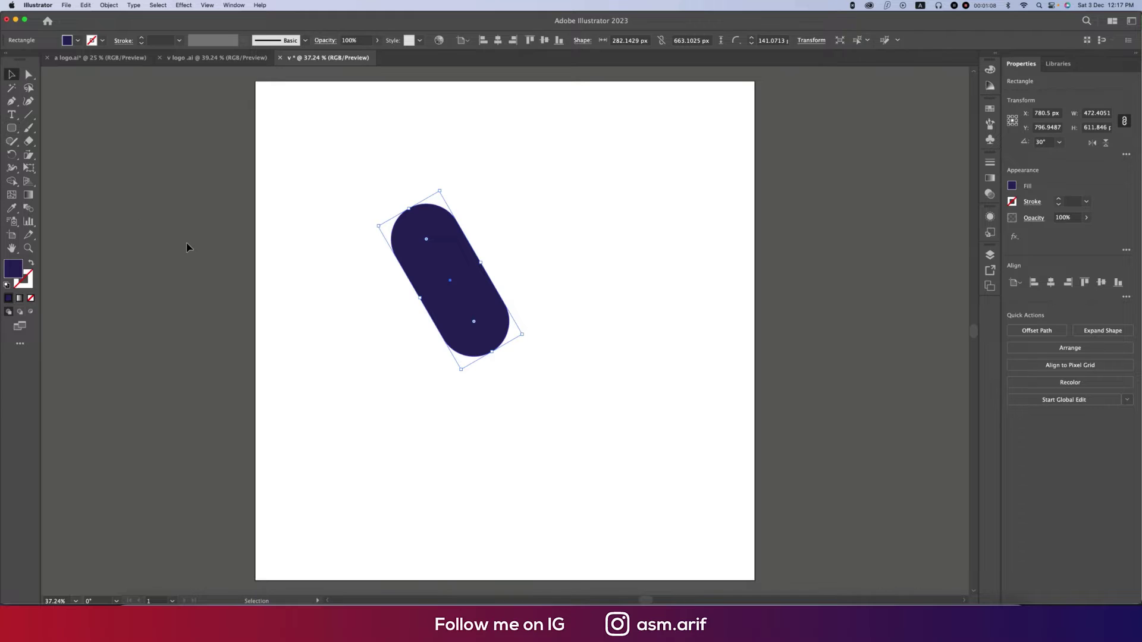
{"action": "left_click", "coordinate": [526, 267]}
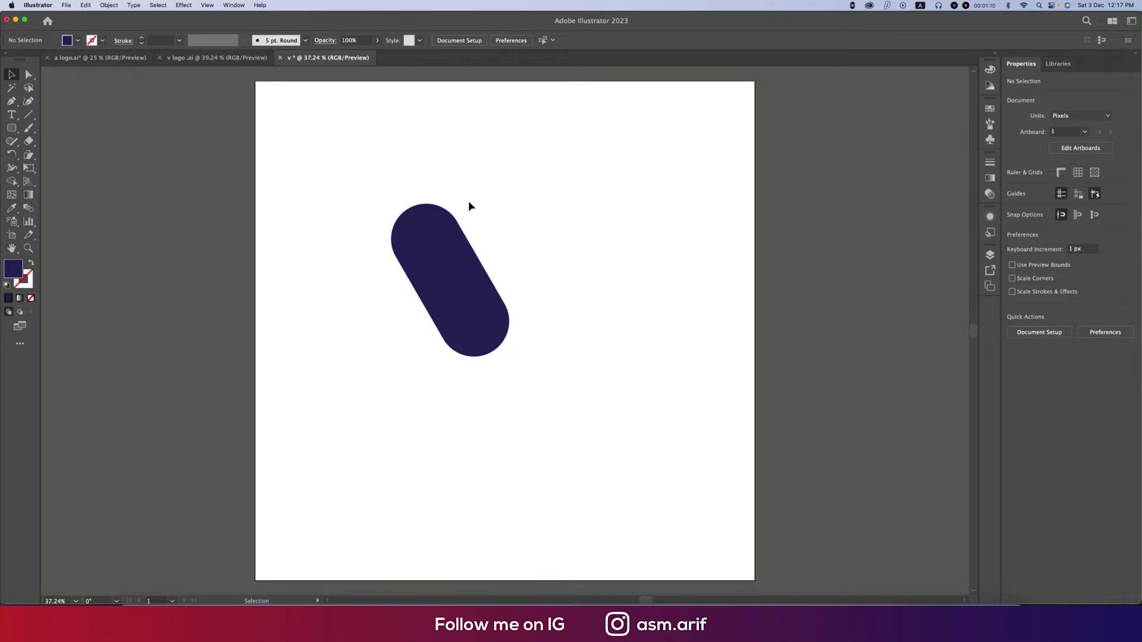
Step: Start a triangle with the Pen tool, placing its first corner just right of the capsule's upper end
{"action": "left_click", "coordinate": [12, 101]}
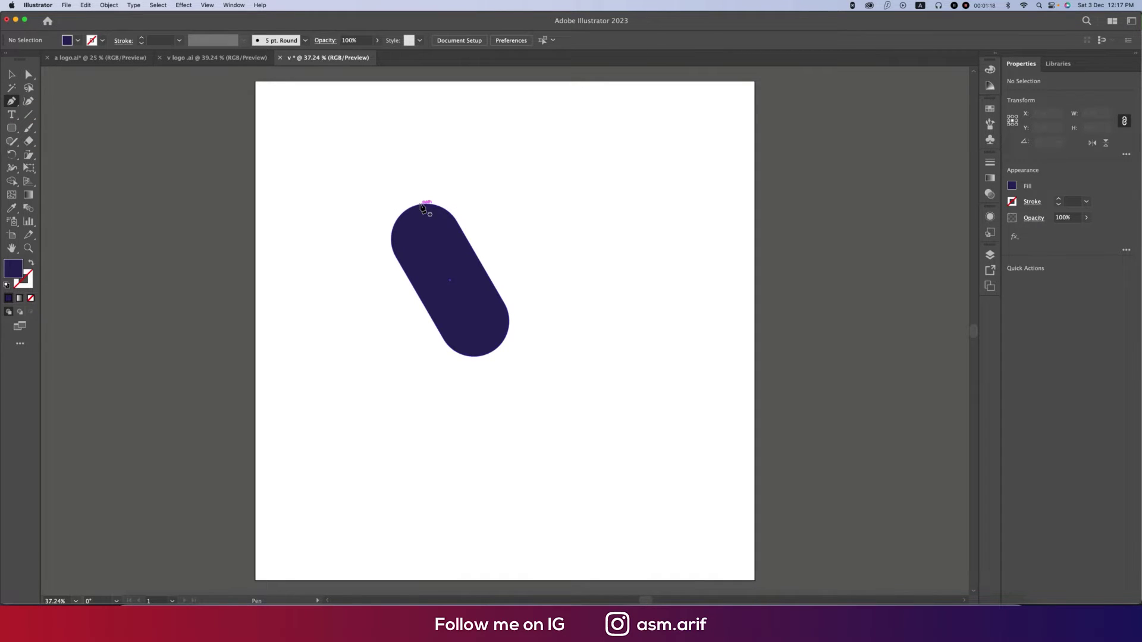
{"action": "left_click", "coordinate": [467, 206]}
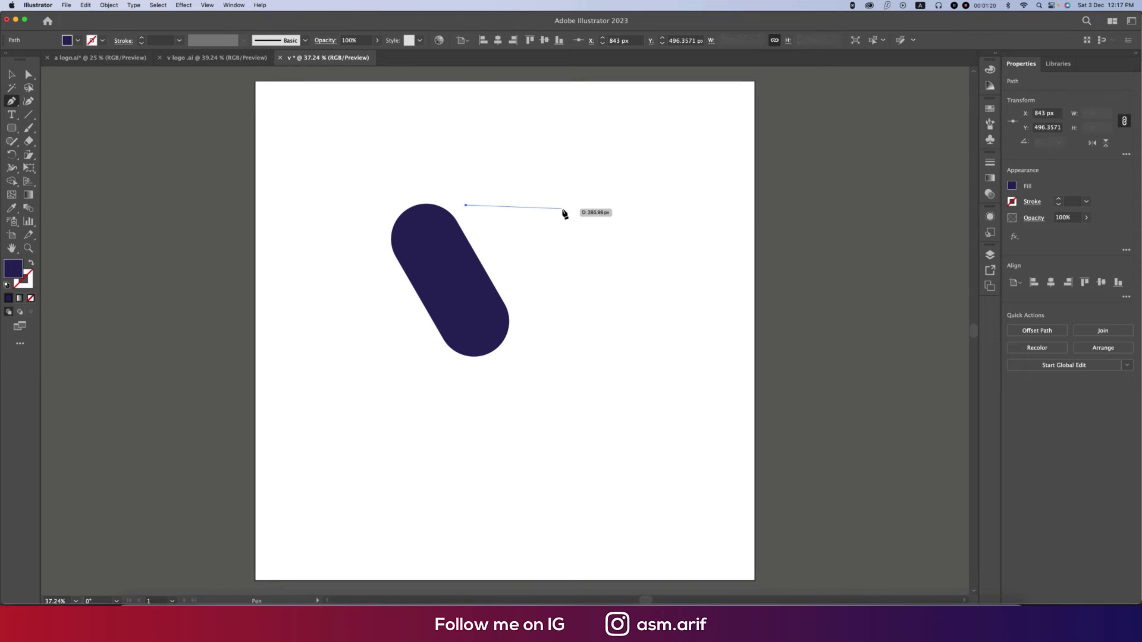
{"action": "left_click", "coordinate": [562, 206]}
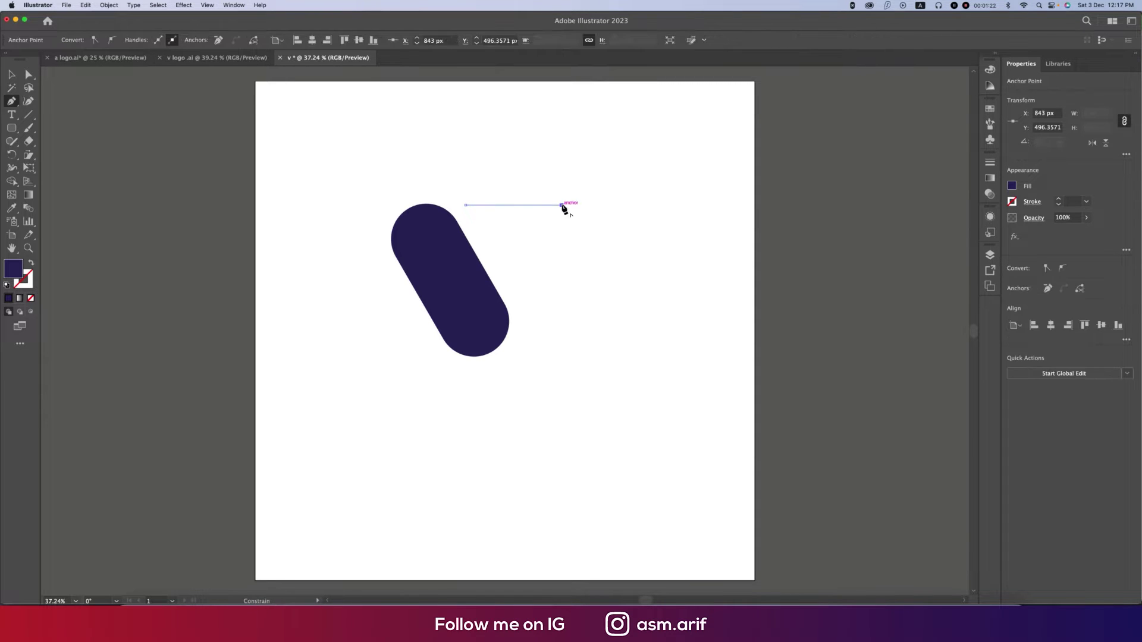
{"action": "left_click", "coordinate": [521, 289]}
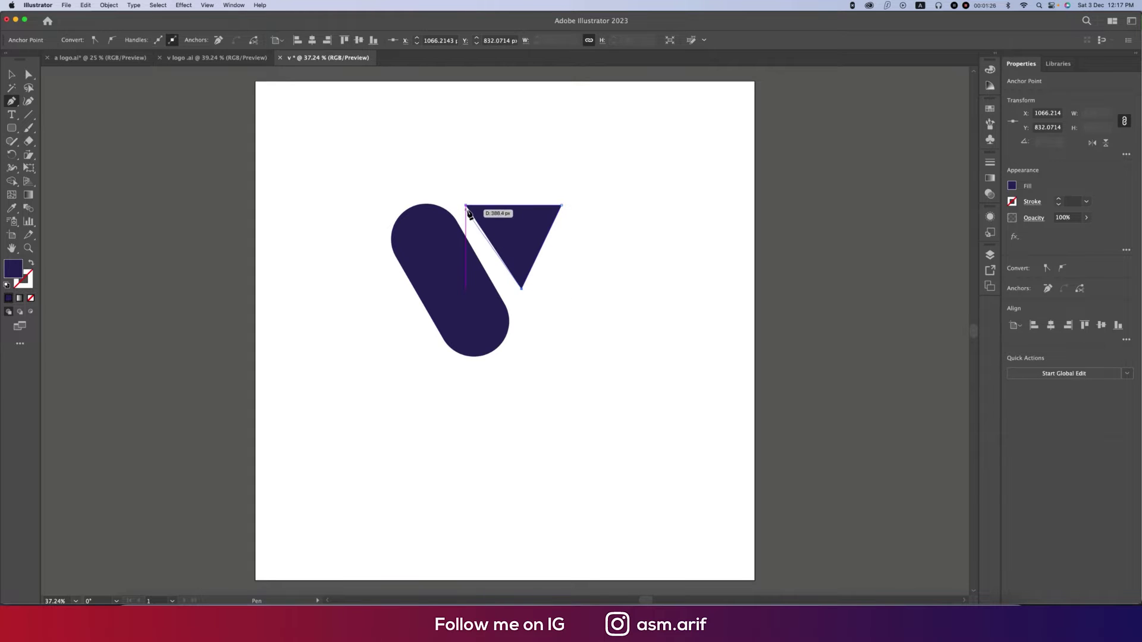
{"action": "left_click", "coordinate": [466, 205]}
{"action": "key", "text": "super+z"}
{"action": "key", "text": "super+z"}
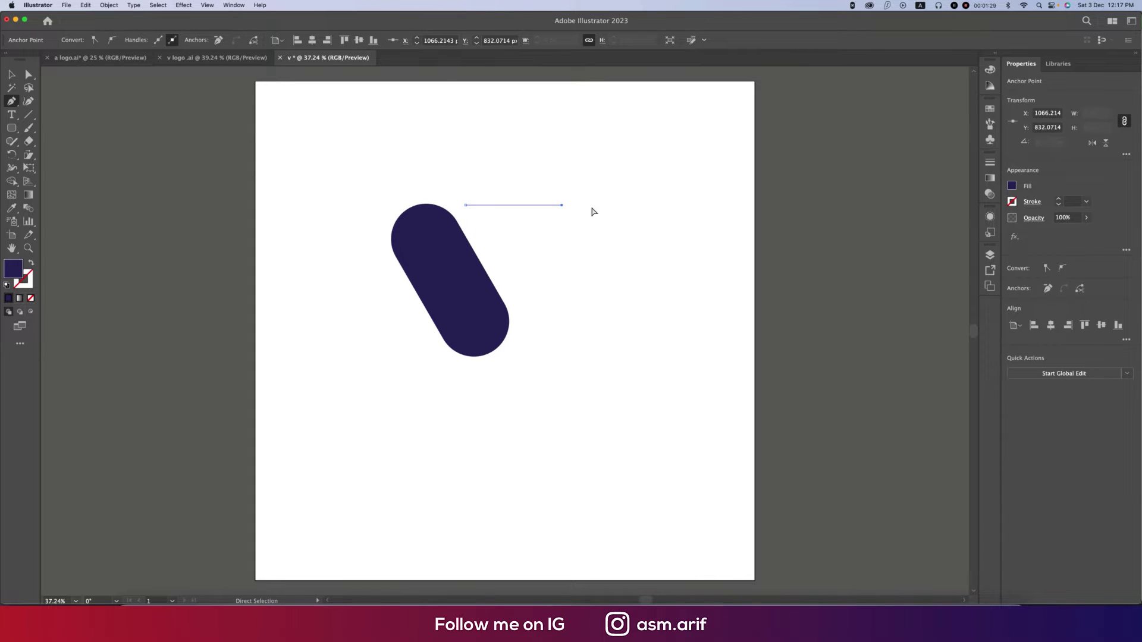
{"action": "key", "text": "super+z"}
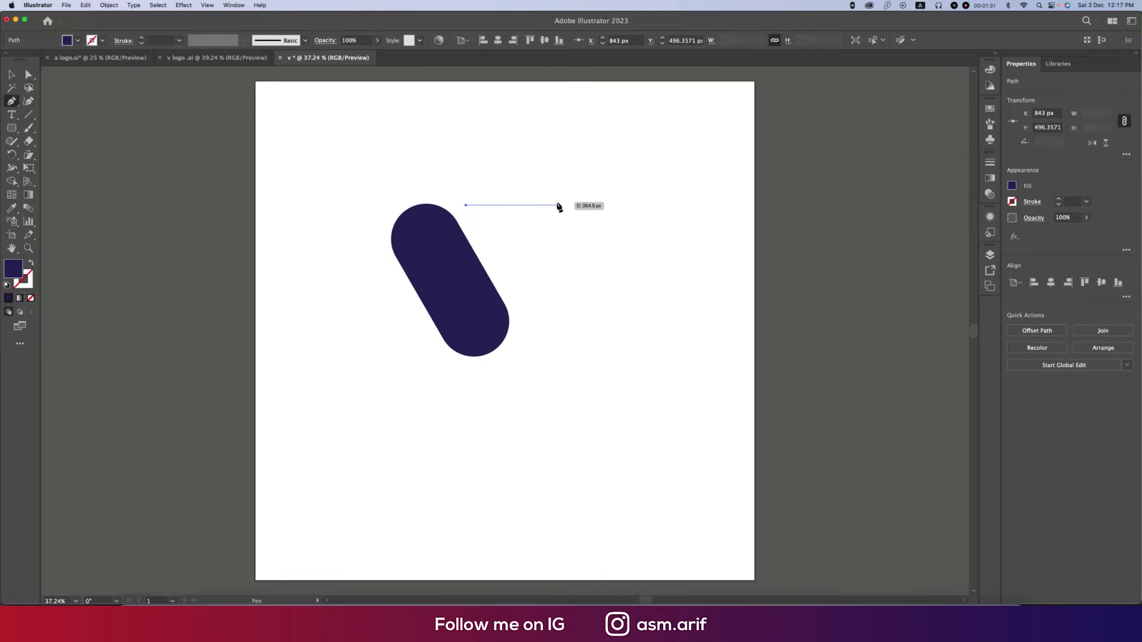
Step: Complete a downward-pointing triangle about 364 px wide and 301 px high beside the capsule, then deselect it
{"action": "left_click", "coordinate": [557, 206]}
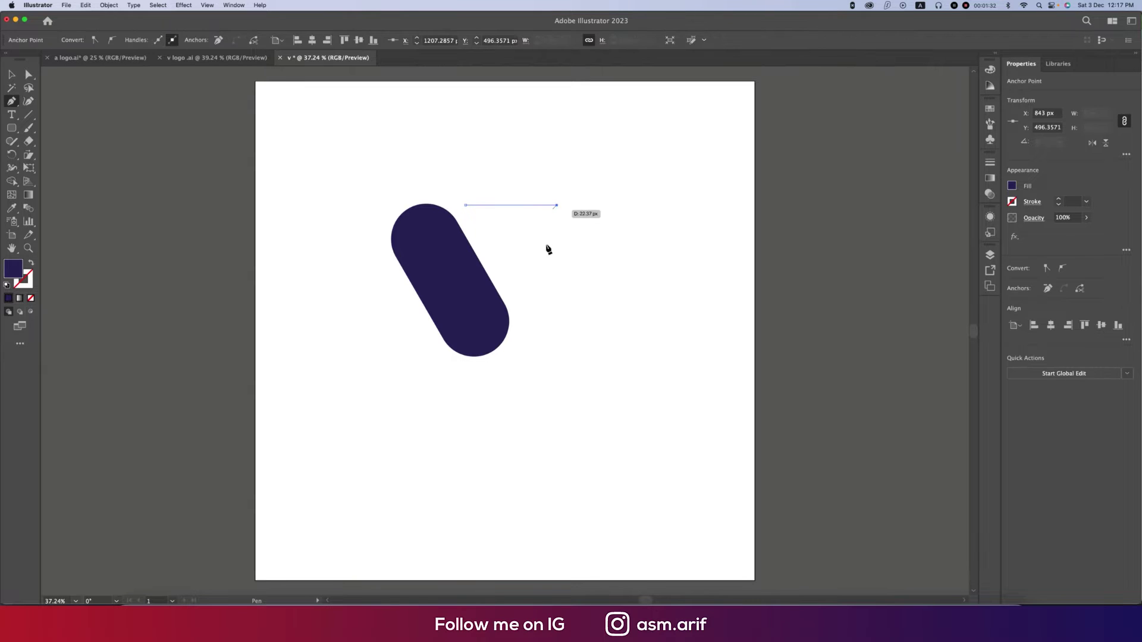
{"action": "left_click", "coordinate": [515, 279]}
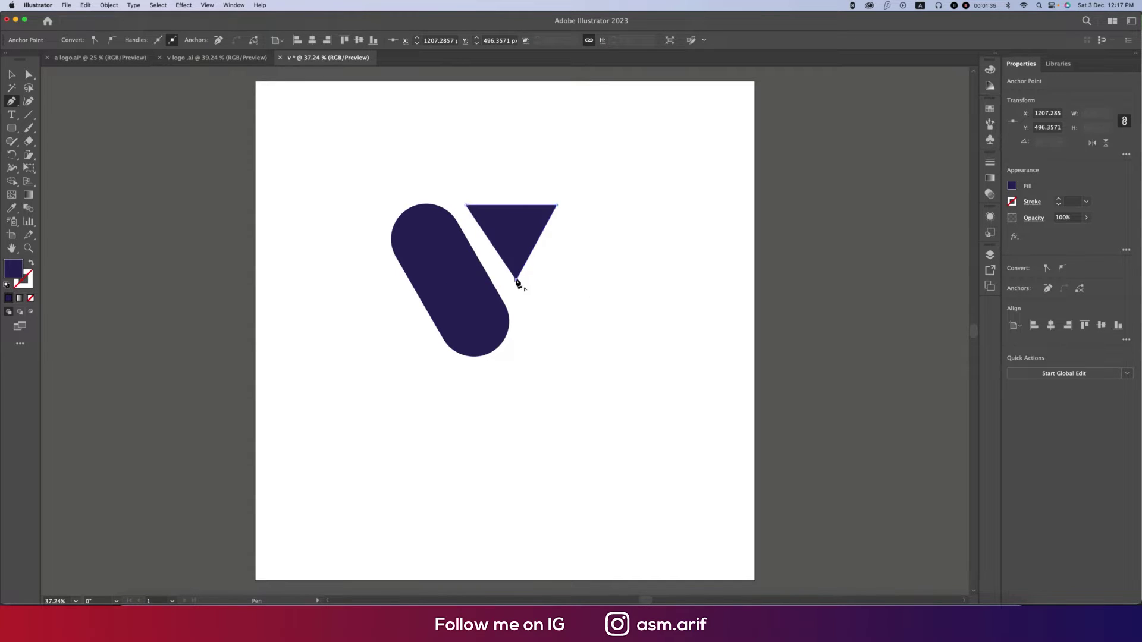
{"action": "left_click", "coordinate": [467, 206]}
{"action": "key", "text": "v"}
{"action": "left_click", "coordinate": [605, 224]}
Step: Round the triangle's two upper corners fully to form a teardrop about 205 px wide with a sharp lower tip
{"action": "left_click", "coordinate": [531, 222]}
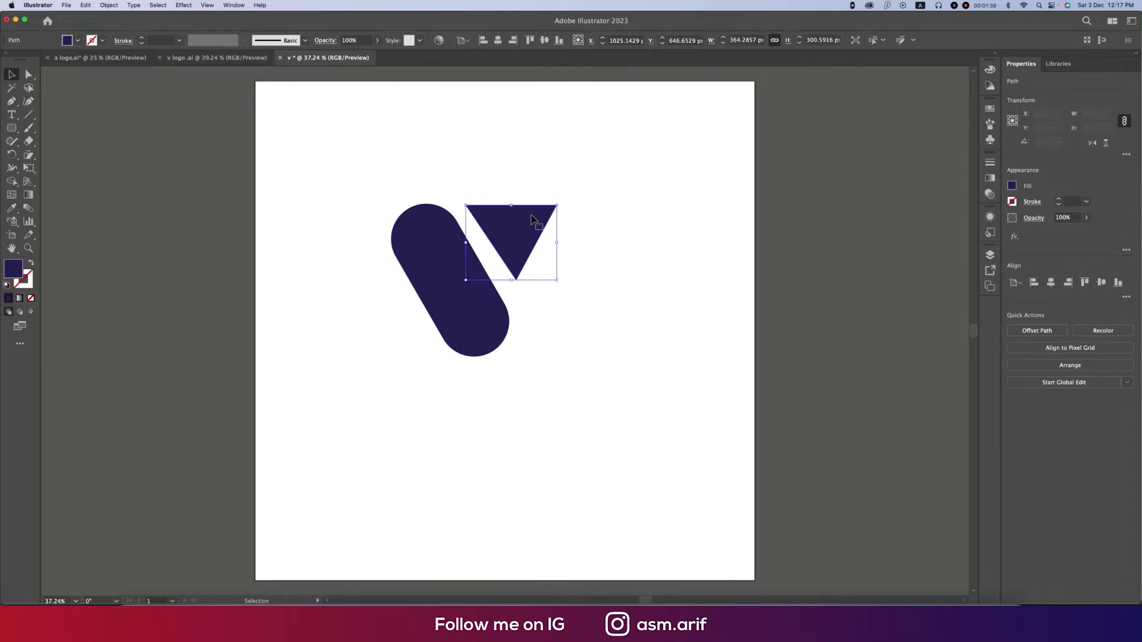
{"action": "key", "text": "super+1"}
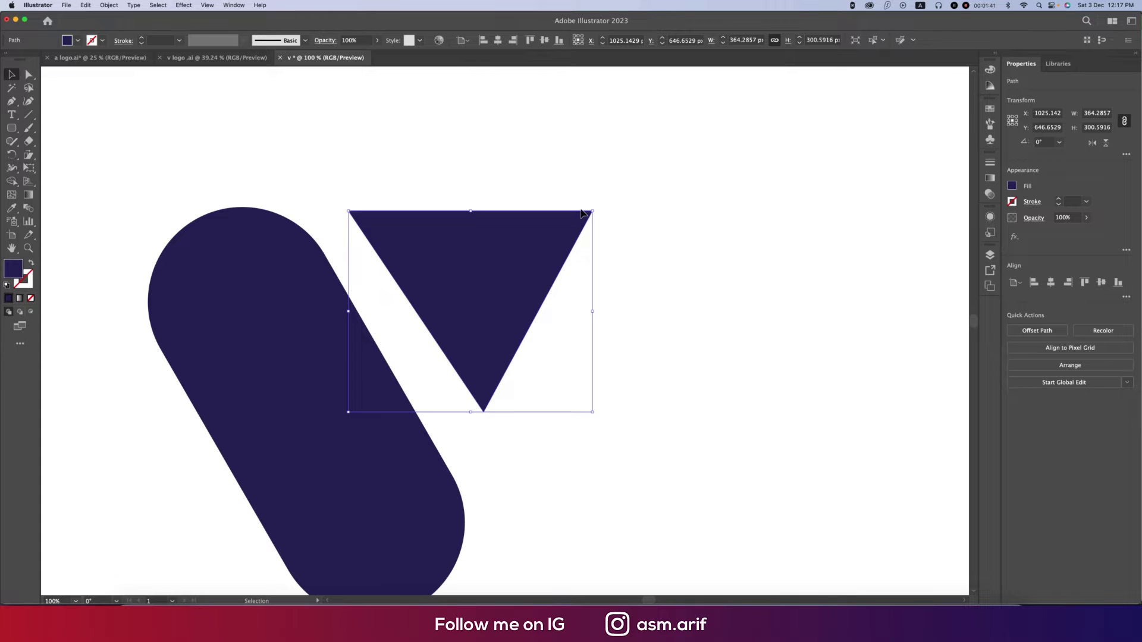
{"action": "key", "text": "a"}
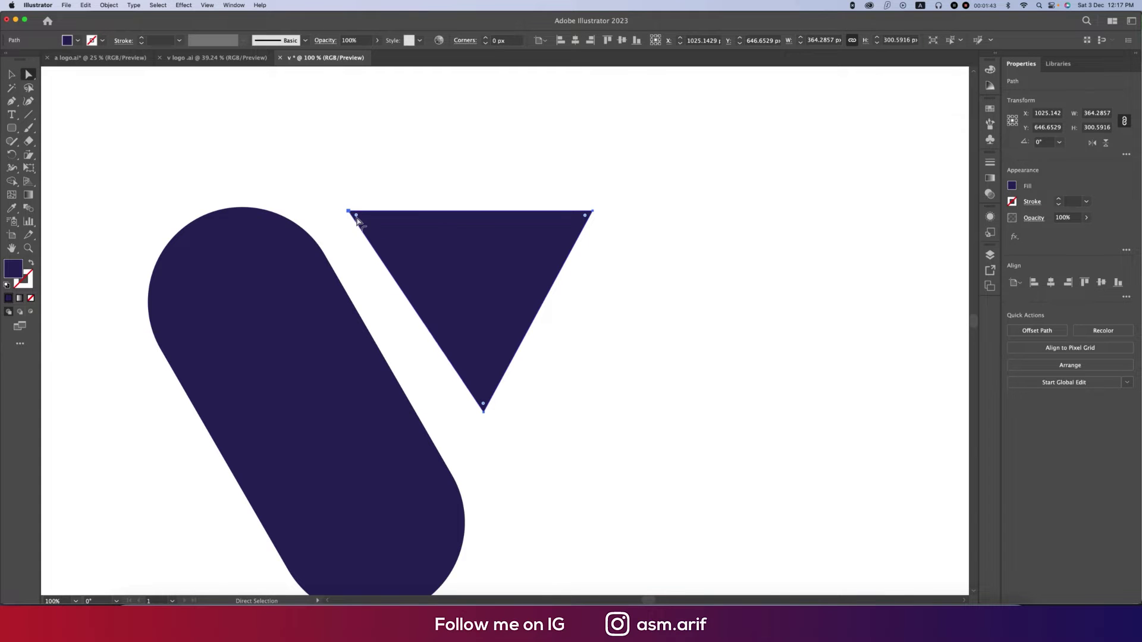
{"action": "left_click_drag", "start_coordinate": [586, 220], "coordinate": [433, 331]}
{"action": "key", "text": "super+minus"}
{"action": "key", "text": "super+minus"}
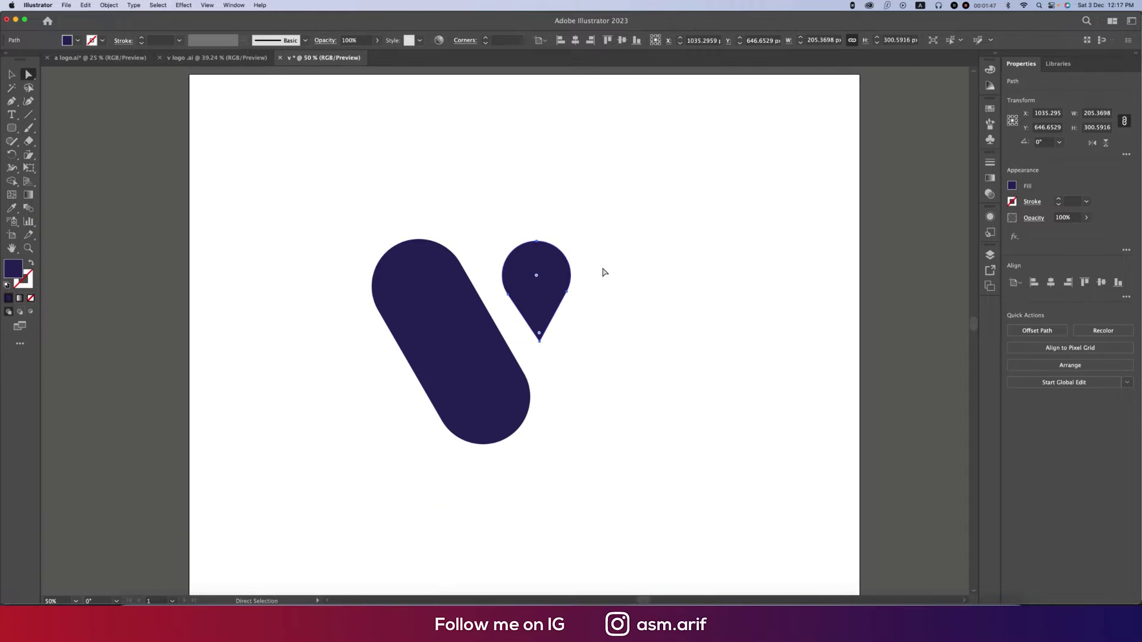
Step: Move the teardrop against the upper right edge of the capsule
{"action": "left_click", "coordinate": [11, 75]}
{"action": "left_click", "coordinate": [181, 168]}
{"action": "left_click", "coordinate": [539, 297]}
{"action": "key", "text": "super+plus"}
Step: Rotate the teardrop about 4° clockwise so its slanted side follows the capsule's edge, and move it away to leave a gap
{"action": "key", "text": "super+plus"}
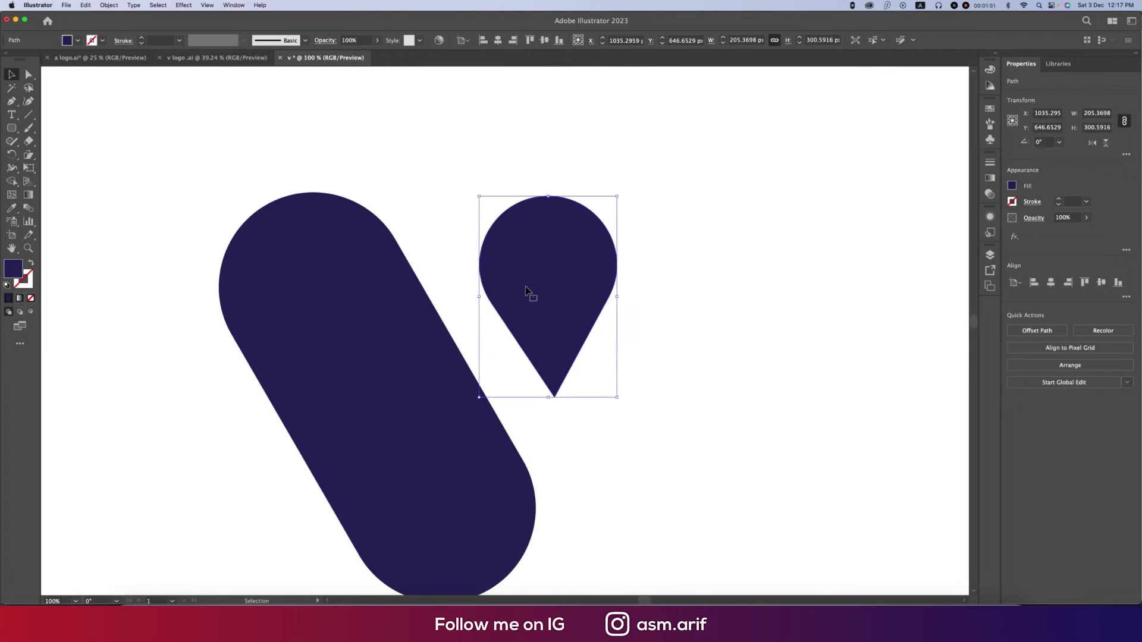
{"action": "key", "text": "super+minus"}
{"action": "left_click_drag", "start_coordinate": [544, 288], "coordinate": [494, 264]}
{"action": "key", "text": "super+plus"}
{"action": "key", "text": "super+plus"}
{"action": "key", "text": "super+plus"}
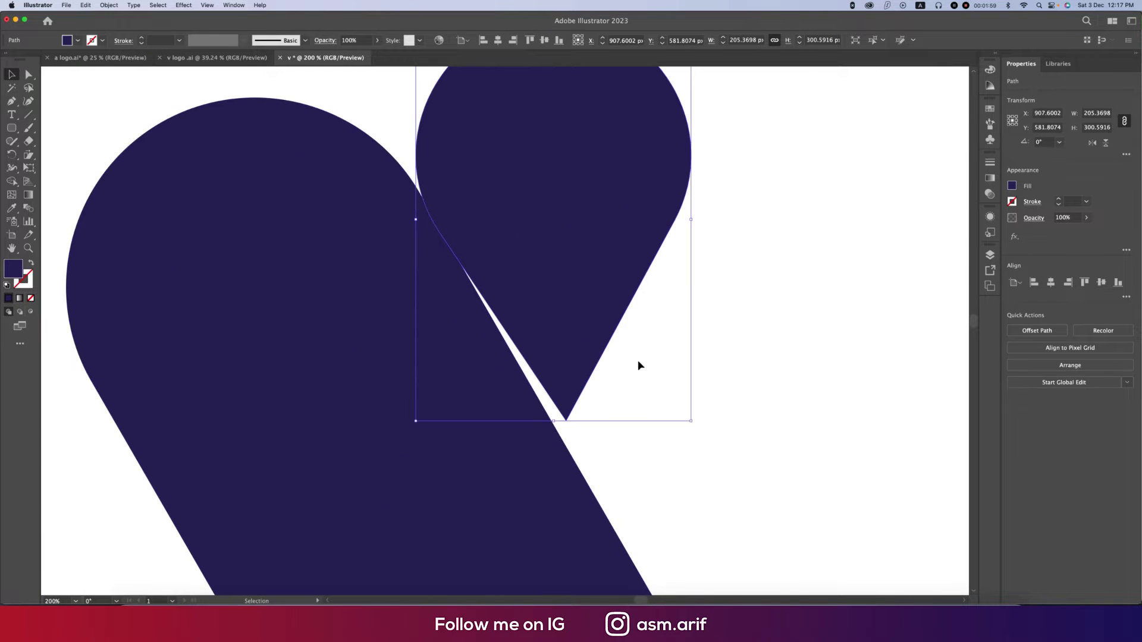
{"action": "left_click_drag", "start_coordinate": [696, 422], "coordinate": [598, 347]}
{"action": "scroll", "coordinate": [683, 434], "scroll_direction": "down", "scroll_amount": 3}
{"action": "left_click_drag", "start_coordinate": [517, 282], "coordinate": [587, 300]}
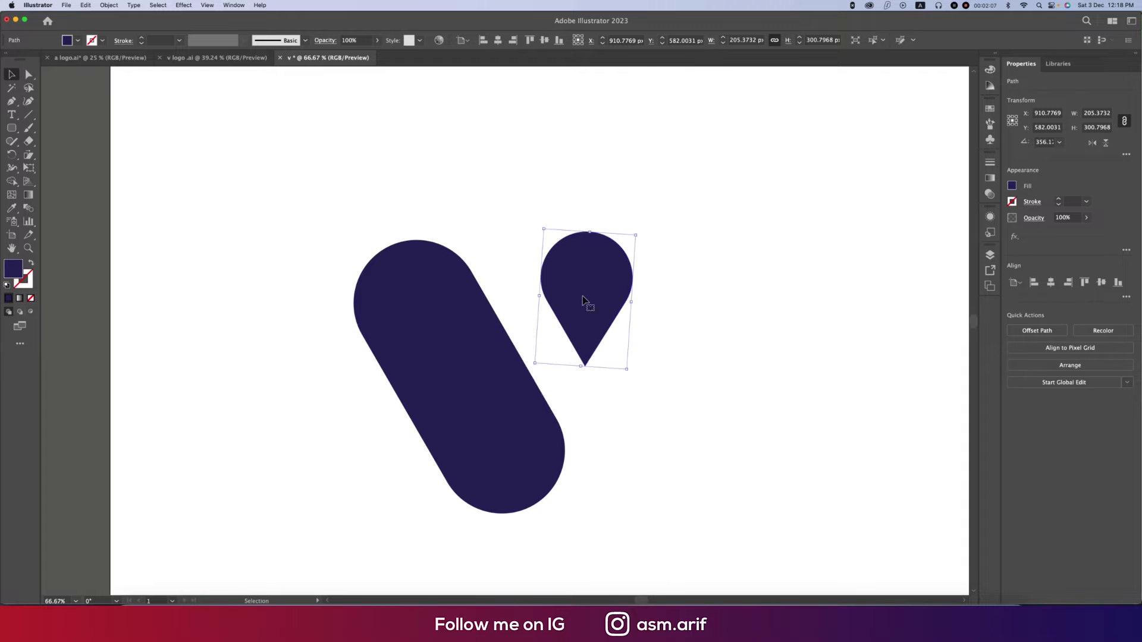
Step: Align the teardrop's top with the capsule's and enlarge the teardrop from its centre to about 243 px wide and 357 px high
{"action": "left_click", "coordinate": [430, 296], "text": "shift"}
{"action": "left_click", "coordinate": [430, 296]}
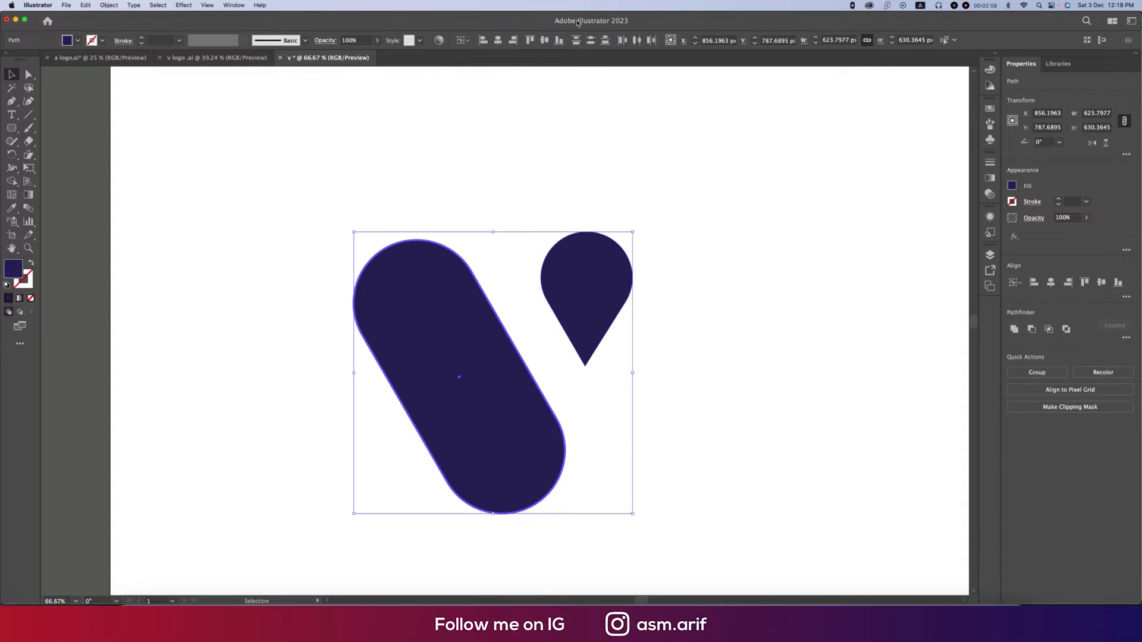
{"action": "left_click", "coordinate": [530, 40]}
{"action": "left_click", "coordinate": [641, 260]}
{"action": "left_click", "coordinate": [619, 288]}
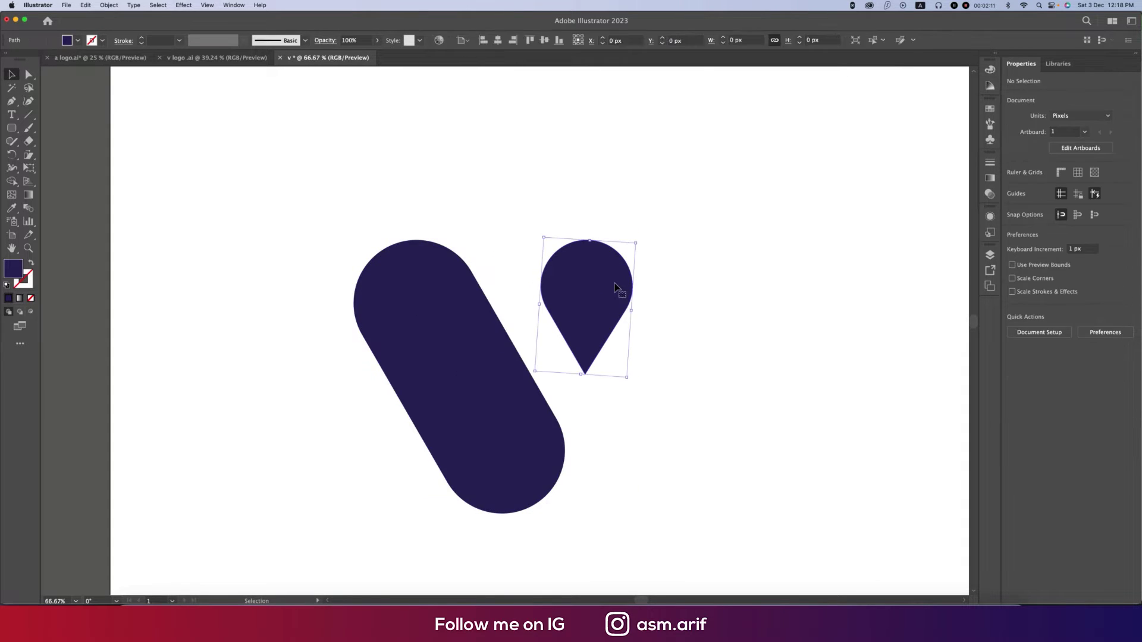
{"action": "left_click_drag", "start_coordinate": [583, 376], "coordinate": [581, 389]}
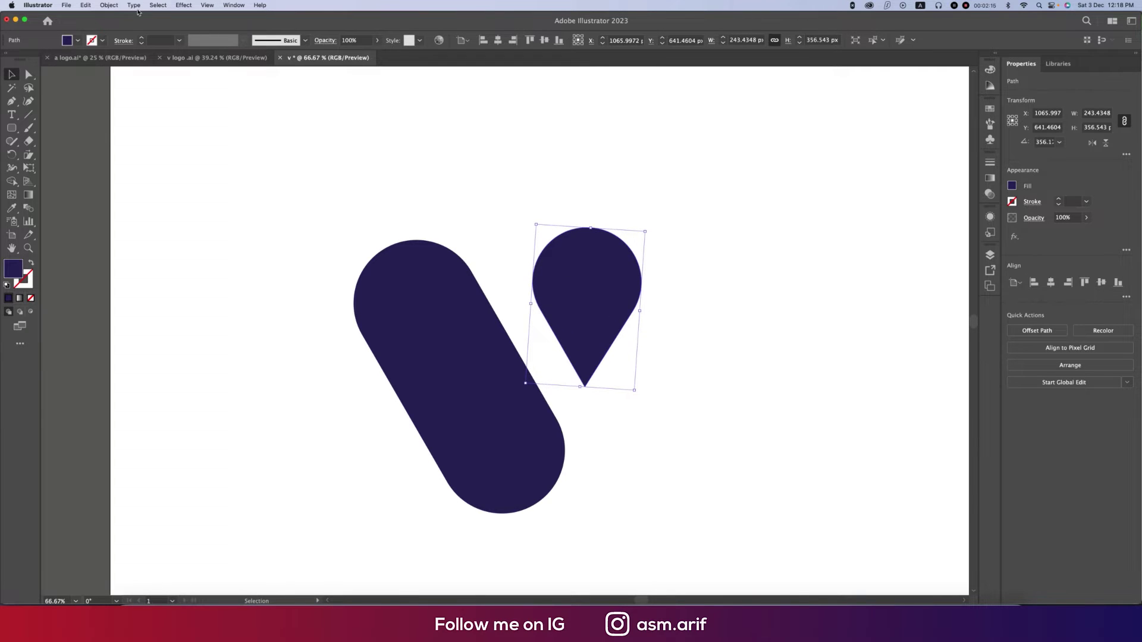
Step: Make the capsule and the teardrop into one compound path
{"action": "left_click", "coordinate": [110, 6]}
{"action": "mouse_move", "coordinate": [173, 362]}
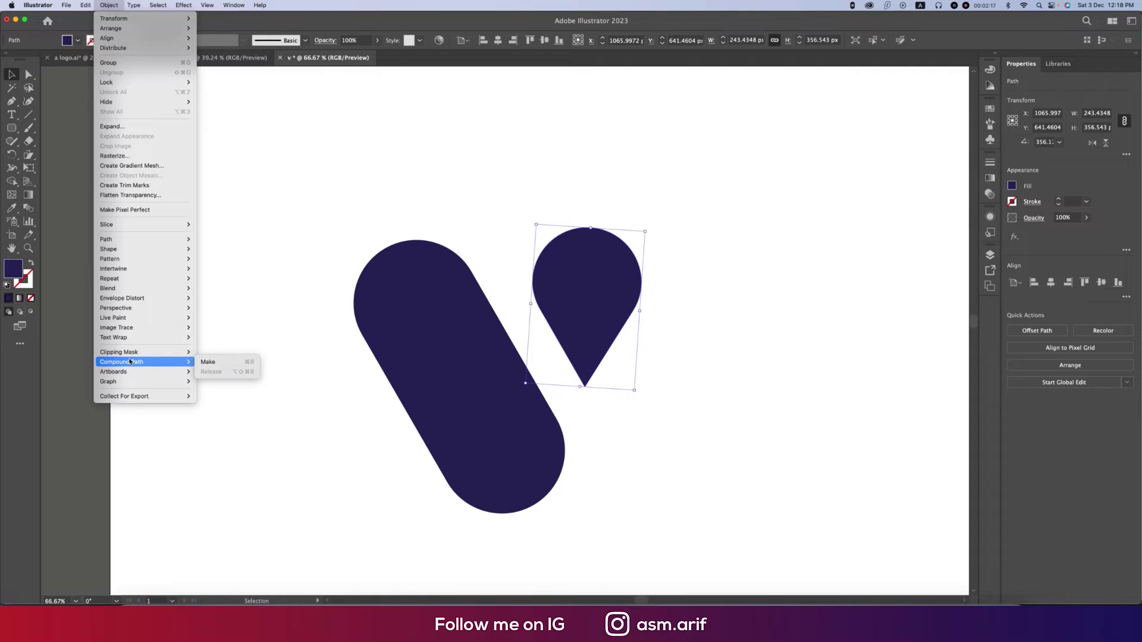
{"action": "left_click", "coordinate": [219, 362]}
{"action": "left_click", "coordinate": [627, 420]}
{"action": "left_click", "coordinate": [492, 413]}
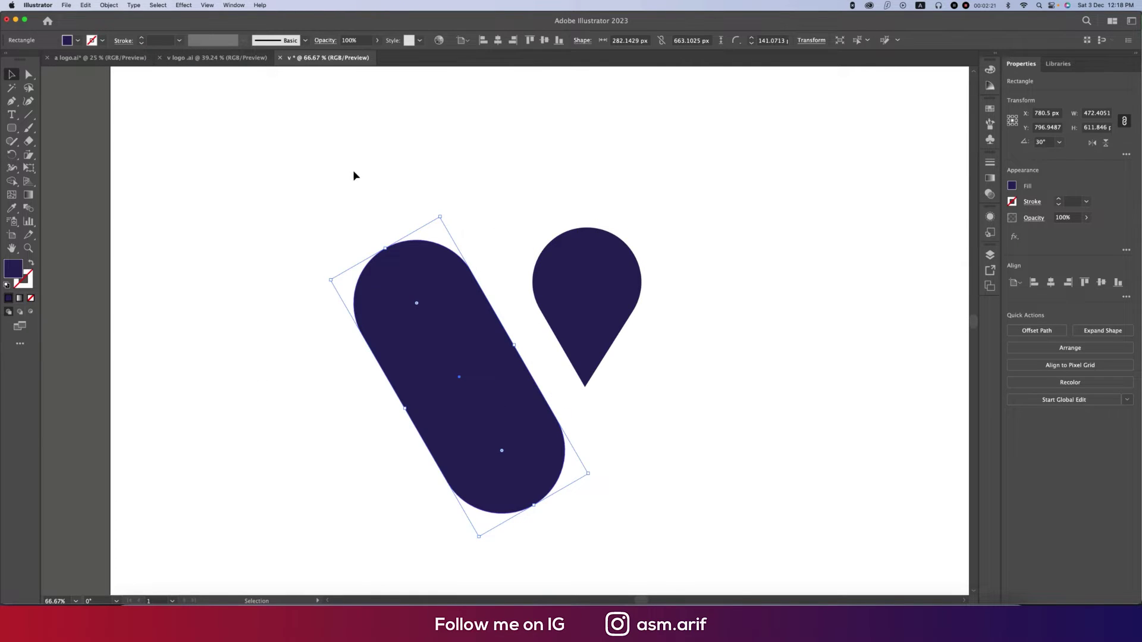
{"action": "left_click_drag", "start_coordinate": [351, 173], "coordinate": [700, 434]}
{"action": "left_click", "coordinate": [109, 6]}
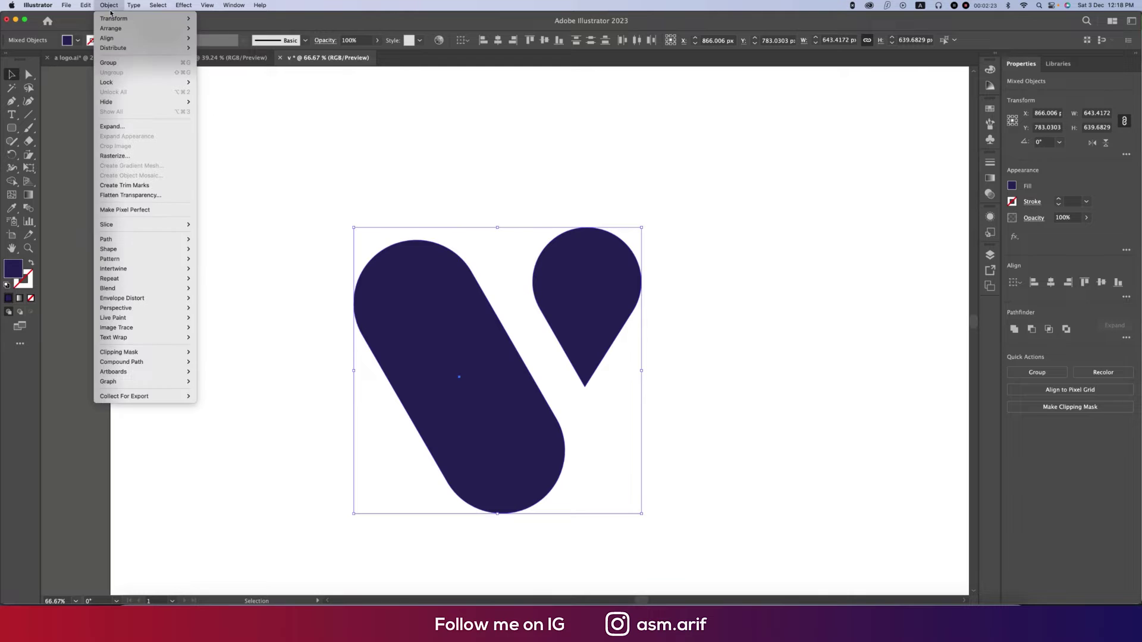
{"action": "mouse_move", "coordinate": [137, 361]}
{"action": "left_click", "coordinate": [211, 361]}
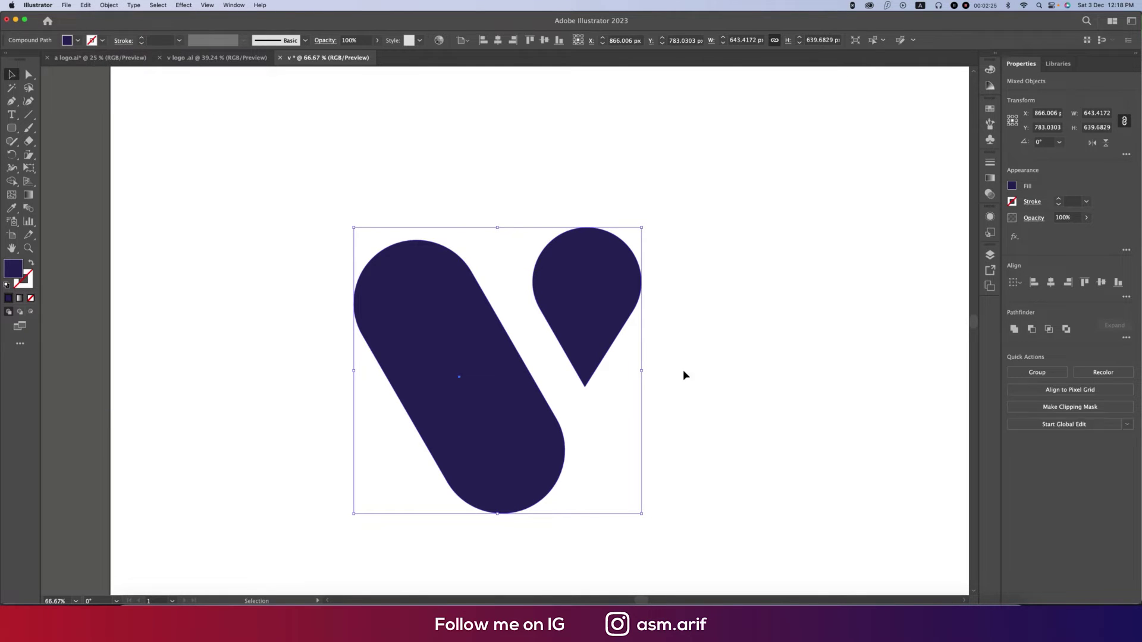
Step: Group the V mark, centre it horizontally and vertically on the artboard, and deselect it
{"action": "left_click", "coordinate": [741, 375]}
{"action": "scroll", "coordinate": [735, 374], "scroll_direction": "down", "scroll_amount": 2}
{"action": "left_click_drag", "start_coordinate": [777, 393], "coordinate": [702, 313]}
{"action": "left_click_drag", "start_coordinate": [425, 159], "coordinate": [487, 246]}
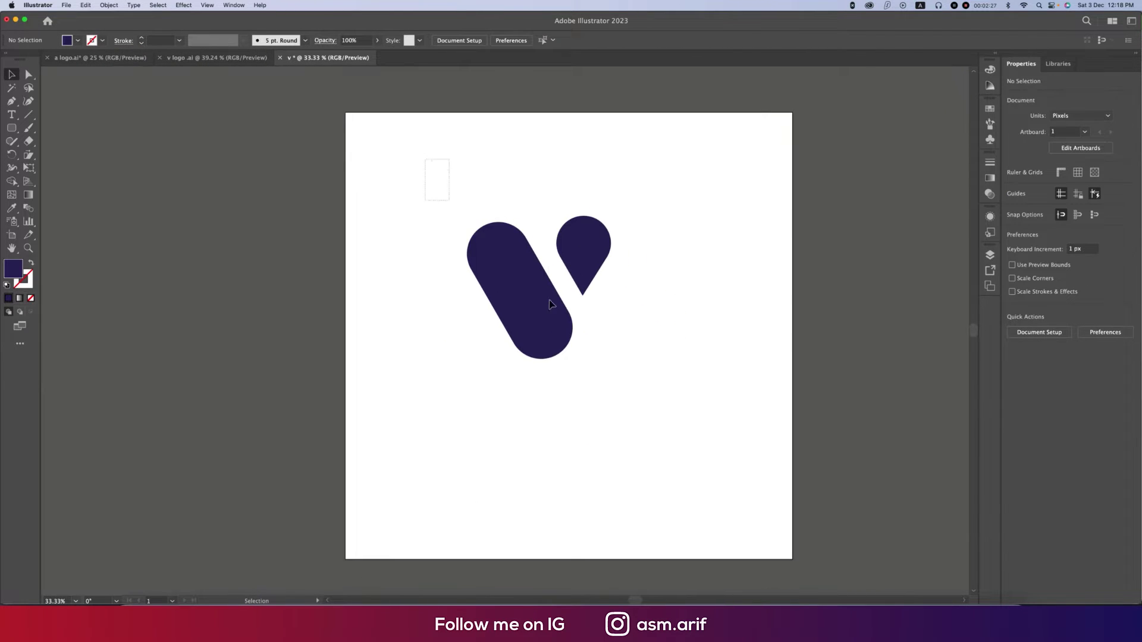
{"action": "left_click", "coordinate": [485, 245]}
{"action": "key", "text": "a"}
{"action": "key", "text": "v"}
{"action": "key", "text": "super+g"}
{"action": "left_click", "coordinate": [498, 40]}
{"action": "left_click", "coordinate": [543, 39]}
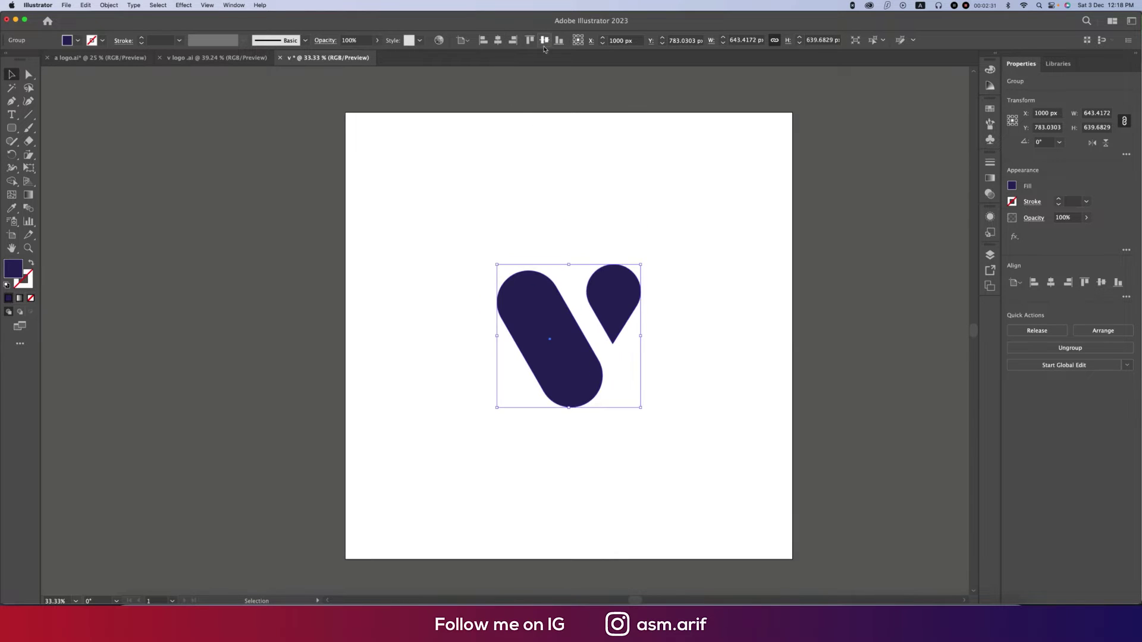
{"action": "left_click", "coordinate": [725, 317]}
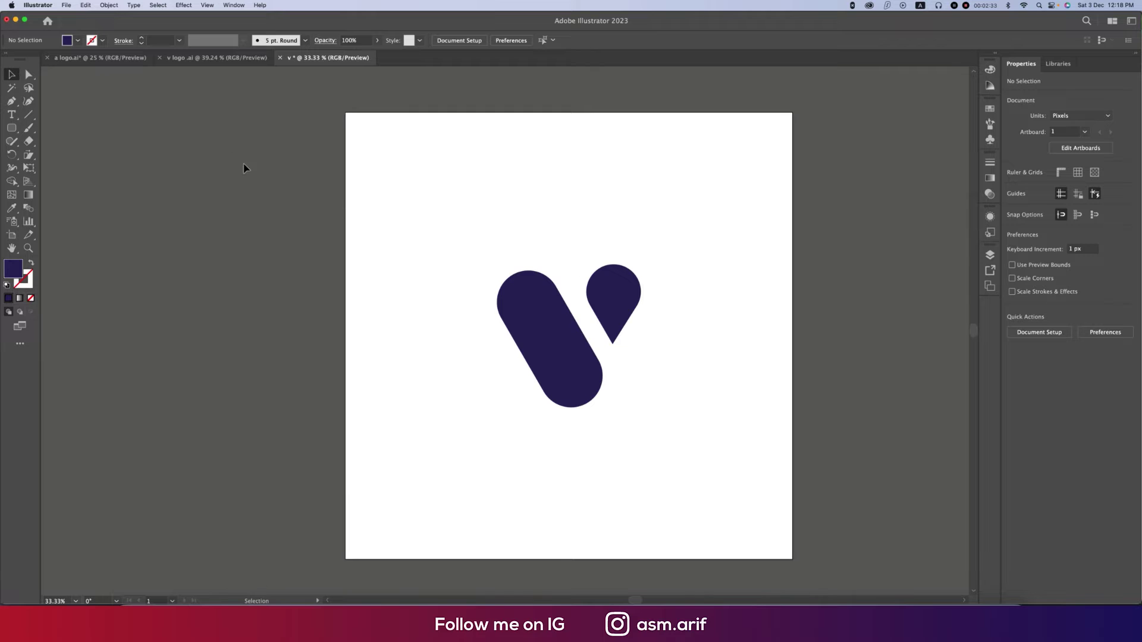
Step: Copy the set of gradient swatch squares from the a logo.ai document and place it outside the V document's artboard, to its left
{"action": "left_click", "coordinate": [122, 58]}
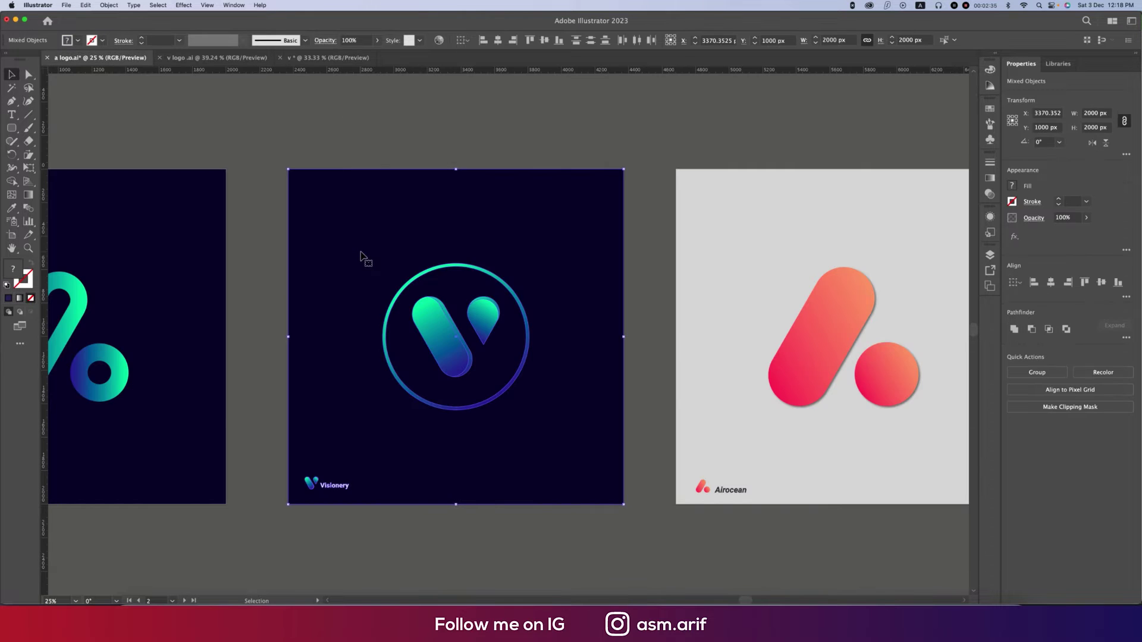
{"action": "scroll", "coordinate": [360, 253], "scroll_direction": "down", "scroll_amount": 2}
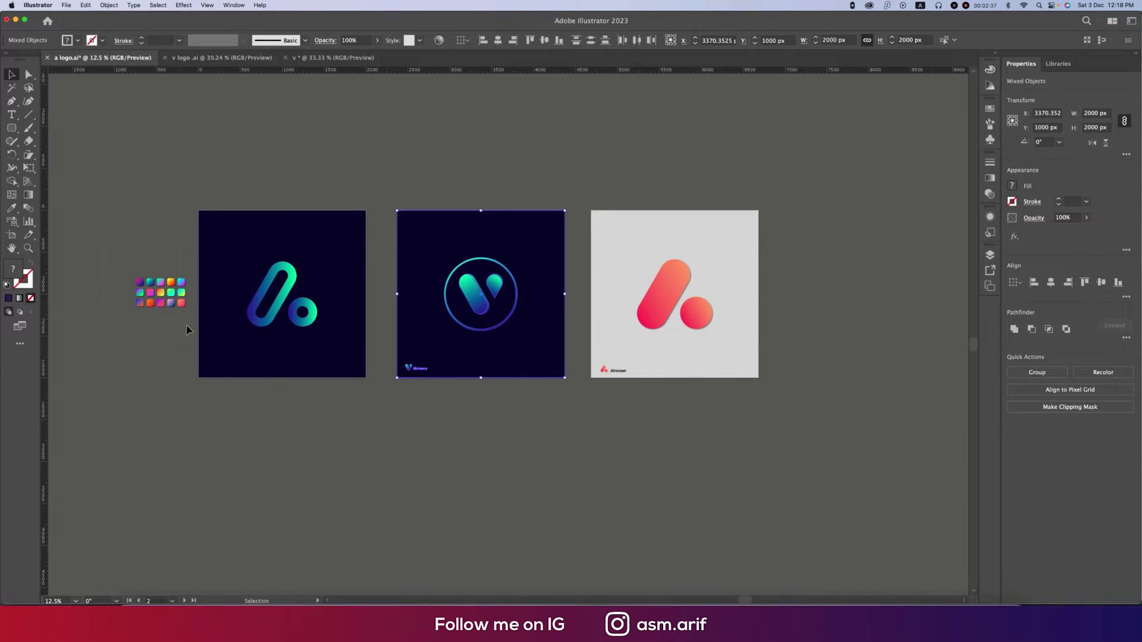
{"action": "left_click_drag", "start_coordinate": [104, 248], "coordinate": [186, 330]}
{"action": "key", "text": "super+c"}
{"action": "left_click", "coordinate": [333, 57]}
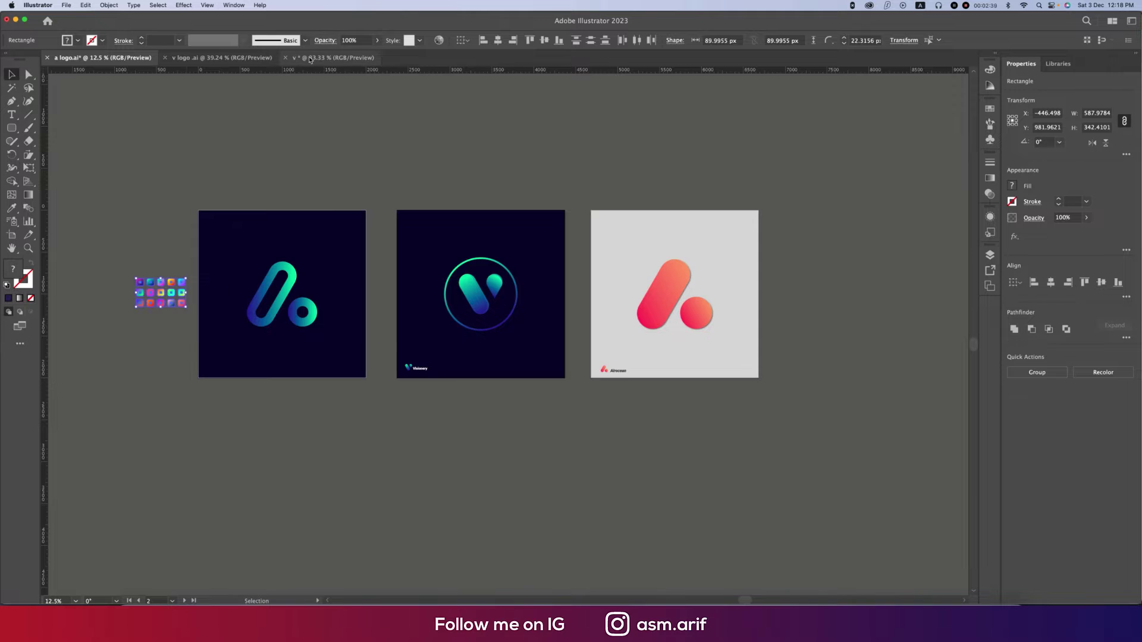
{"action": "key", "text": "super+v"}
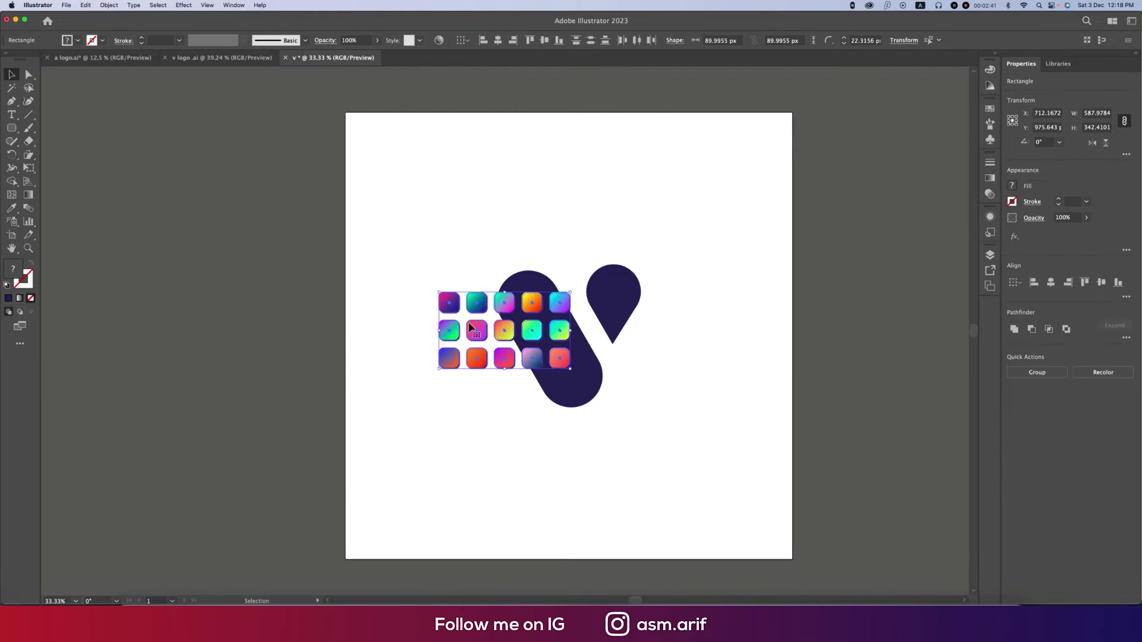
{"action": "left_click_drag", "start_coordinate": [502, 333], "coordinate": [204, 326]}
{"action": "left_click", "coordinate": [301, 416]}
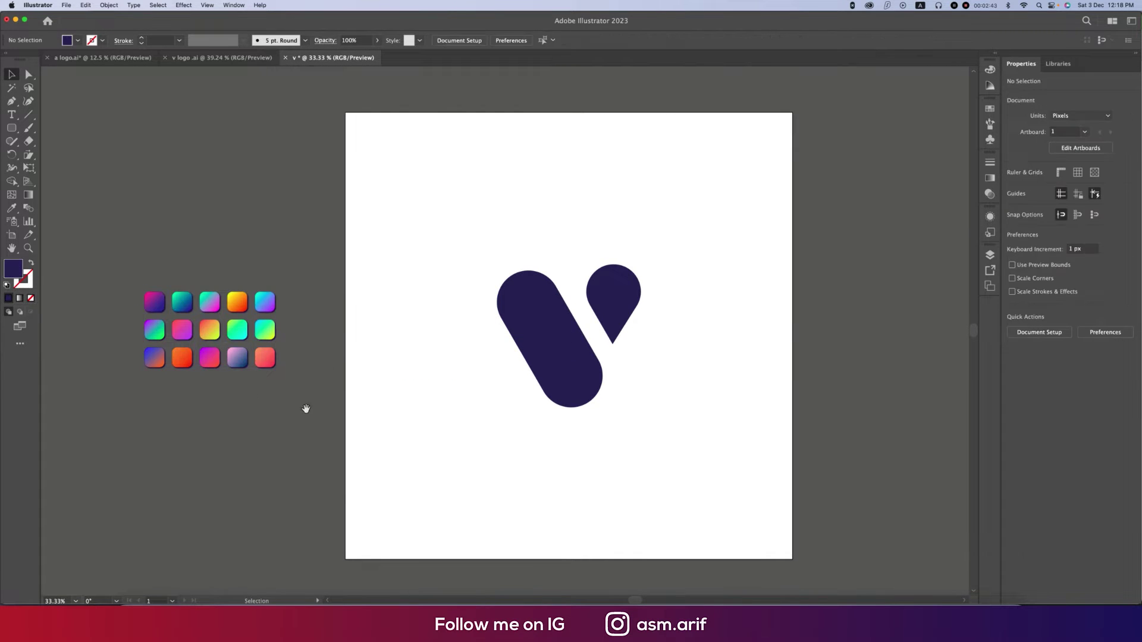
Step: Draw a 2000 x 2000 px rectangle covering the artboard and send it behind the V mark
{"action": "scroll", "coordinate": [301, 416], "scroll_direction": "right", "scroll_amount": 2}
{"action": "scroll", "coordinate": [301, 416], "scroll_direction": "down", "scroll_amount": 1}
{"action": "left_click_drag", "start_coordinate": [11, 128], "coordinate": [65, 127]}
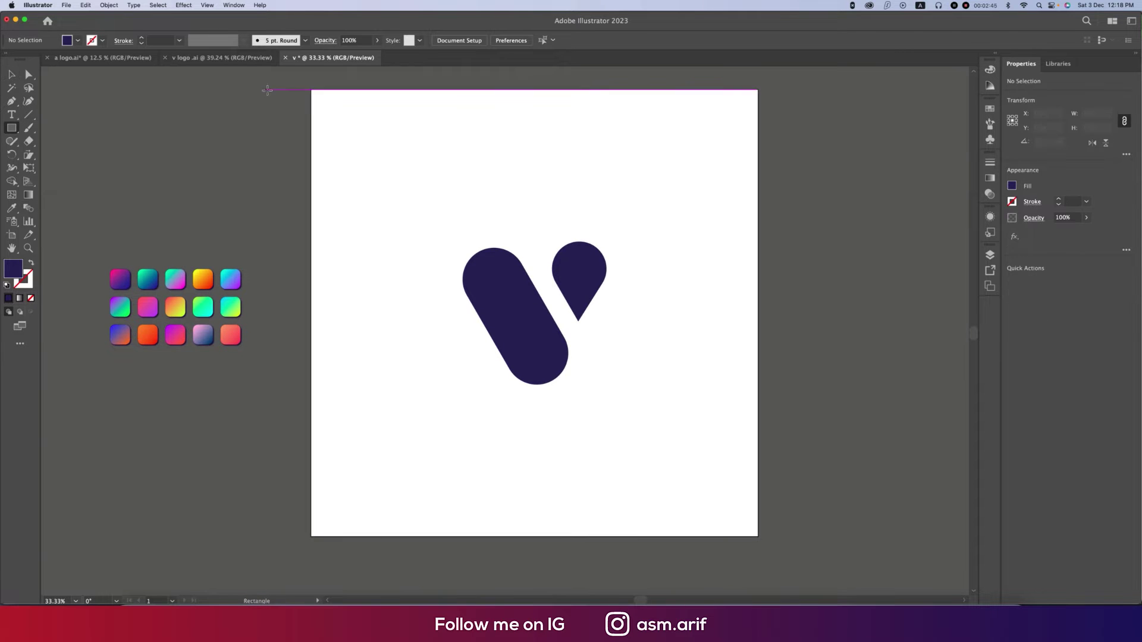
{"action": "left_click_drag", "start_coordinate": [312, 89], "coordinate": [758, 536]}
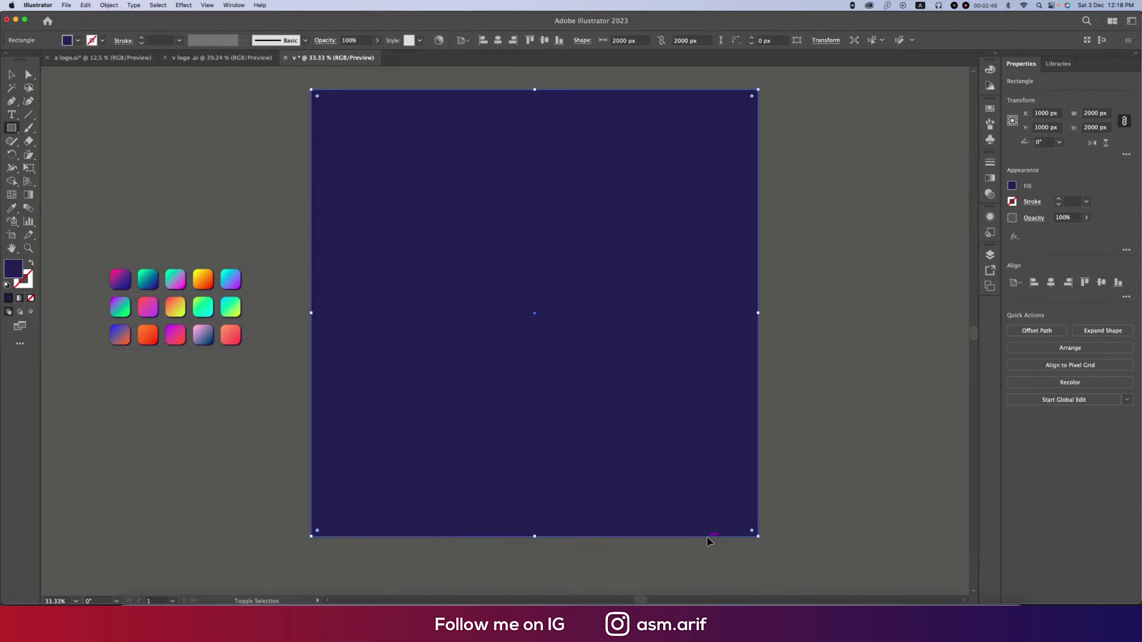
{"action": "key", "text": "super+shift+["}
{"action": "key", "text": "super+2"}
Step: Fill the V mark with the green-to-dark-blue gradient sampled from the swatch squares, and deny the screen recording request
{"action": "key", "text": "v"}
{"action": "left_click", "coordinate": [584, 263]}
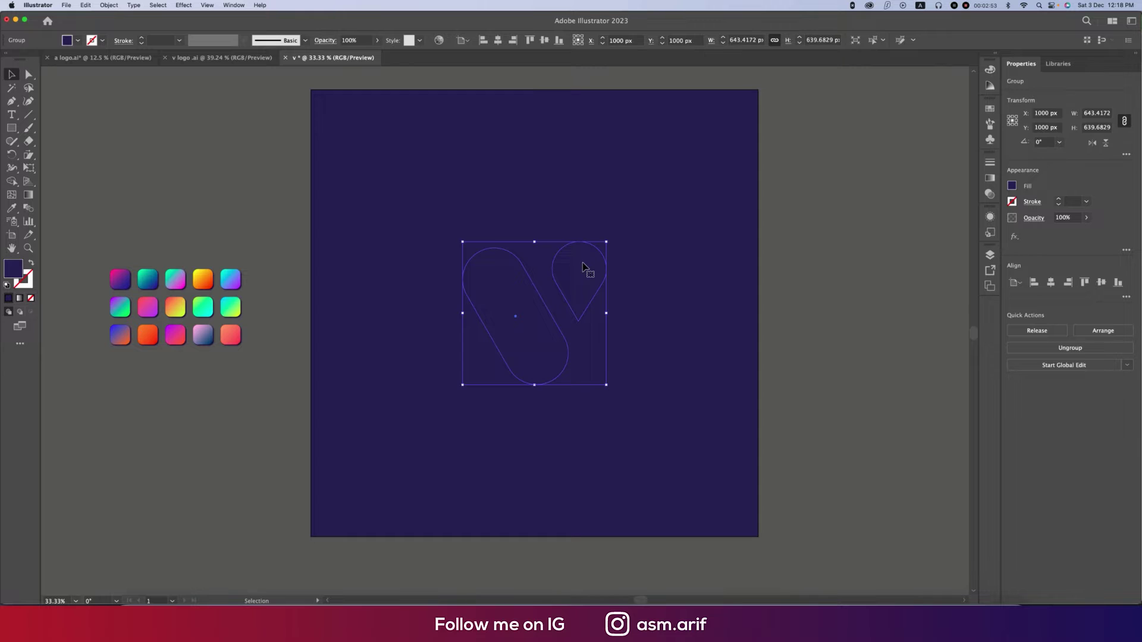
{"action": "key", "text": "i"}
{"action": "left_click", "coordinate": [147, 279]}
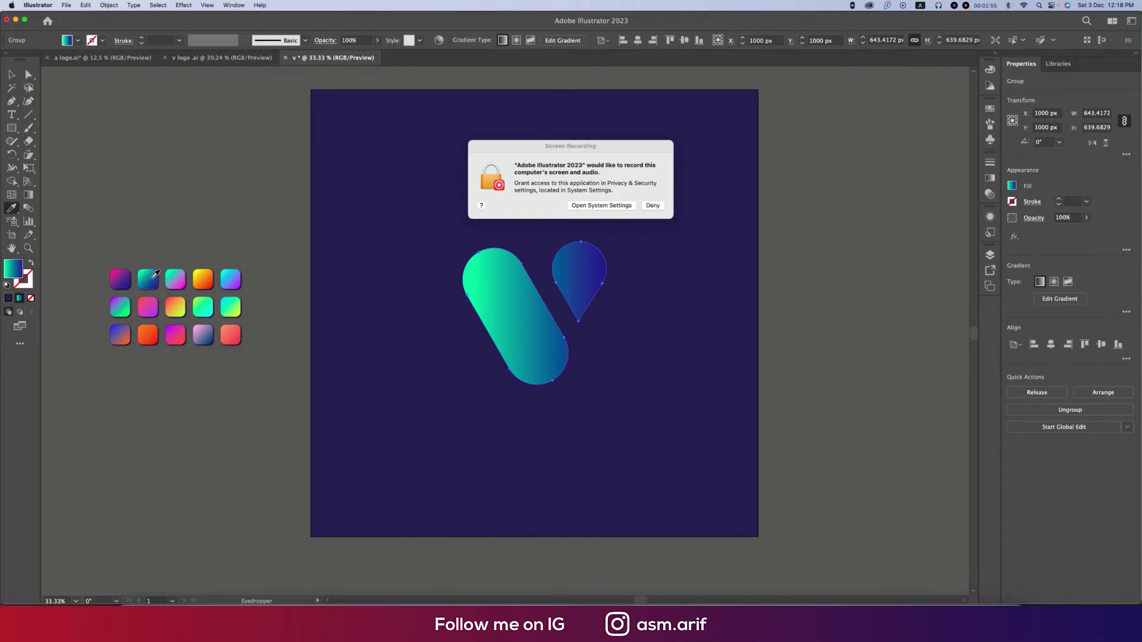
{"action": "left_click", "coordinate": [653, 205]}
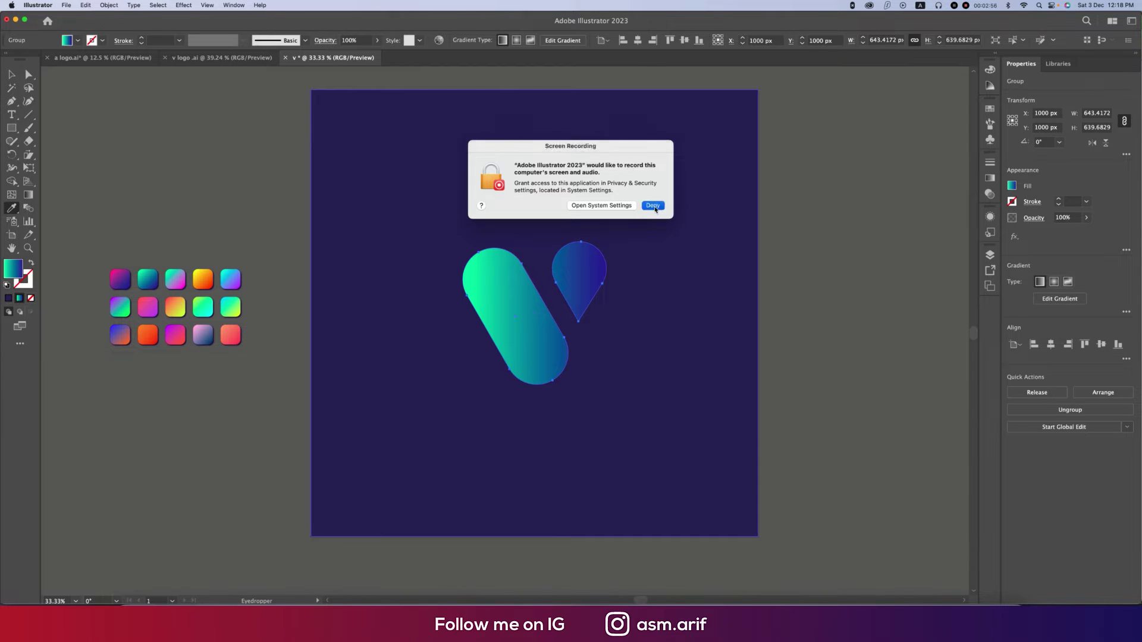
Step: Set the V mark's gradient angle to 30° and reverse its colour direction
{"action": "left_click", "coordinate": [991, 179]}
{"action": "left_click", "coordinate": [931, 219]}
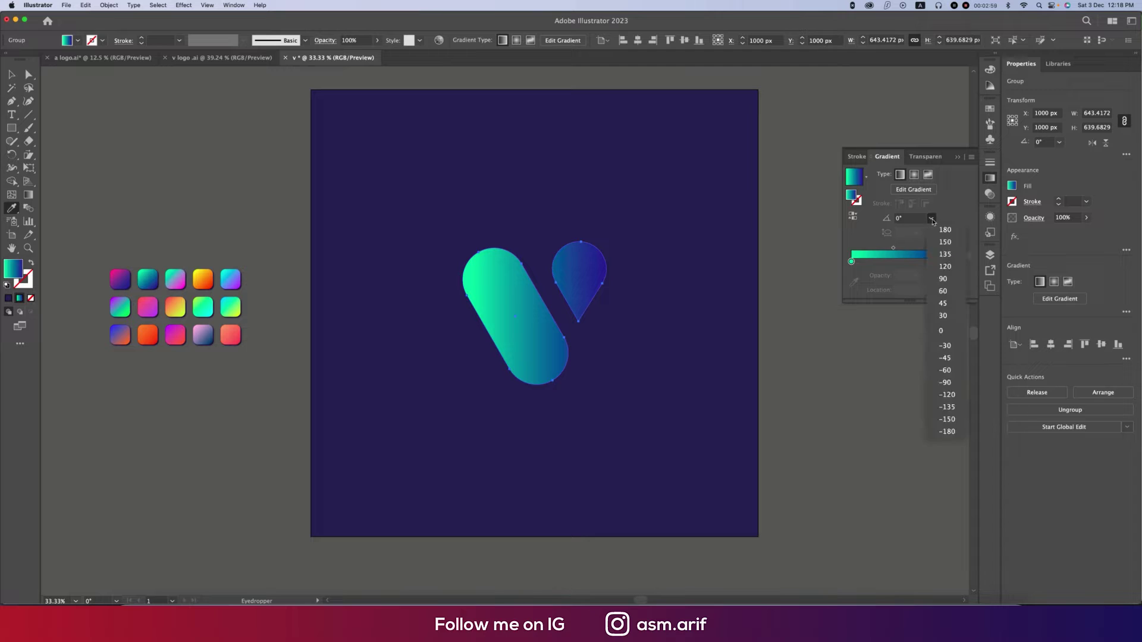
{"action": "left_click", "coordinate": [945, 316]}
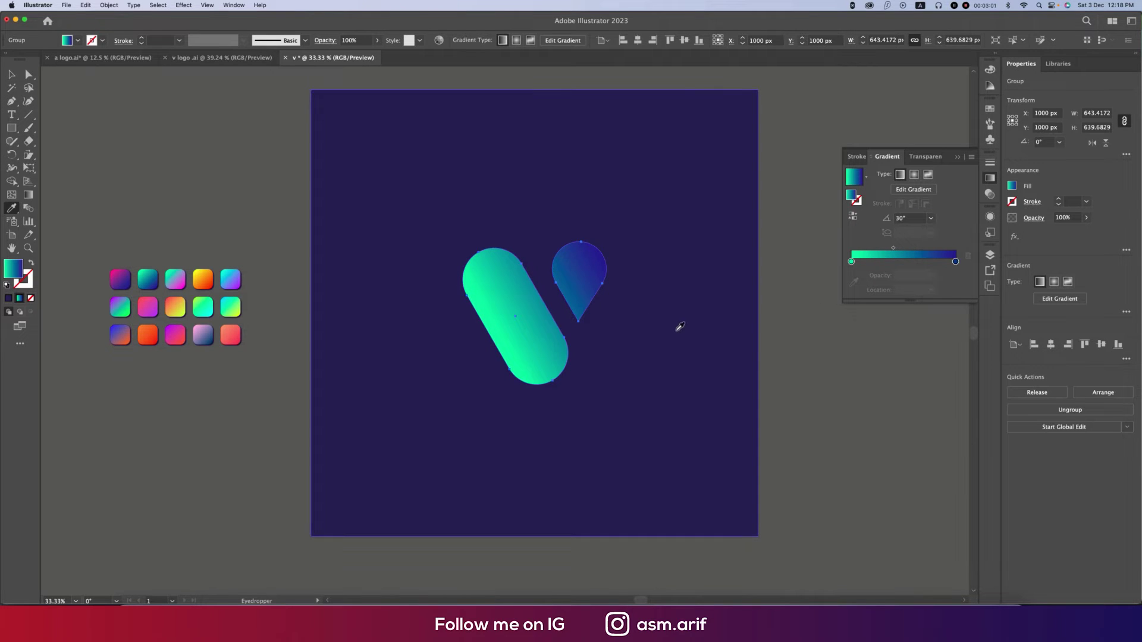
{"action": "left_click", "coordinate": [854, 217]}
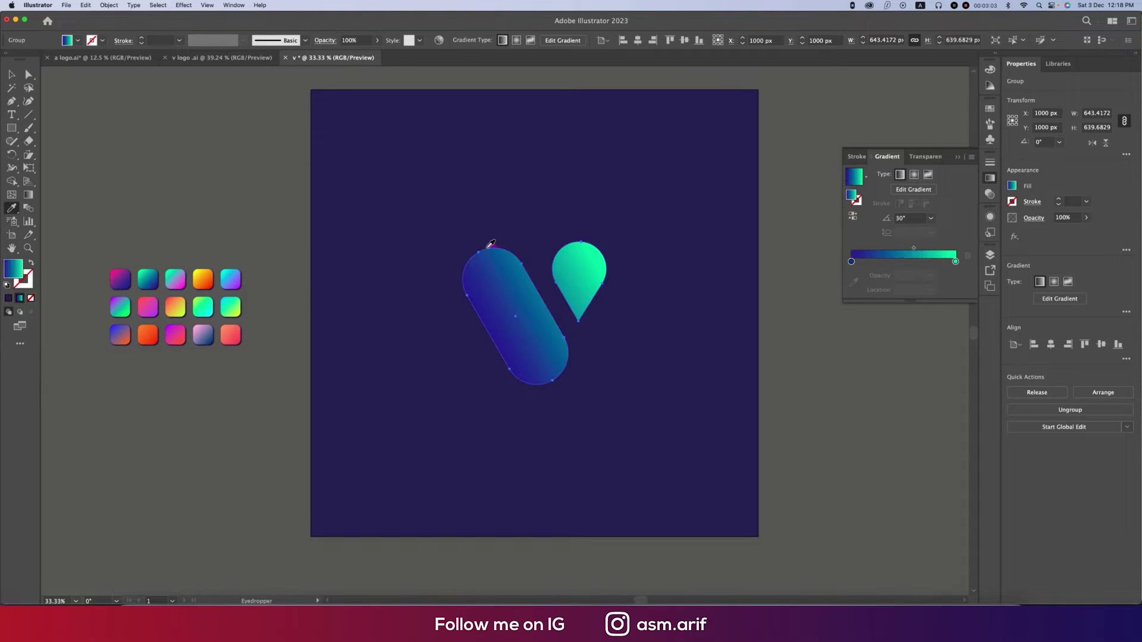
Step: Ungroup the V mark and deselect it
{"action": "key", "text": "v"}
{"action": "right_click", "coordinate": [587, 282]}
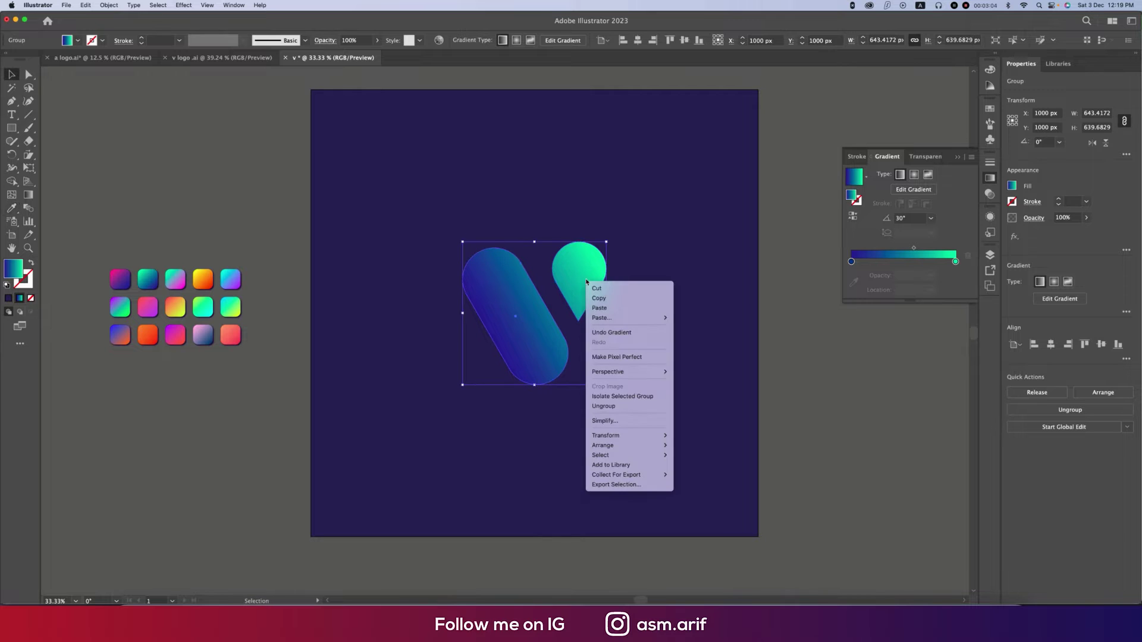
{"action": "left_click", "coordinate": [613, 407]}
{"action": "left_click", "coordinate": [881, 393]}
Step: Release the V mark's compound path into a separate capsule and teardrop
{"action": "left_click", "coordinate": [523, 311]}
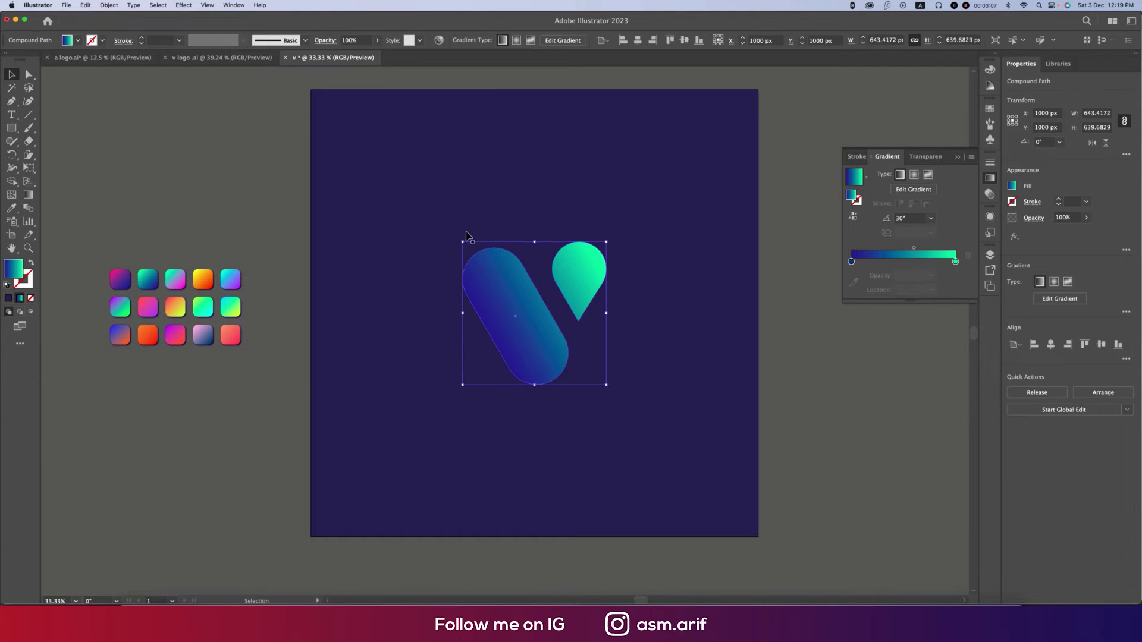
{"action": "left_click", "coordinate": [86, 6]}
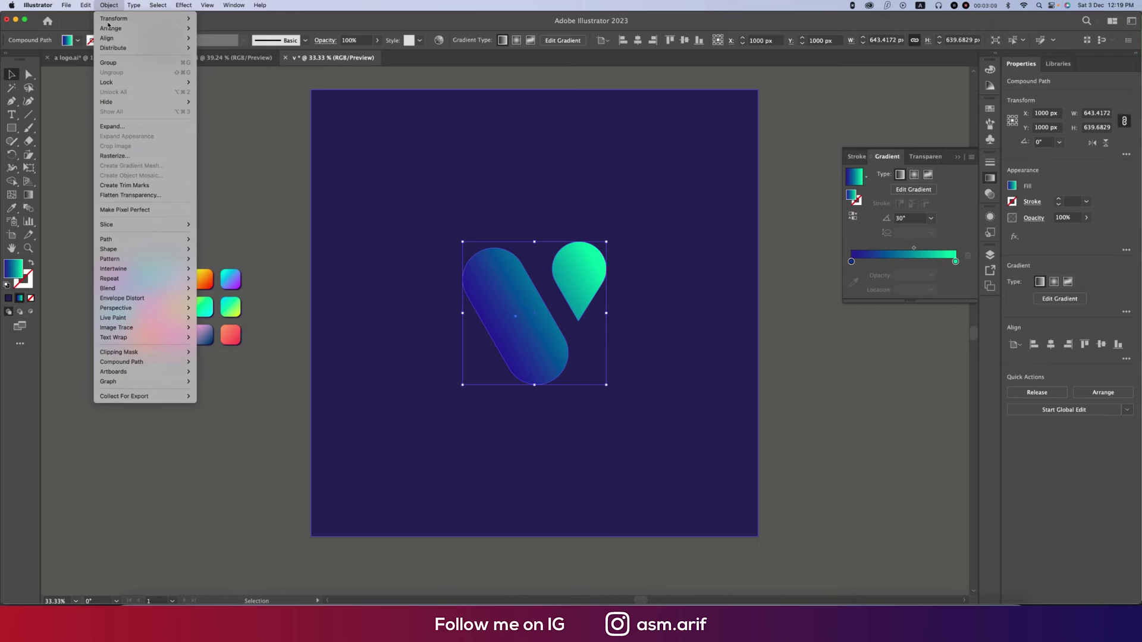
{"action": "mouse_move", "coordinate": [129, 365]}
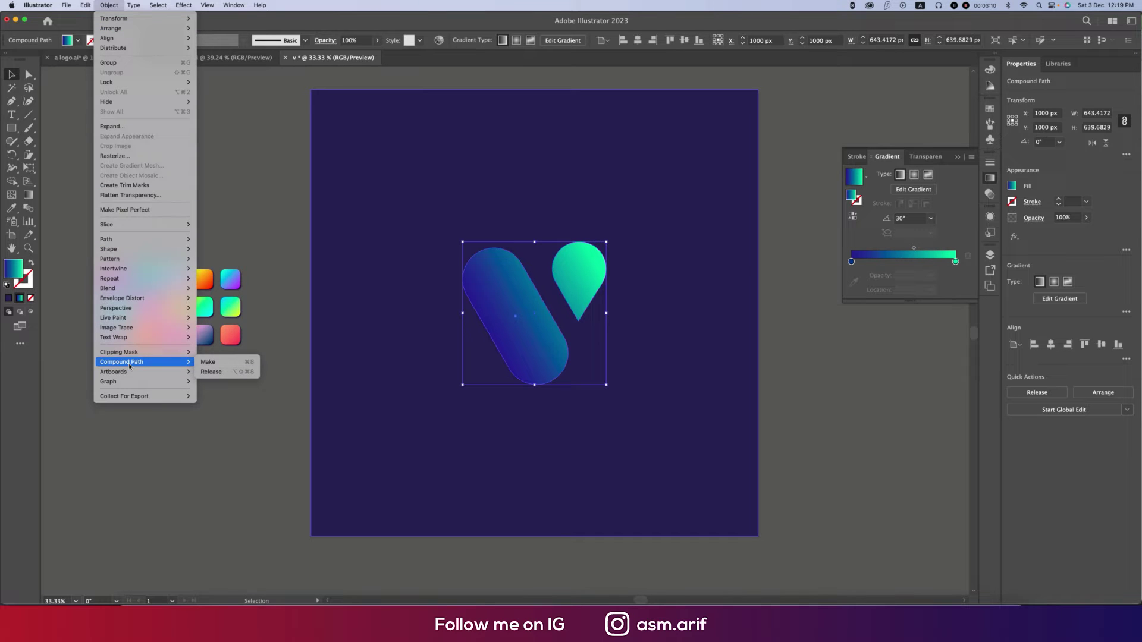
{"action": "left_click", "coordinate": [211, 372]}
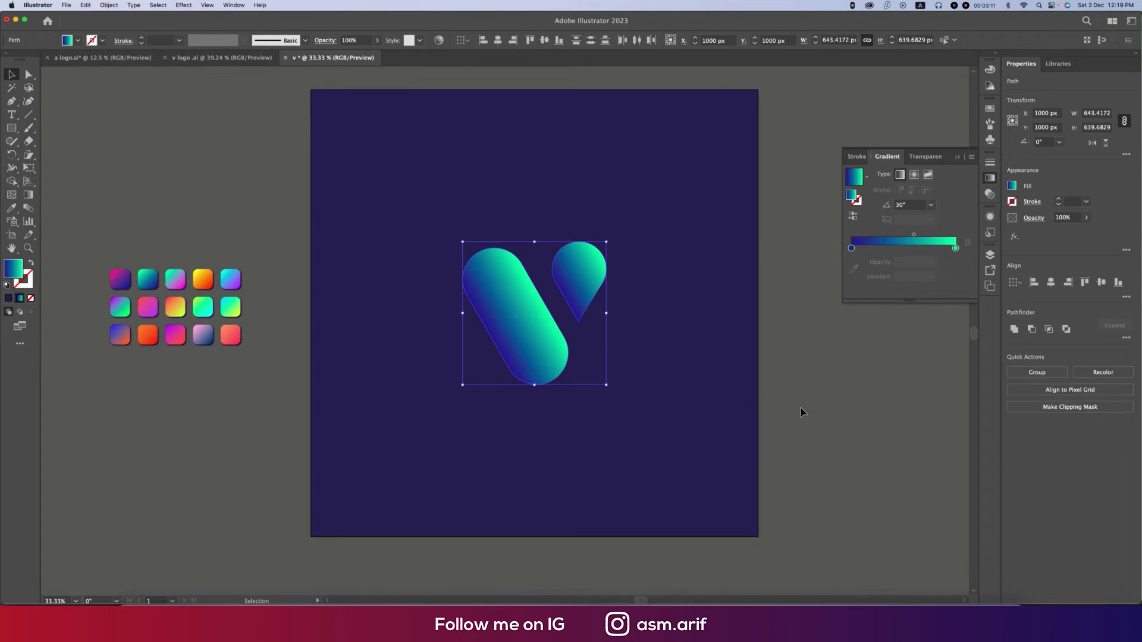
Step: Set the gradient angle of both the capsule and the teardrop to 60°, then deselect them
{"action": "left_click", "coordinate": [594, 268]}
{"action": "left_click", "coordinate": [539, 321], "text": "shift"}
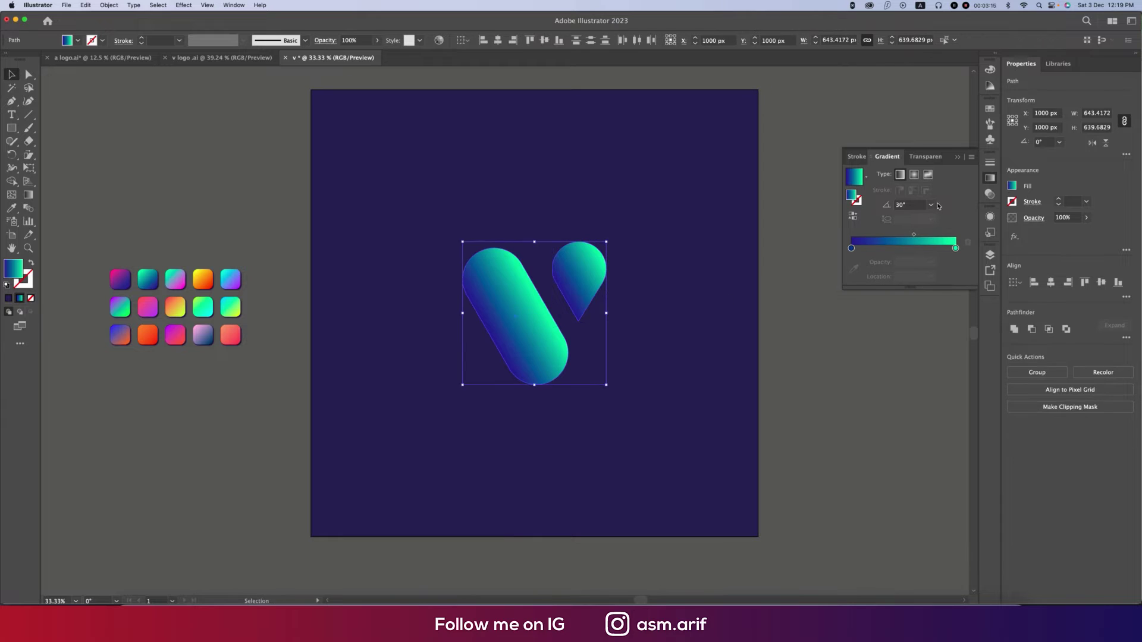
{"action": "left_click", "coordinate": [931, 205]}
{"action": "left_click", "coordinate": [944, 278]}
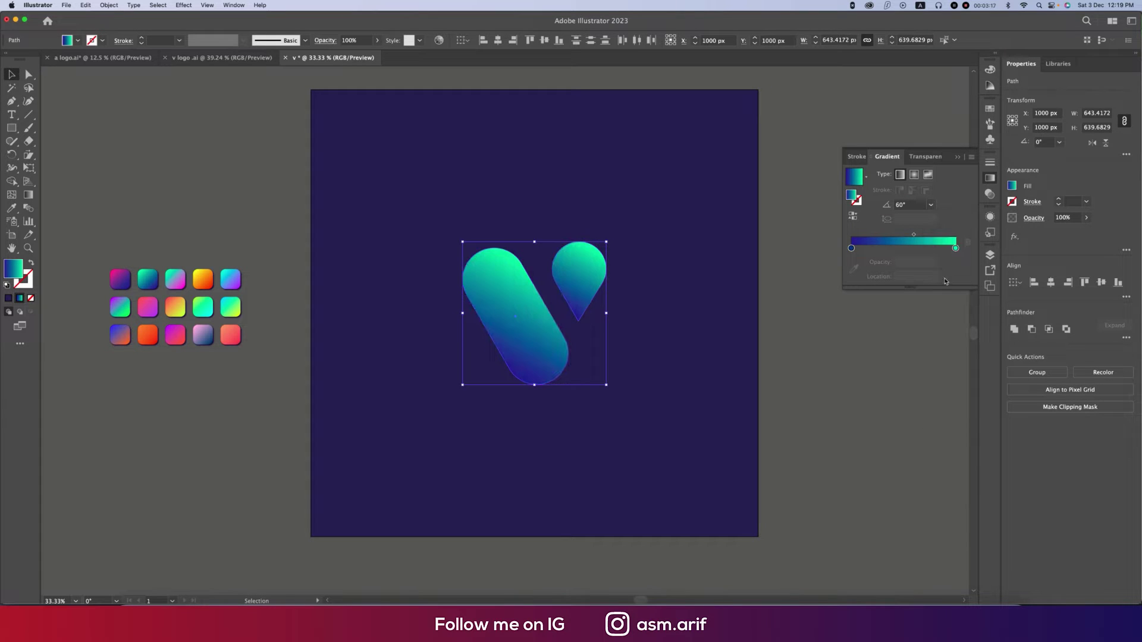
{"action": "left_click", "coordinate": [847, 381]}
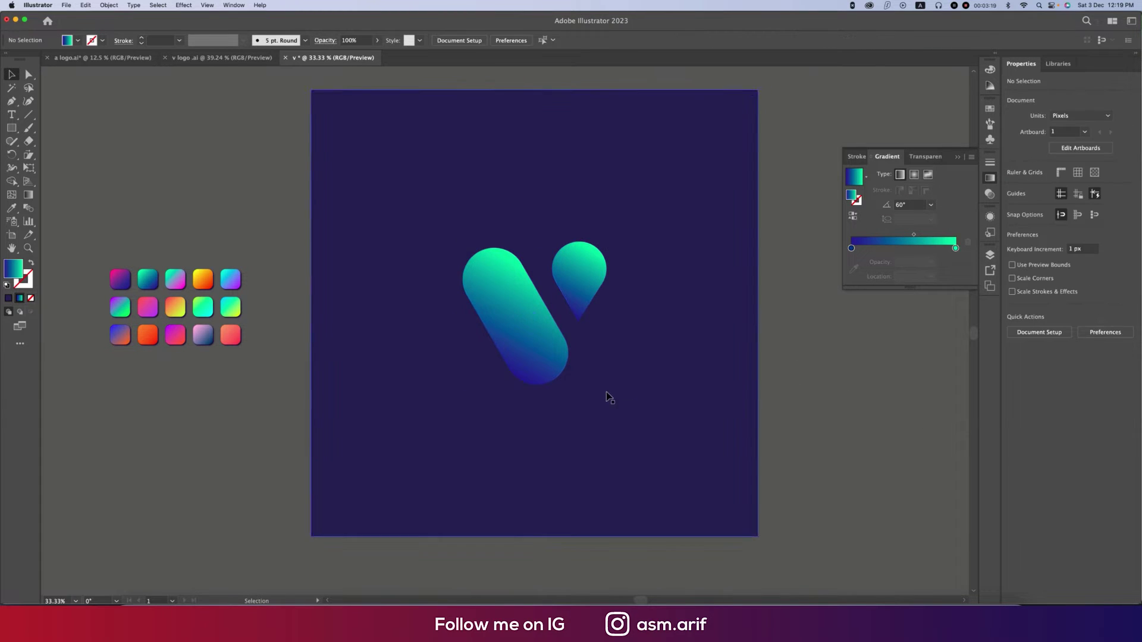
Step: Change the background rectangle's fill to a much darker navy blue and deselect it
{"action": "left_click", "coordinate": [622, 390]}
{"action": "double_click", "coordinate": [15, 281]}
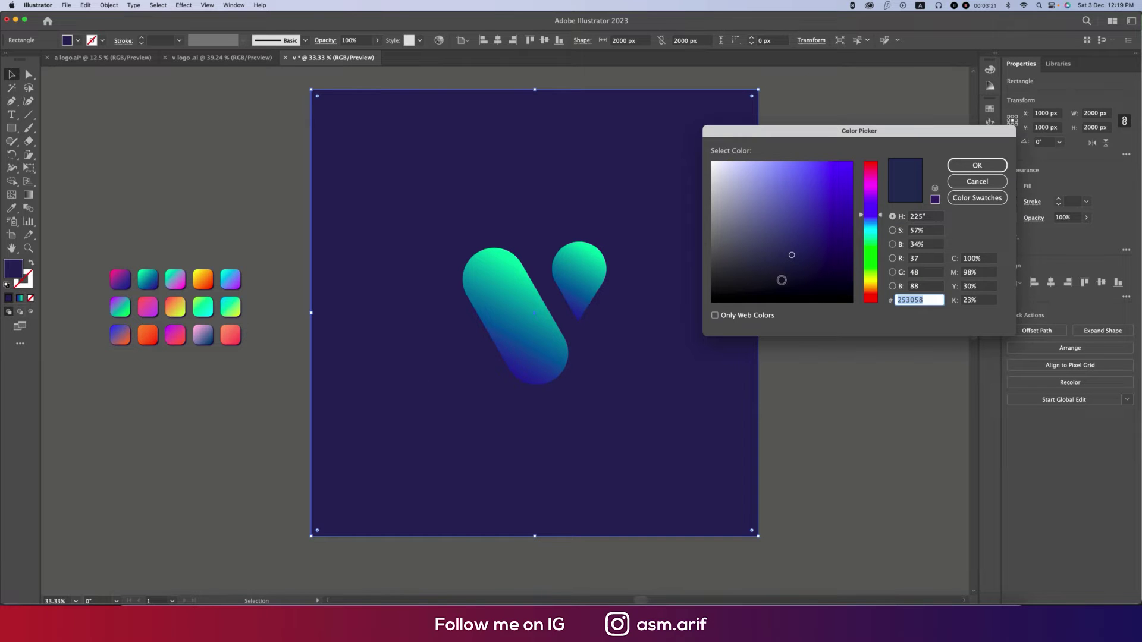
{"action": "left_click", "coordinate": [808, 274]}
{"action": "left_click", "coordinate": [974, 166]}
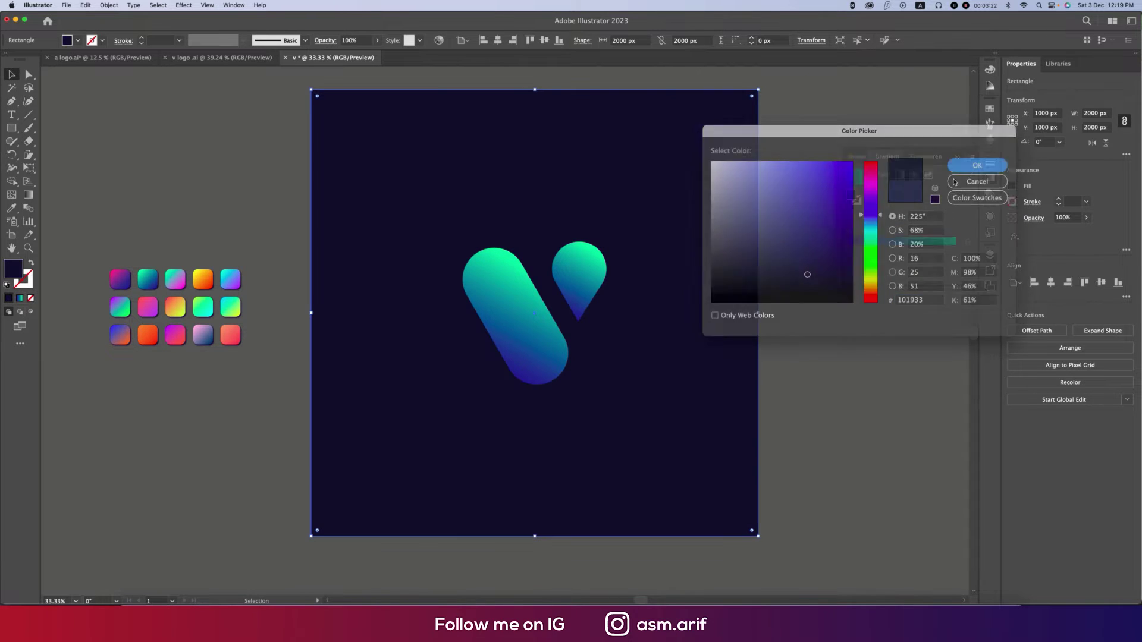
{"action": "left_click", "coordinate": [826, 421]}
Step: Align the top edges of the capsule and the teardrop, then deselect them
{"action": "key", "text": "space"}
{"action": "left_click_drag", "start_coordinate": [810, 404], "coordinate": [818, 429]}
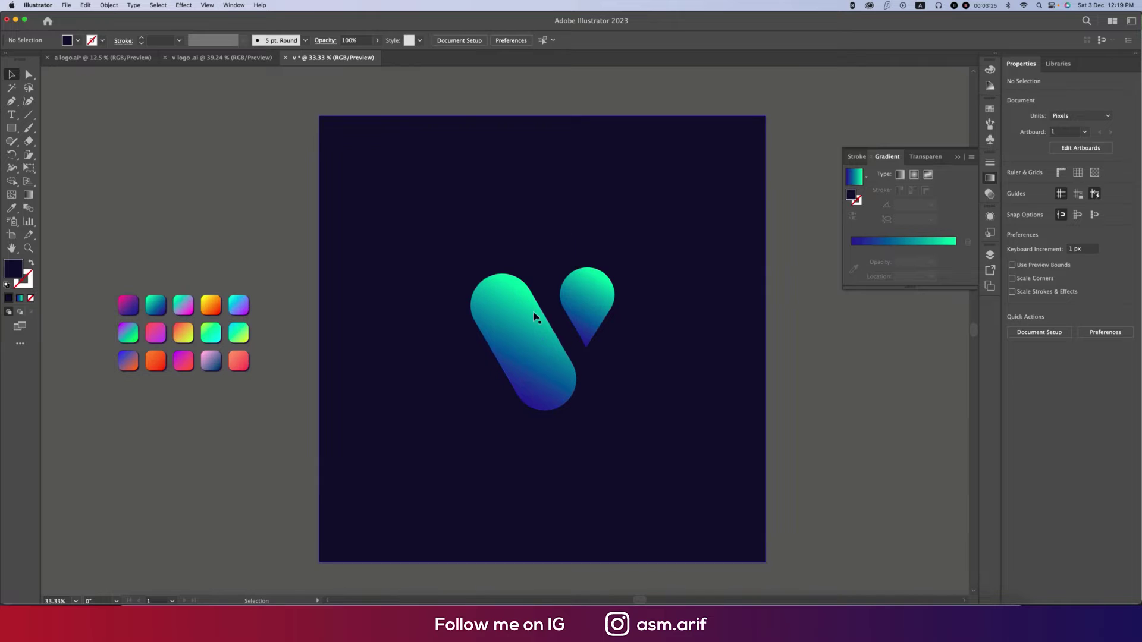
{"action": "left_click", "coordinate": [502, 320]}
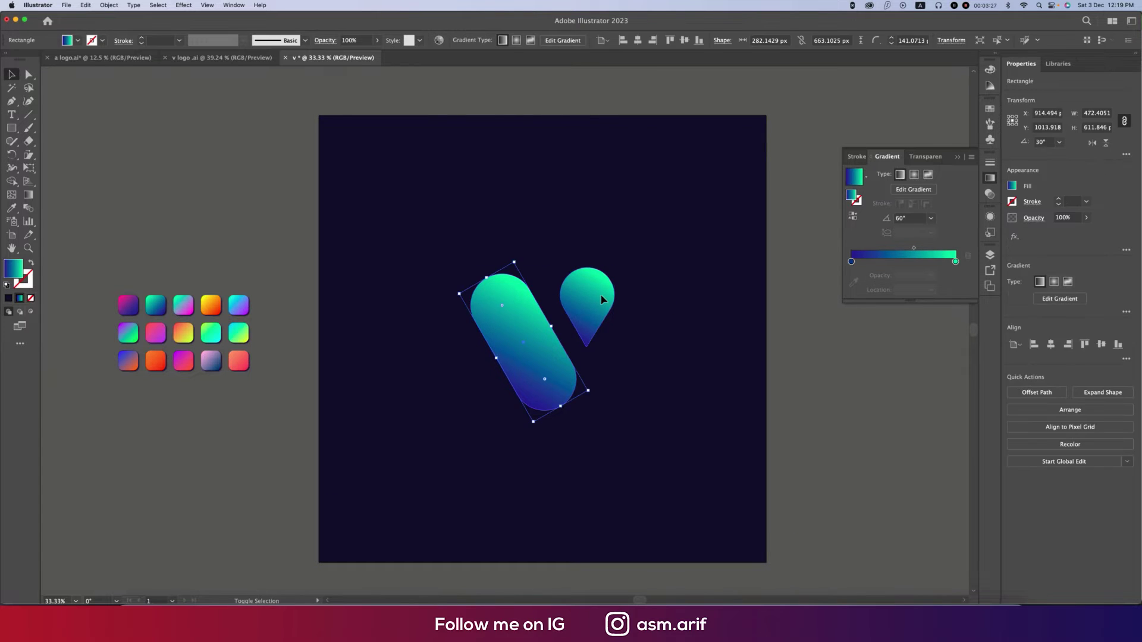
{"action": "left_click", "coordinate": [587, 307], "text": "shift"}
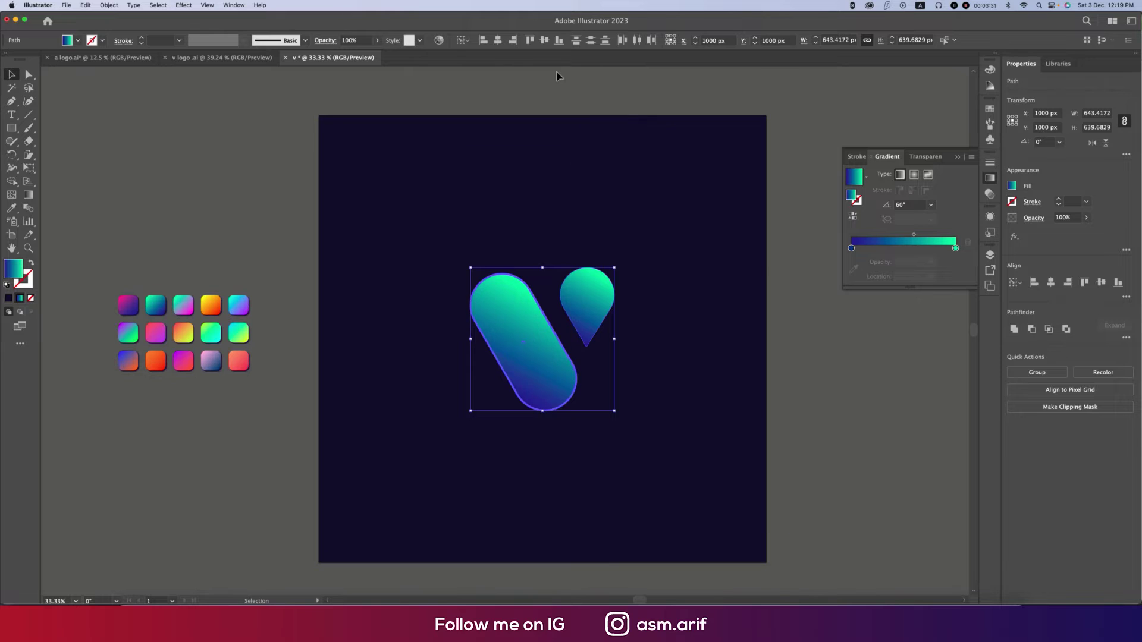
{"action": "left_click", "coordinate": [529, 42]}
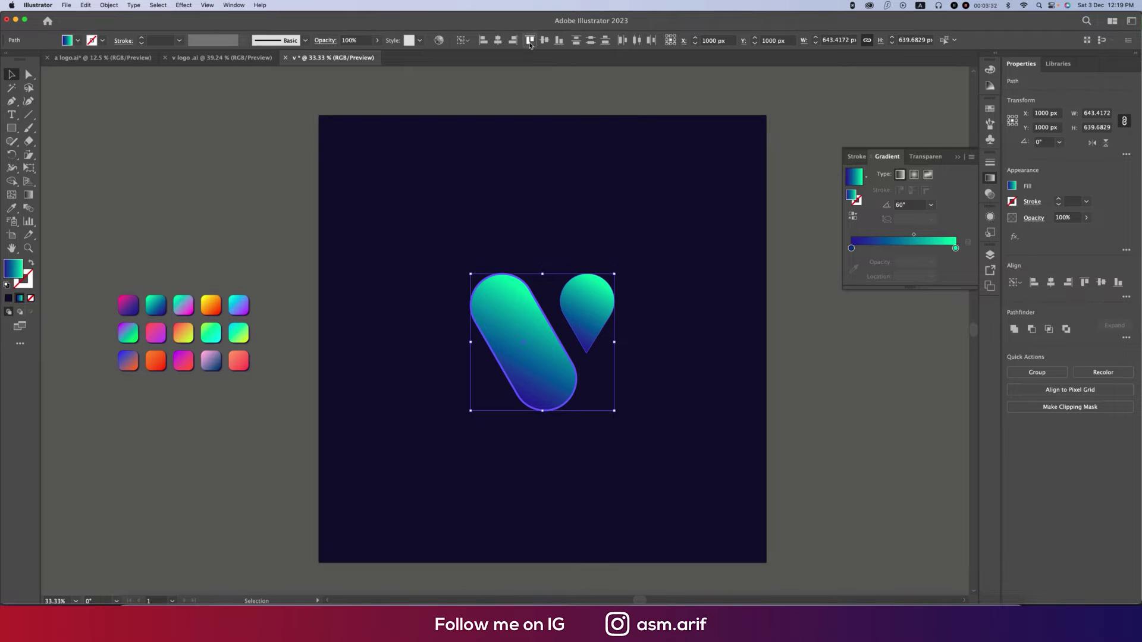
{"action": "left_click", "coordinate": [783, 336]}
Step: Duplicate the teardrop with a slight offset, about 8 px left and 13 px down
{"action": "scroll", "coordinate": [573, 339], "scroll_direction": "up", "scroll_amount": 2}
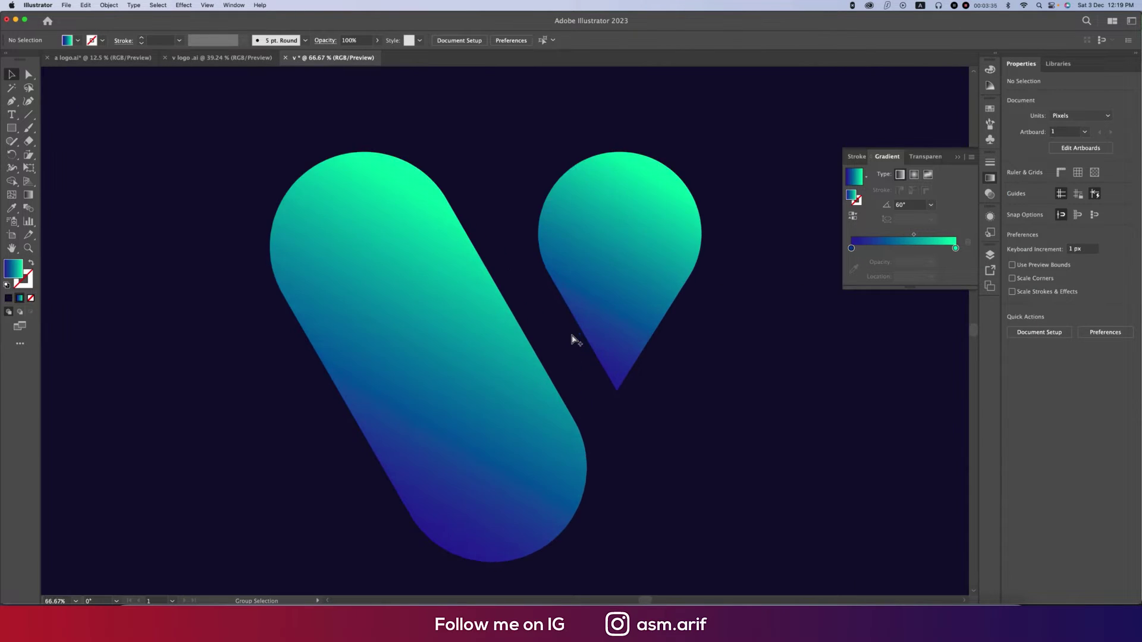
{"action": "scroll", "coordinate": [573, 339], "scroll_direction": "down", "scroll_amount": 1}
{"action": "scroll", "coordinate": [572, 339], "scroll_direction": "up", "scroll_amount": 1}
{"action": "scroll", "coordinate": [604, 315], "scroll_direction": "down", "scroll_amount": 2}
{"action": "left_click", "coordinate": [610, 306]}
{"action": "scroll", "coordinate": [610, 301], "scroll_direction": "up", "scroll_amount": 1}
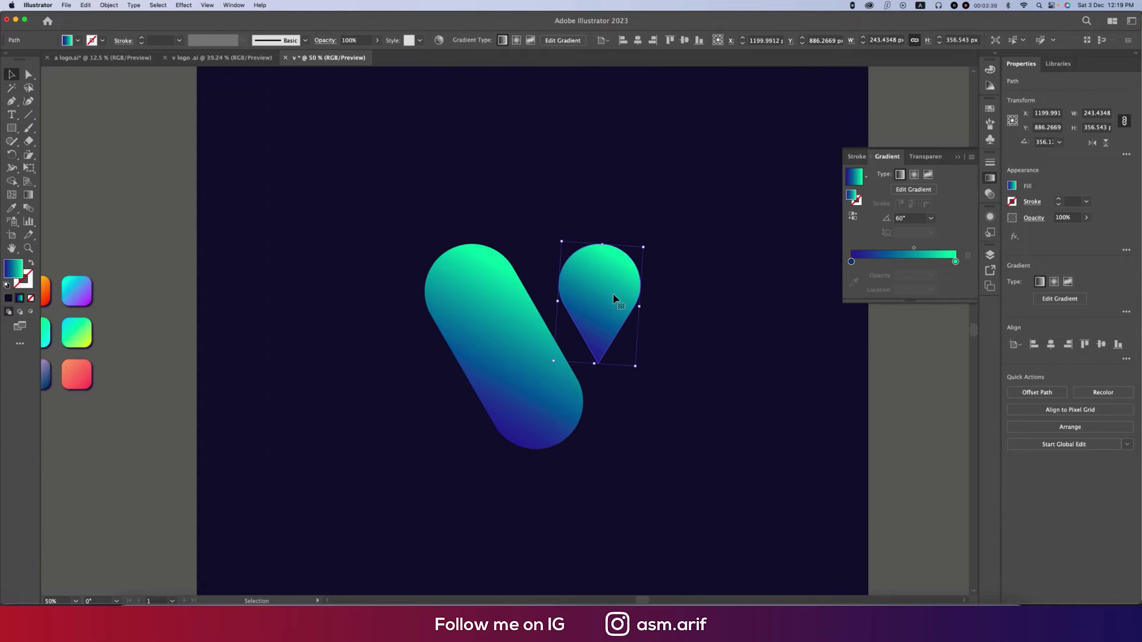
{"action": "left_click_drag", "start_coordinate": [614, 297], "coordinate": [612, 300]}
{"action": "scroll", "coordinate": [640, 297], "scroll_direction": "up", "scroll_amount": 3}
{"action": "left_click", "coordinate": [640, 294], "text": "shift"}
{"action": "left_click_drag", "start_coordinate": [585, 322], "coordinate": [589, 323]}
Step: Select both teardrop copies and remove the sliver outside the original outline with Shape Builder
{"action": "left_click", "coordinate": [595, 185]}
{"action": "left_click", "coordinate": [588, 213], "text": "shift"}
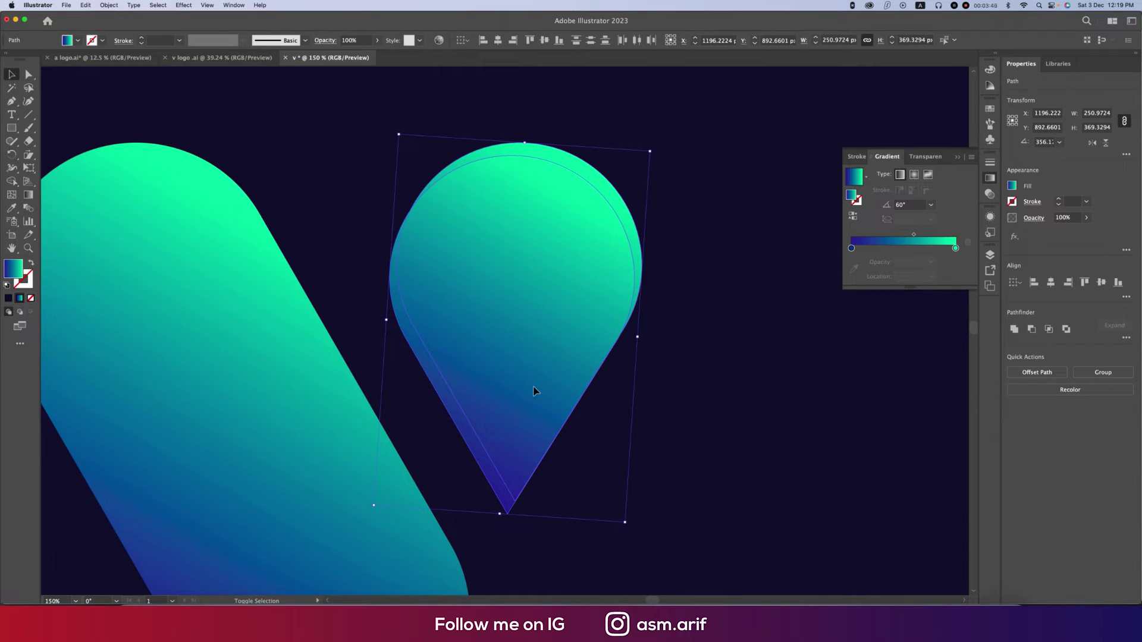
{"action": "key", "text": "shift+m"}
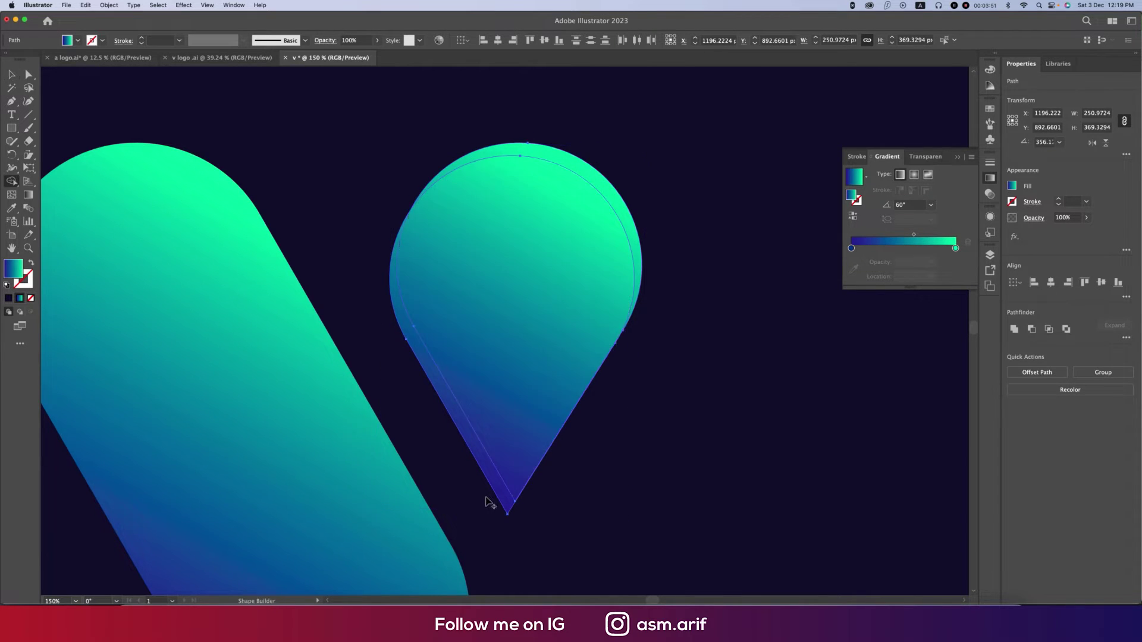
{"action": "left_click", "coordinate": [496, 488], "text": "alt"}
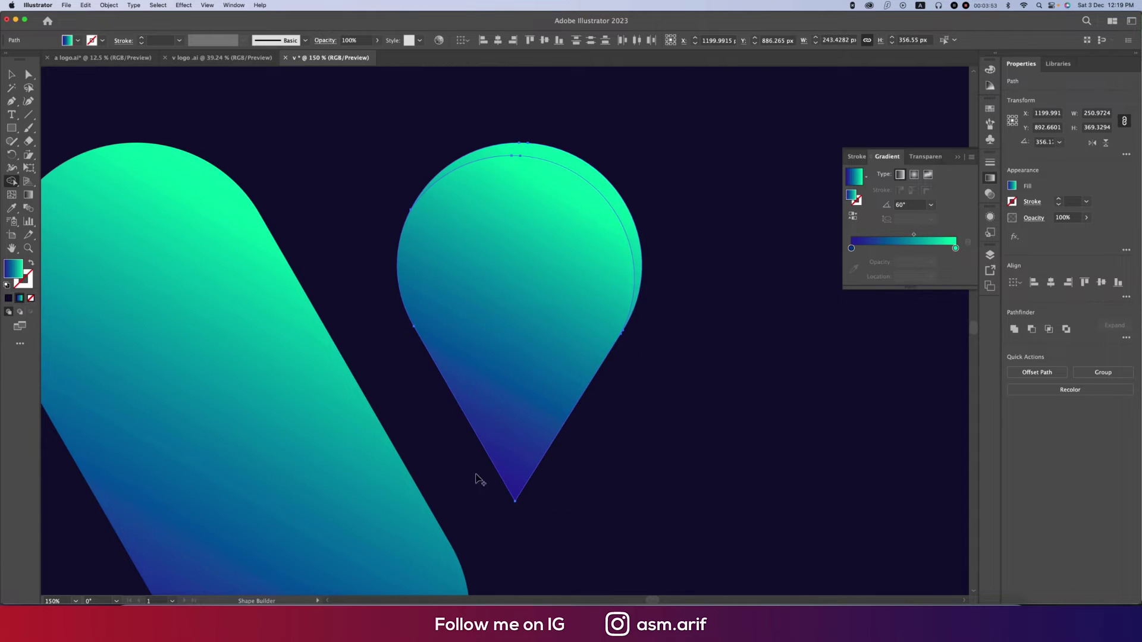
{"action": "key", "text": "v"}
{"action": "left_click", "coordinate": [651, 388]}
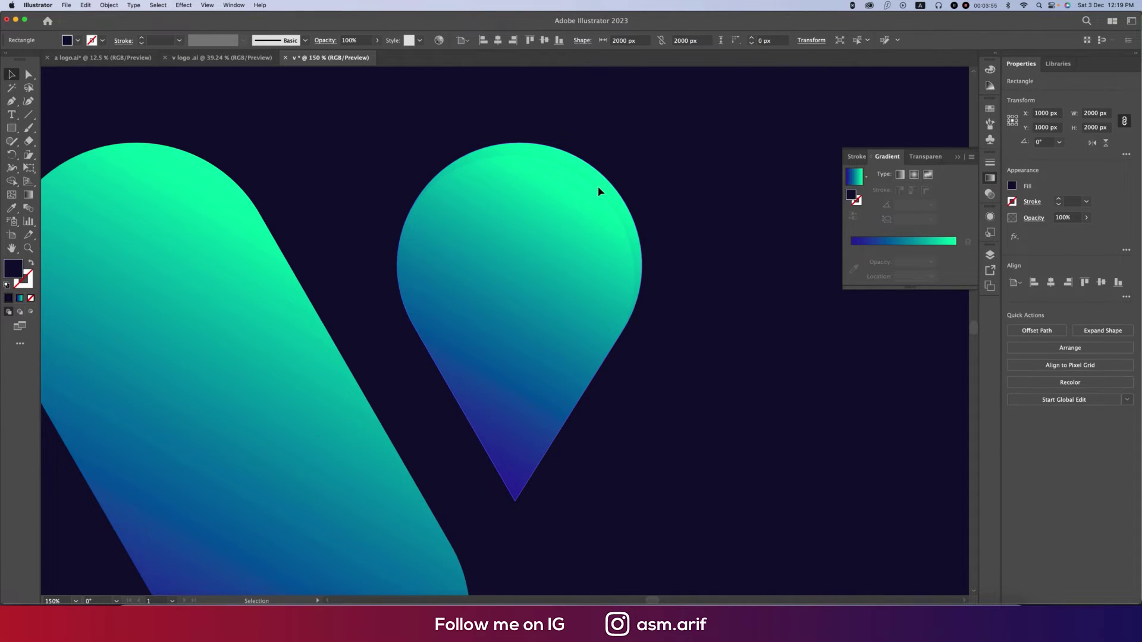
Step: Set the gradient angle of the teardrop's edge piece to 45° and its gradient midpoint to about 82%
{"action": "left_click", "coordinate": [599, 192]}
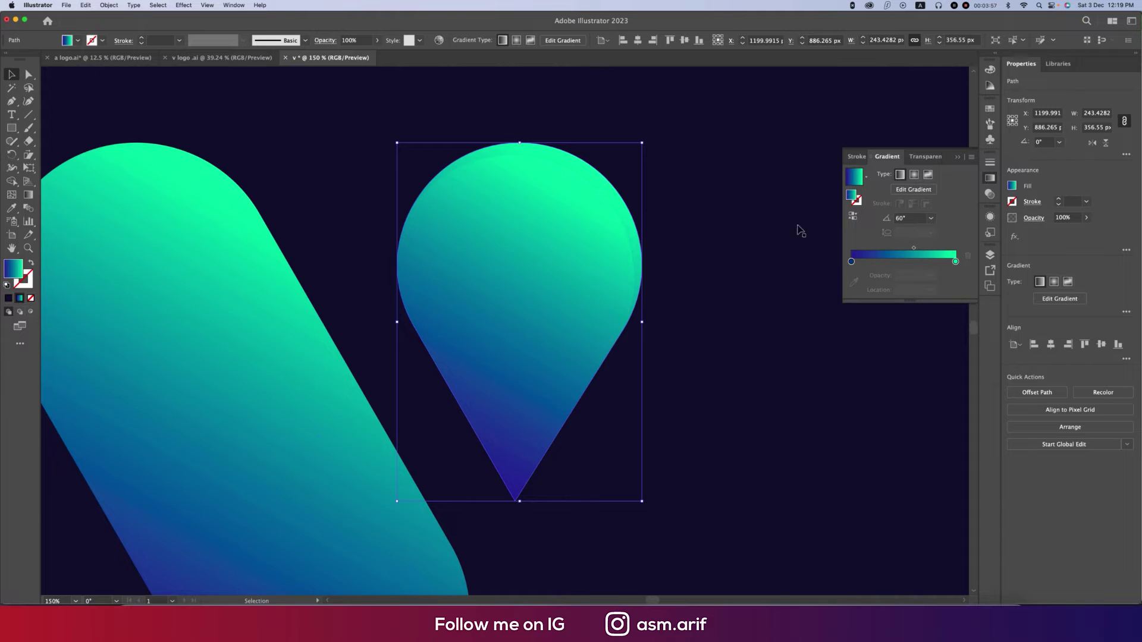
{"action": "left_click", "coordinate": [931, 219]}
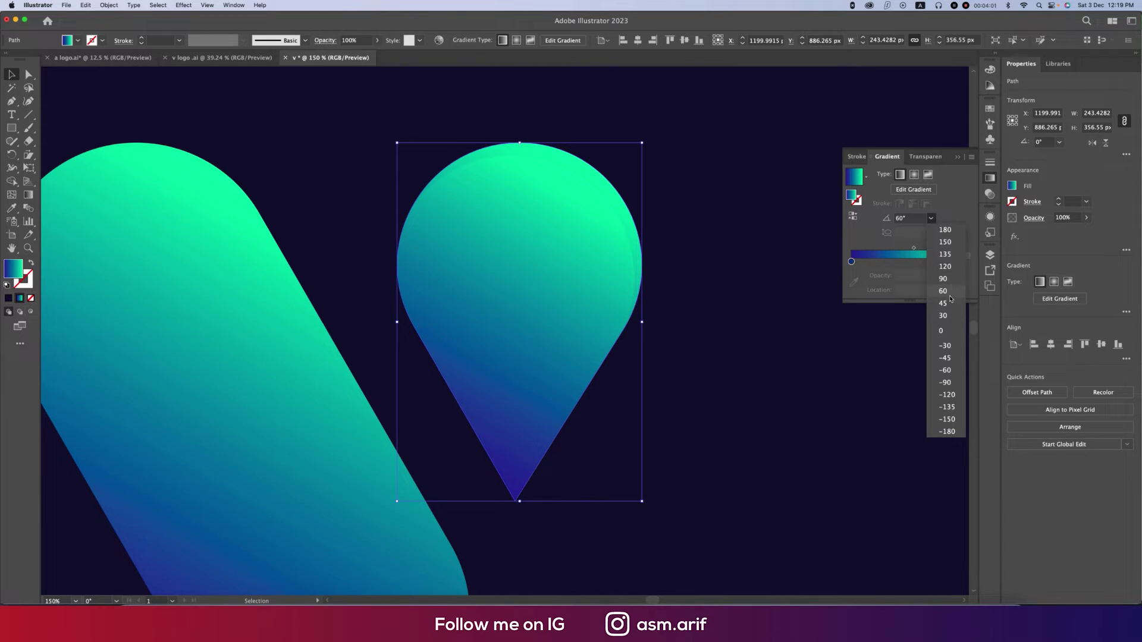
{"action": "left_click", "coordinate": [946, 303]}
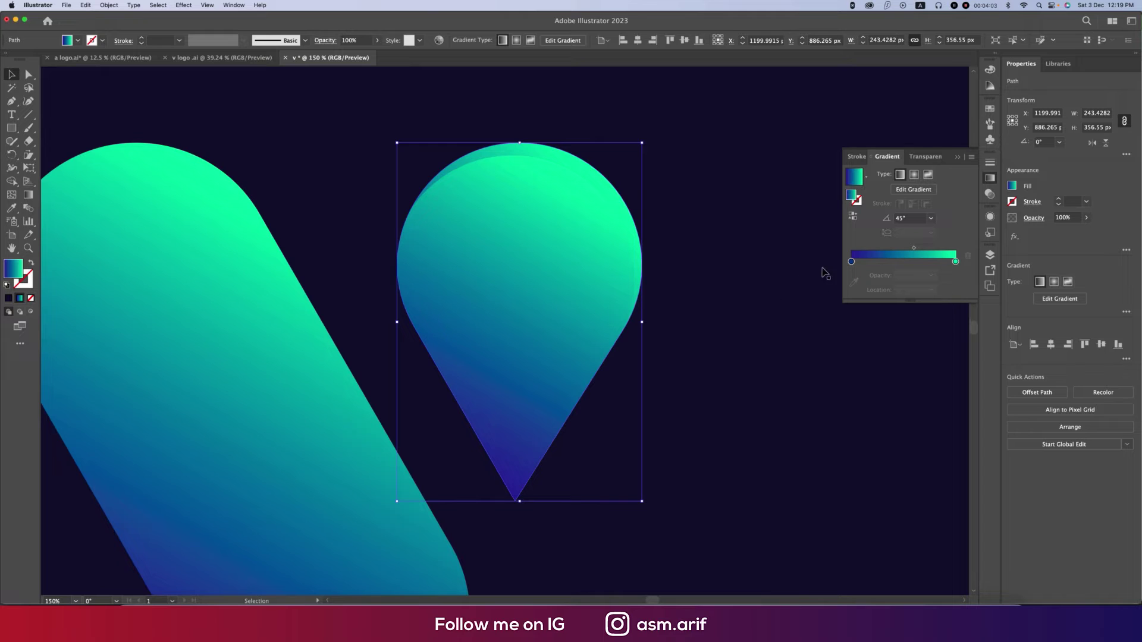
{"action": "left_click_drag", "start_coordinate": [913, 249], "coordinate": [937, 252]}
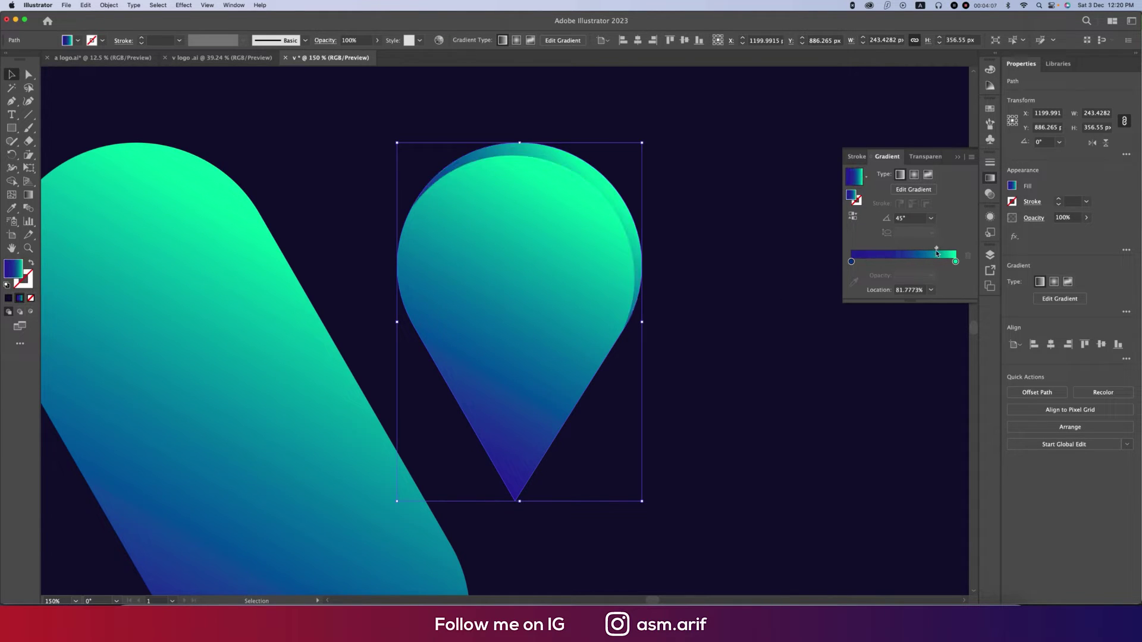
{"action": "left_click", "coordinate": [673, 316]}
Step: Duplicate the capsule with a slight offset, about 12 px left and 12 px down
{"action": "scroll", "coordinate": [672, 315], "scroll_direction": "down", "scroll_amount": 2}
{"action": "left_click", "coordinate": [465, 387]}
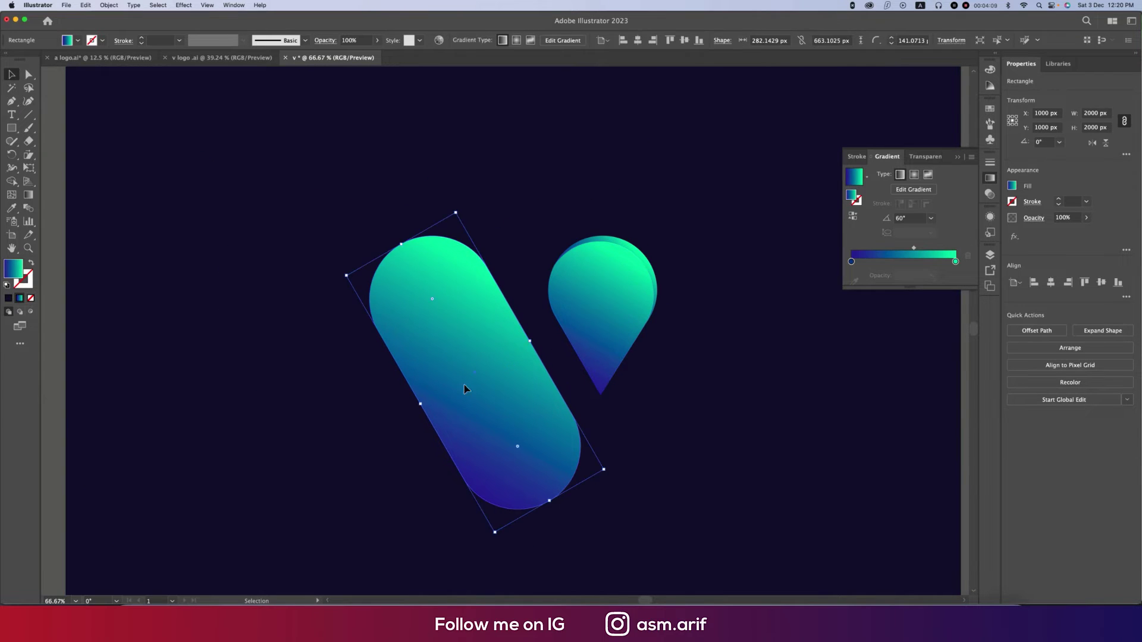
{"action": "left_click_drag", "start_coordinate": [493, 377], "coordinate": [487, 381]}
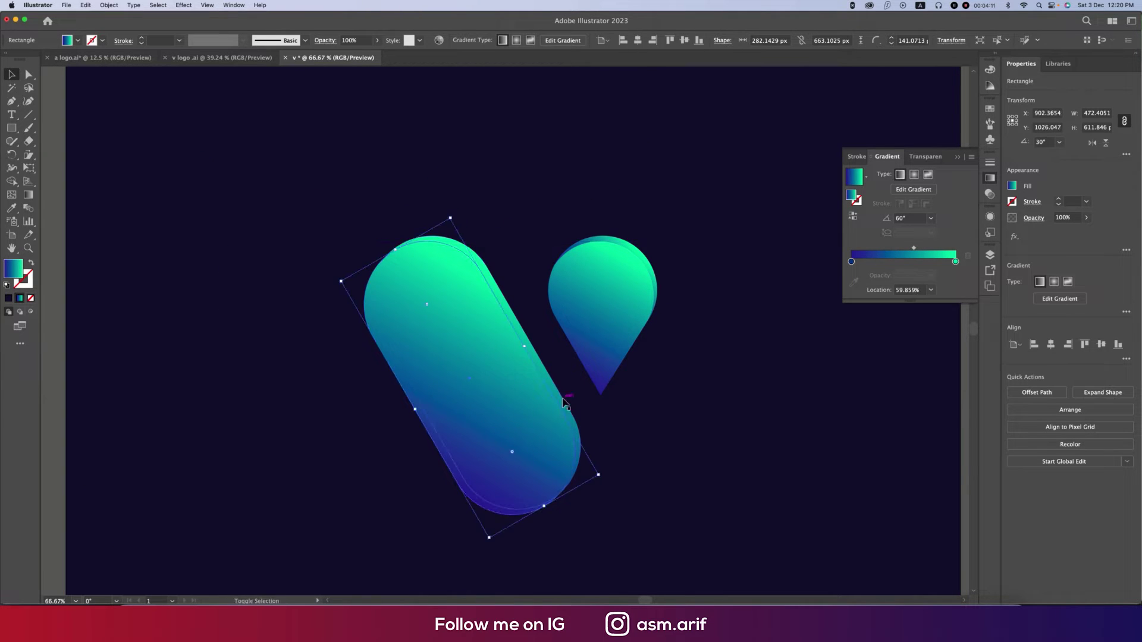
Step: Select both capsule copies and remove the sliver outside the original outline with Shape Builder
{"action": "left_click", "coordinate": [563, 402], "text": "shift"}
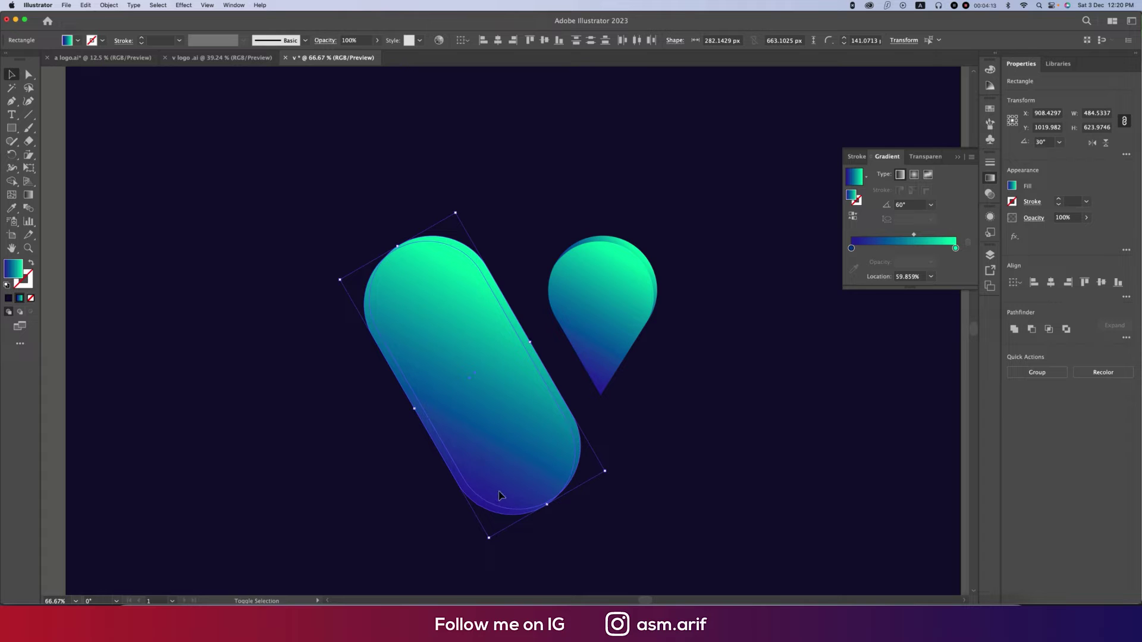
{"action": "key", "text": "shift+m"}
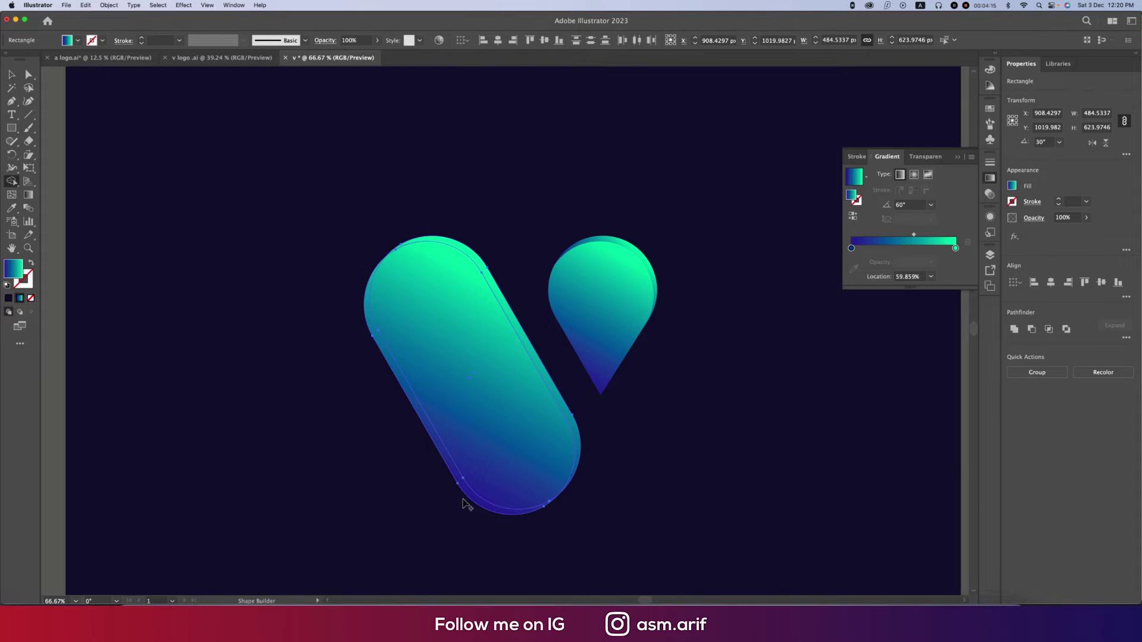
{"action": "left_click_drag", "start_coordinate": [466, 499], "coordinate": [446, 490]}
{"action": "key", "text": "v"}
{"action": "left_click", "coordinate": [316, 403]}
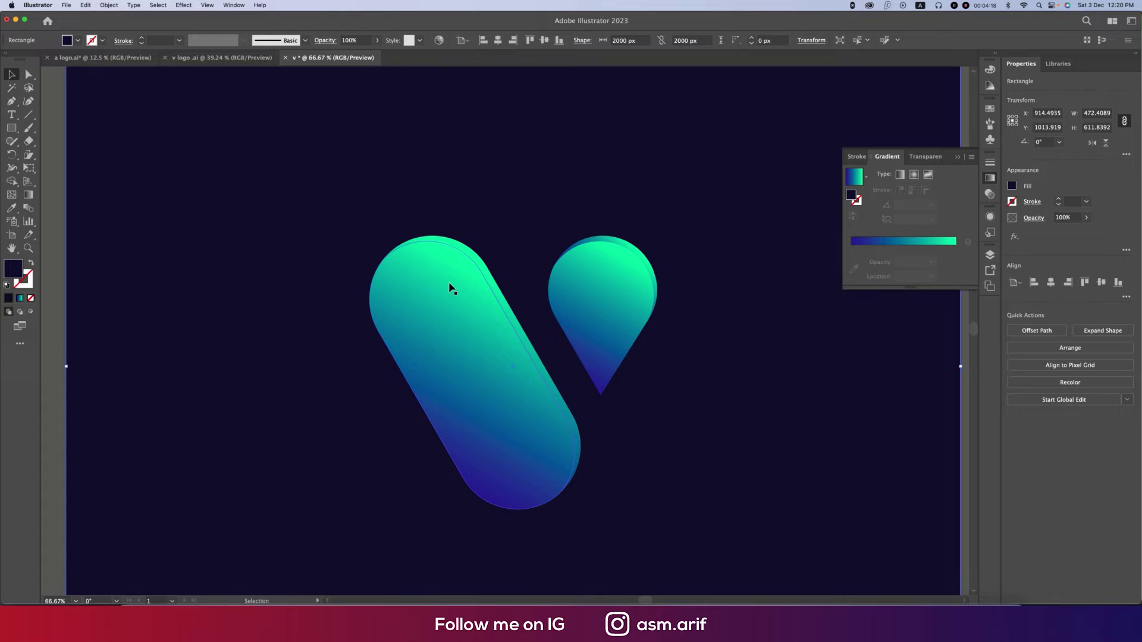
Step: Shift the gradient midpoint of the capsule's edge piece towards the green end to darken it, then deselect it
{"action": "left_click", "coordinate": [484, 263]}
{"action": "left_click_drag", "start_coordinate": [912, 254], "coordinate": [920, 252]}
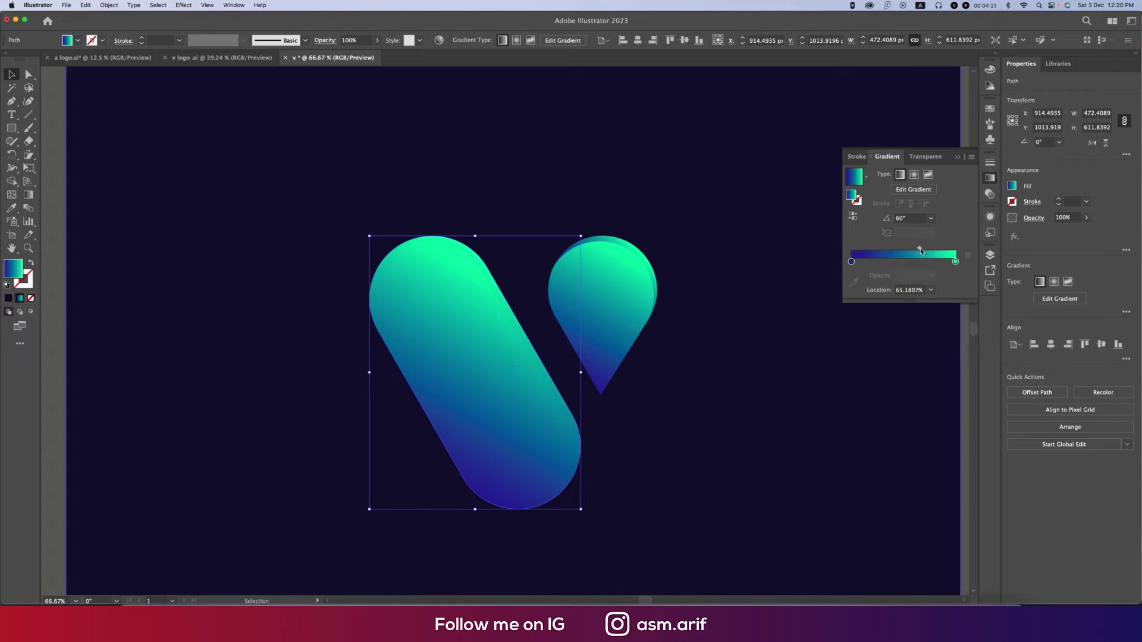
{"action": "left_click", "coordinate": [720, 402]}
Step: Select all capsule and teardrop pieces without the background and group them
{"action": "scroll", "coordinate": [679, 387], "scroll_direction": "down", "scroll_amount": 2}
{"action": "left_click_drag", "start_coordinate": [711, 391], "coordinate": [628, 336]}
{"action": "left_click", "coordinate": [787, 367]}
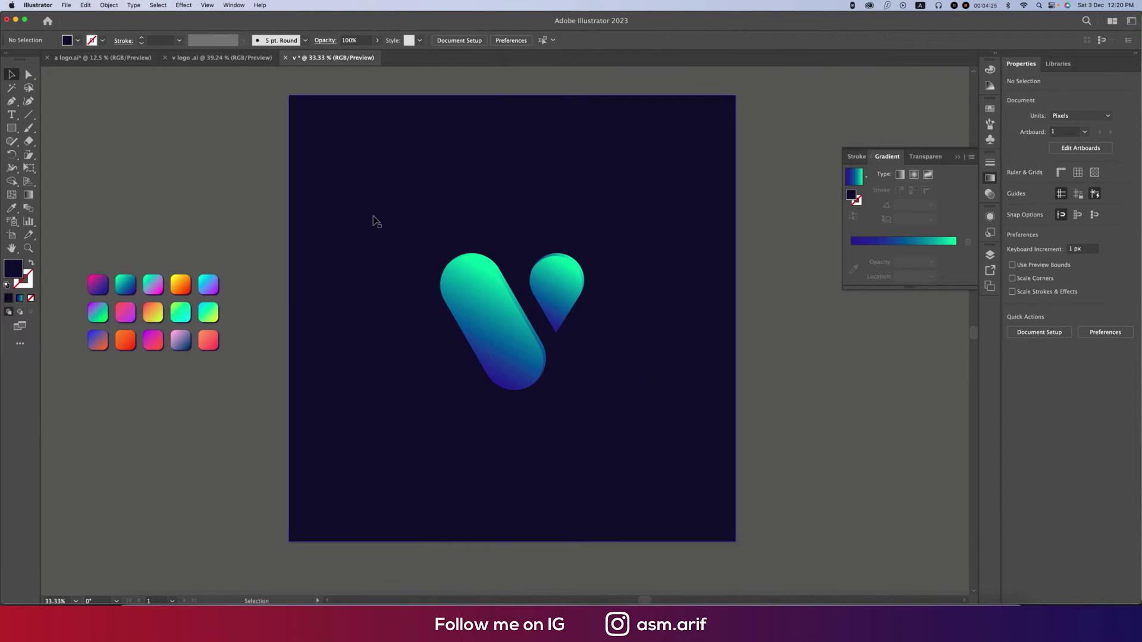
{"action": "left_click_drag", "start_coordinate": [771, 395], "coordinate": [772, 395]}
{"action": "left_click", "coordinate": [689, 382], "text": "shift"}
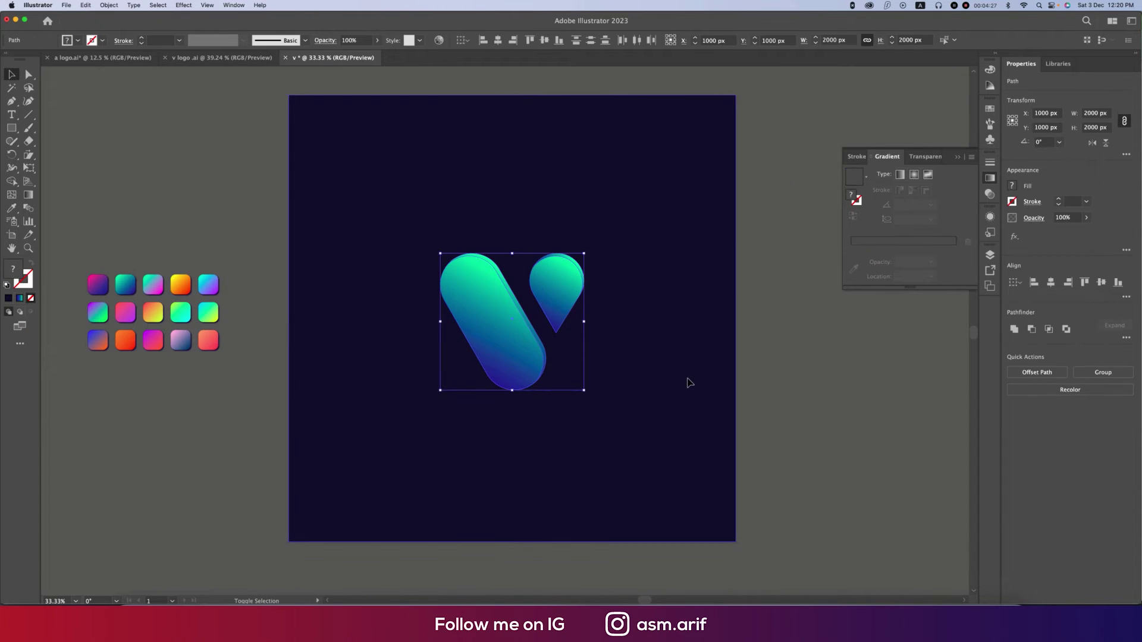
{"action": "key", "text": "super+g"}
{"action": "key", "text": "v"}
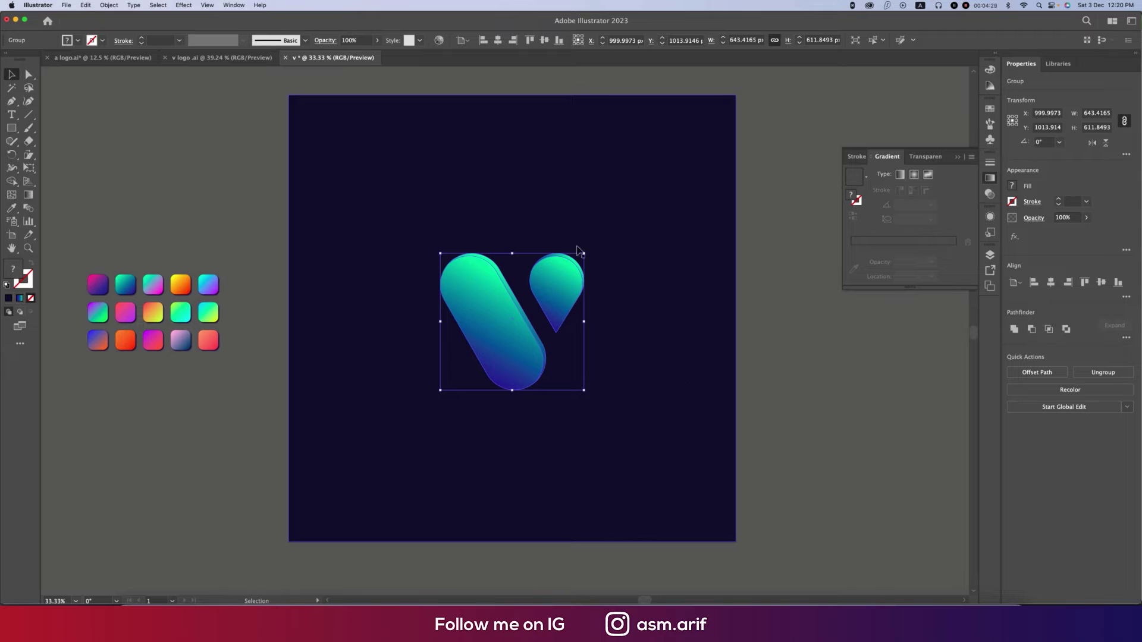
Step: Centre the grouped V mark horizontally and vertically on the artboard, then deselect it
{"action": "left_click", "coordinate": [498, 40]}
{"action": "left_click", "coordinate": [545, 40]}
{"action": "left_click", "coordinate": [804, 392]}
Step: Place a copy of the V mark, scaled down to about 119 x 113 px, in the lower-left corner of the background
{"action": "left_click_drag", "start_coordinate": [779, 410], "coordinate": [850, 388]}
{"action": "left_click", "coordinate": [559, 288]}
{"action": "left_click_drag", "start_coordinate": [615, 287], "coordinate": [515, 398], "text": "alt"}
{"action": "left_click_drag", "start_coordinate": [540, 357], "coordinate": [662, 486], "text": "shift"}
{"action": "left_click", "coordinate": [316, 466]}
{"action": "scroll", "coordinate": [405, 510], "scroll_direction": "up", "scroll_amount": 1}
{"action": "scroll", "coordinate": [279, 439], "scroll_direction": "down", "scroll_amount": 2}
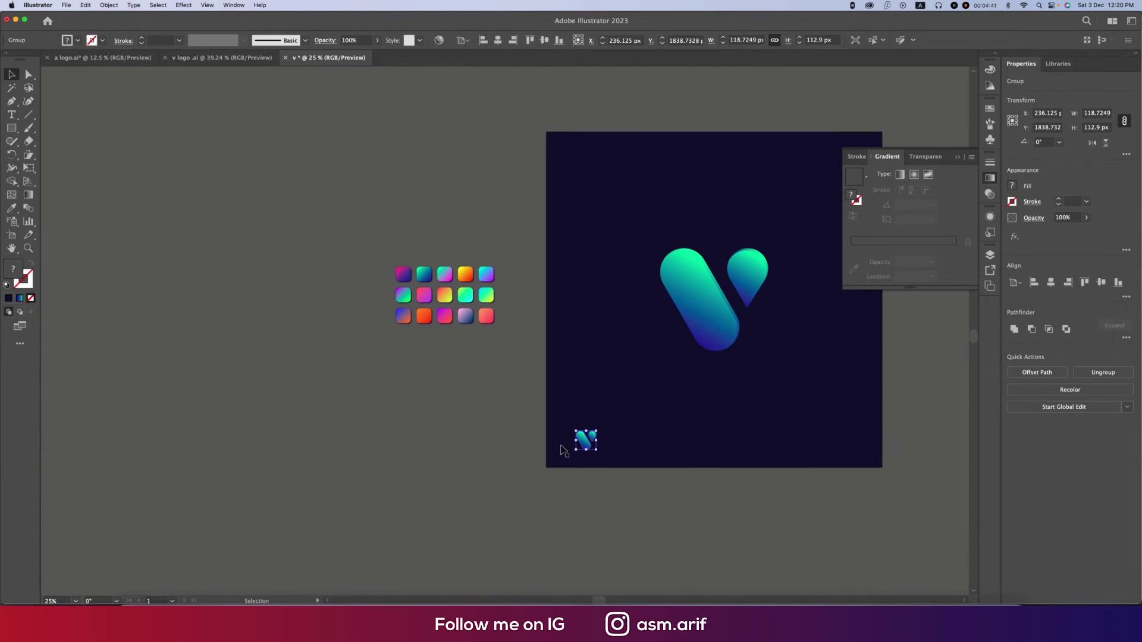
Step: Add a line of point text beside the small V mark, sized 60 pt and filled white
{"action": "left_click", "coordinate": [457, 414]}
{"action": "left_click_drag", "start_coordinate": [481, 399], "coordinate": [408, 375]}
{"action": "key", "text": "t"}
{"action": "scroll", "coordinate": [552, 415], "scroll_direction": "up", "scroll_amount": 2}
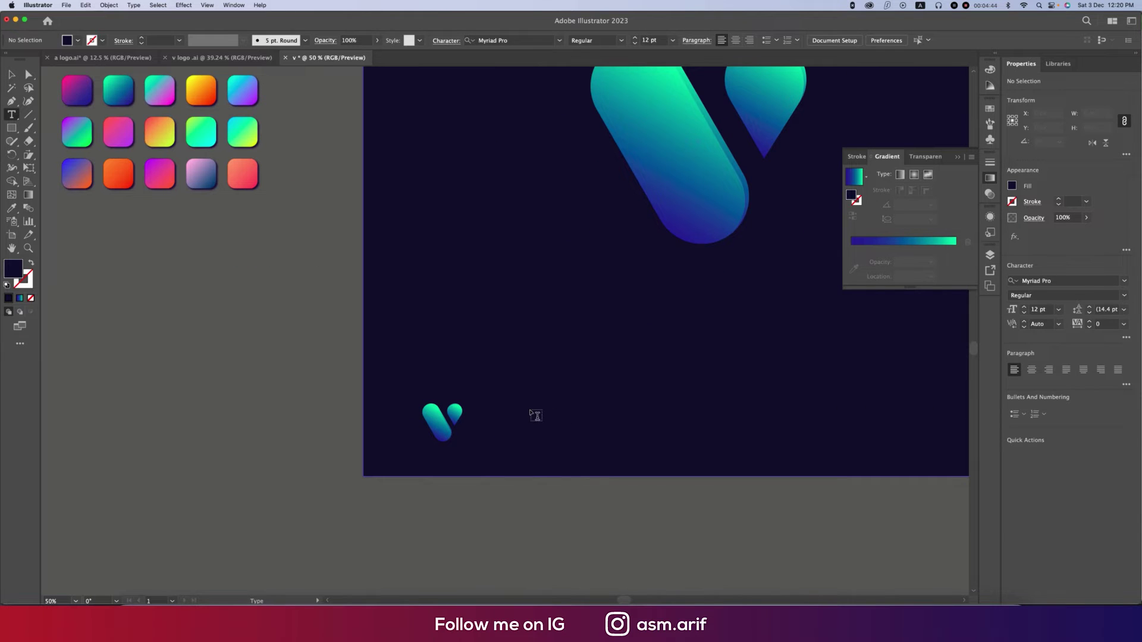
{"action": "left_click", "coordinate": [505, 410]}
{"action": "left_click", "coordinate": [590, 40]}
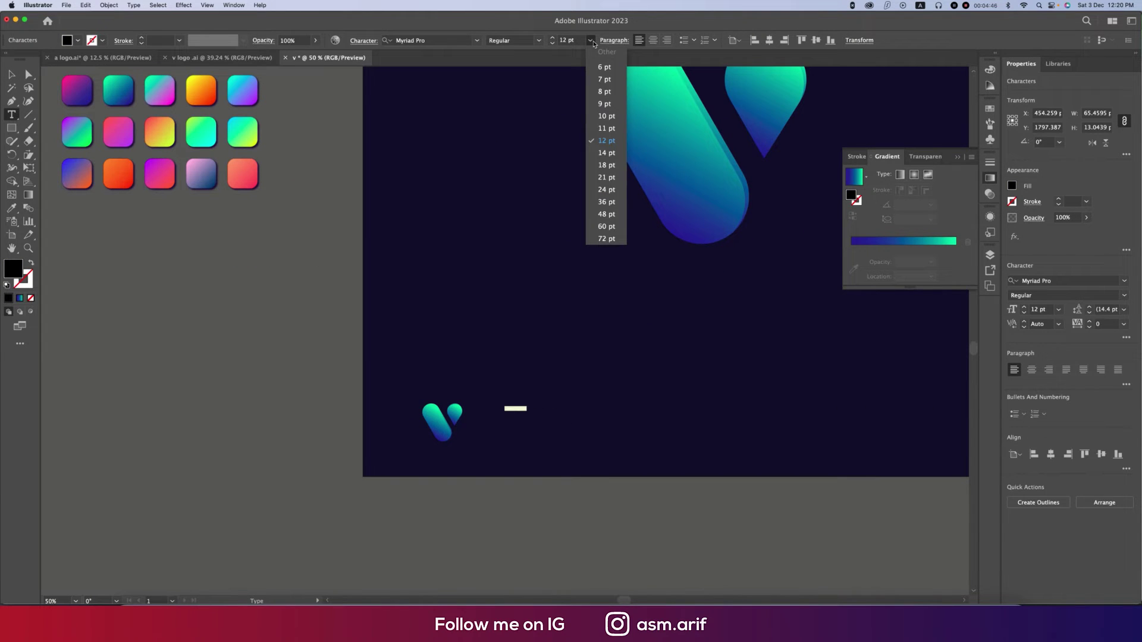
{"action": "left_click", "coordinate": [612, 233]}
{"action": "left_click", "coordinate": [77, 42]}
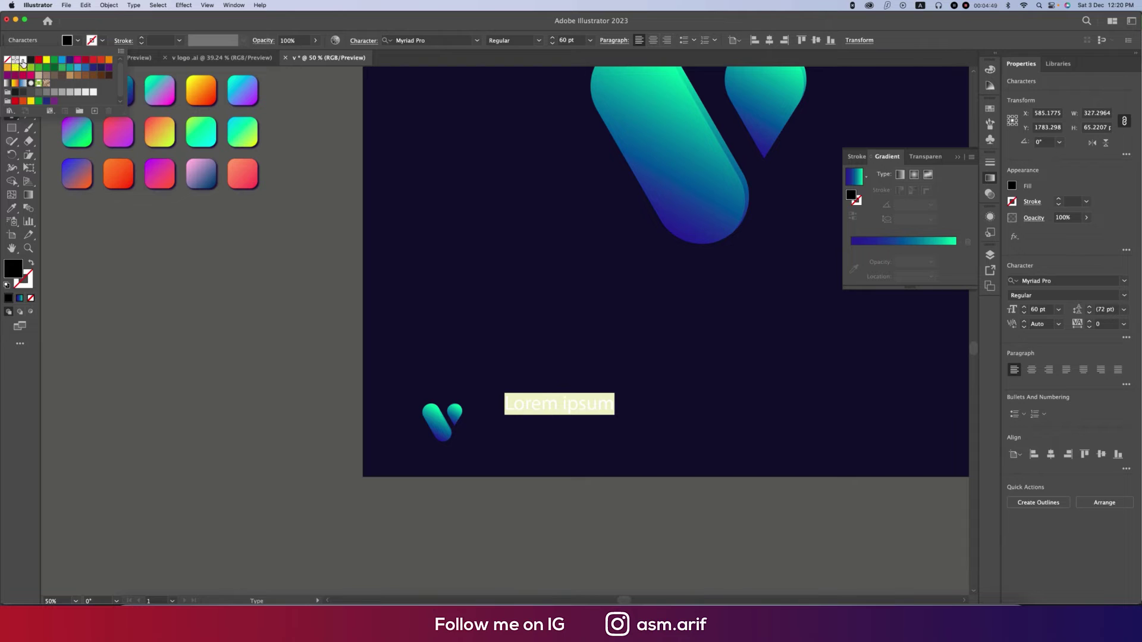
{"action": "left_click", "coordinate": [22, 61]}
Step: Set the text's font to Raleway Black Italic
{"action": "left_click", "coordinate": [441, 41]}
{"action": "type", "text": "Ra"}
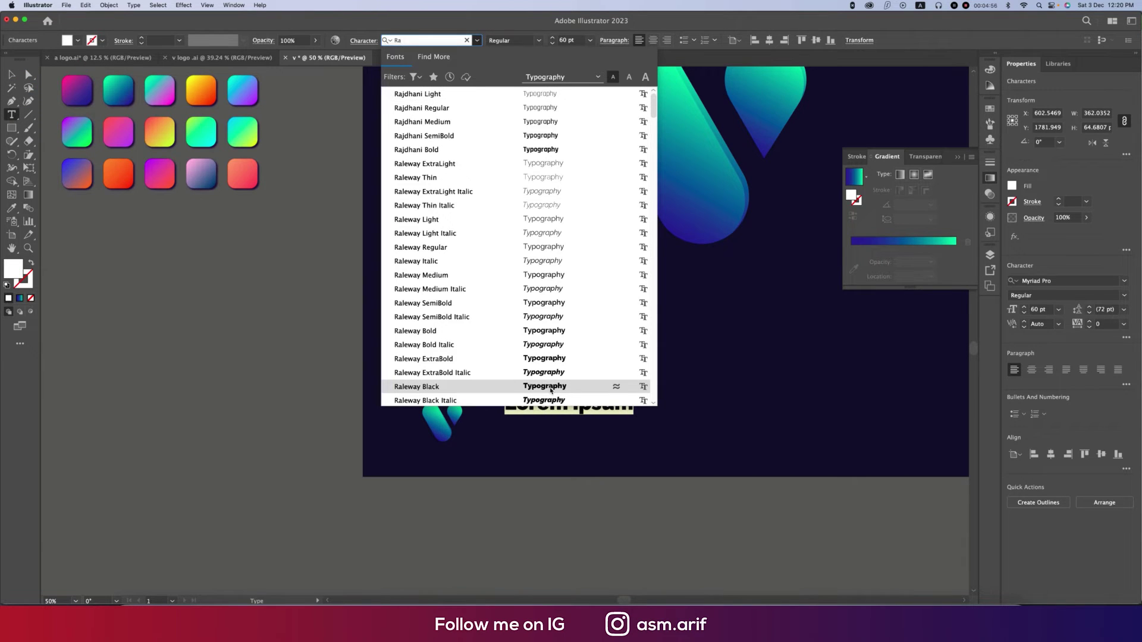
{"action": "scroll", "coordinate": [551, 390], "scroll_direction": "down", "scroll_amount": 3}
{"action": "left_click", "coordinate": [565, 372]}
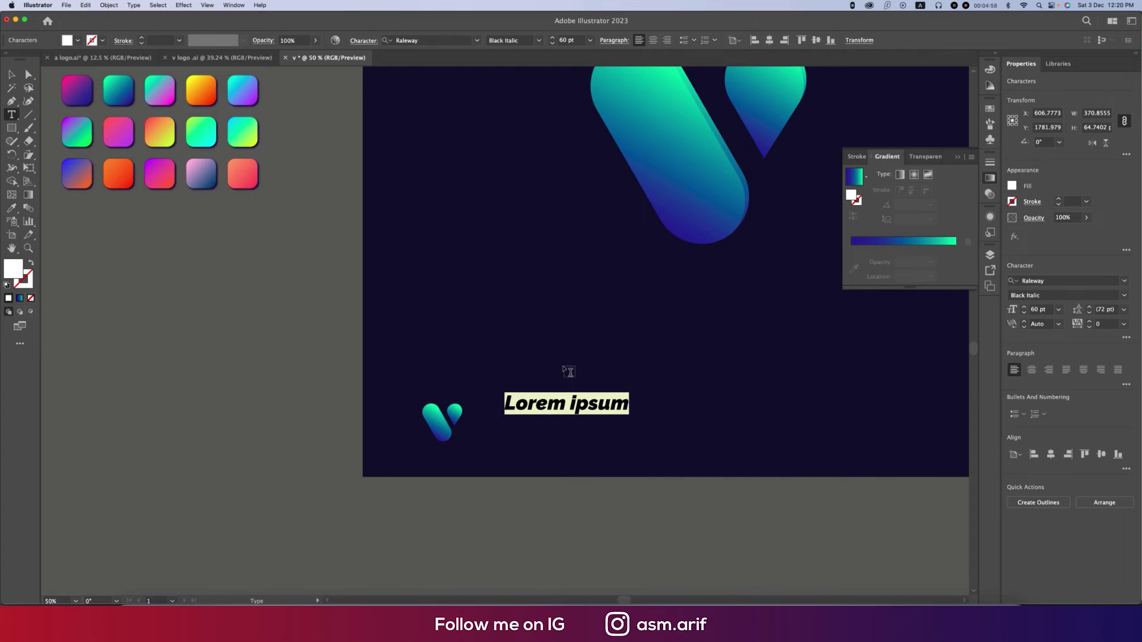
Step: Move the text next to the small V mark and reword it as "visionface"
{"action": "left_click", "coordinate": [11, 74]}
{"action": "left_click_drag", "start_coordinate": [533, 413], "coordinate": [504, 437]}
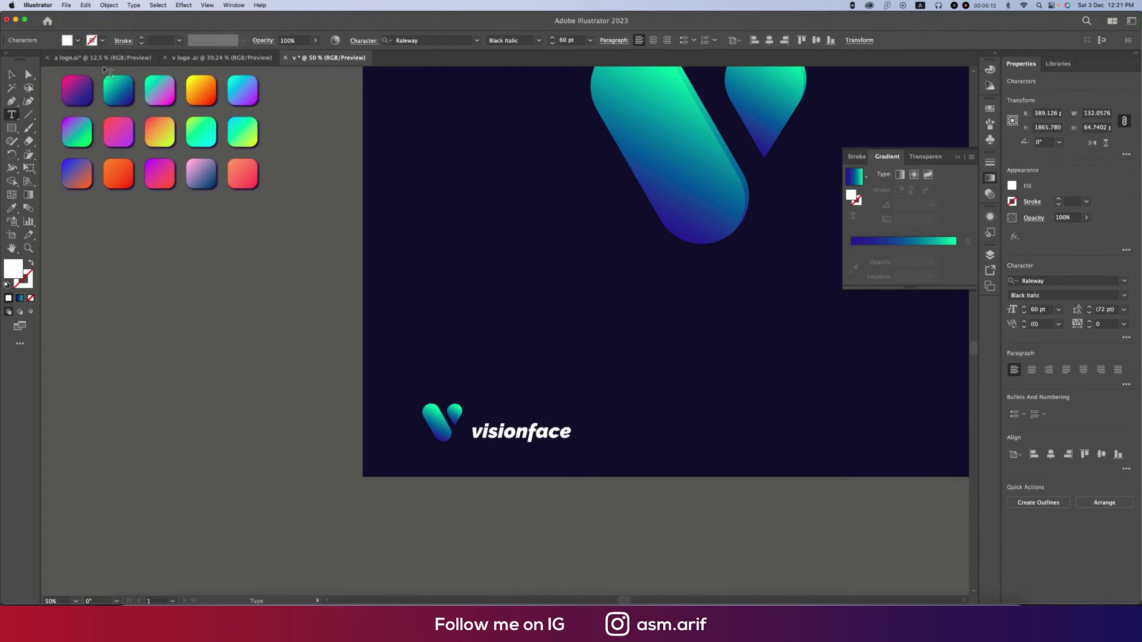
{"action": "left_click", "coordinate": [13, 76]}
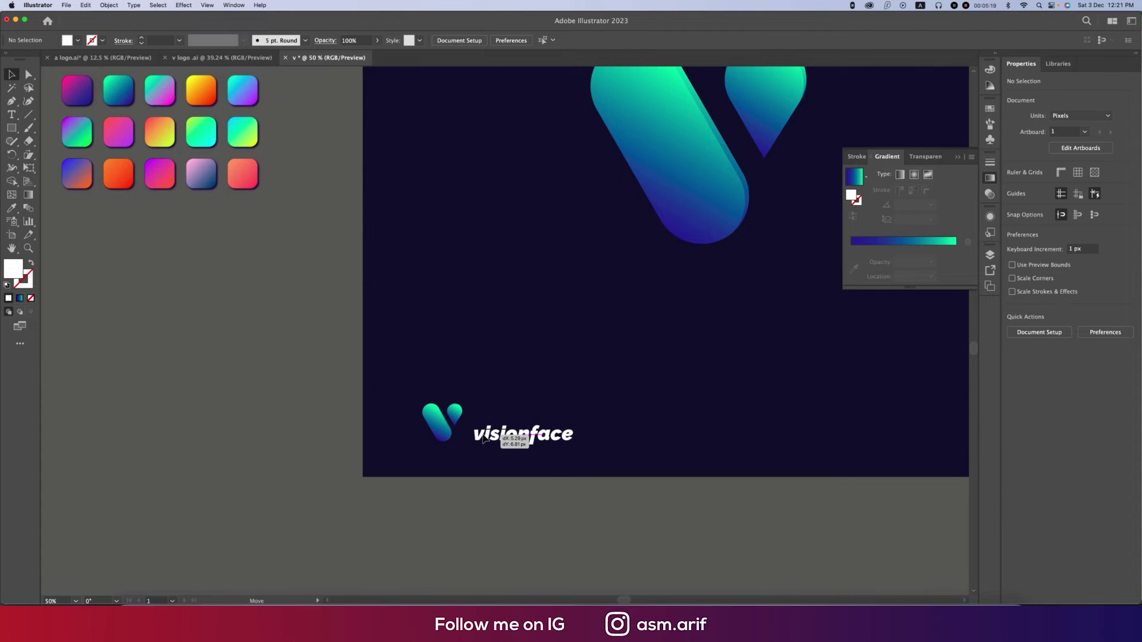
Step: Convert the visionface text to outlines and place a horizontal ruler guide along the bottom of the small V mark
{"action": "scroll", "coordinate": [481, 437], "scroll_direction": "up", "scroll_amount": 4}
{"action": "left_click", "coordinate": [593, 427]}
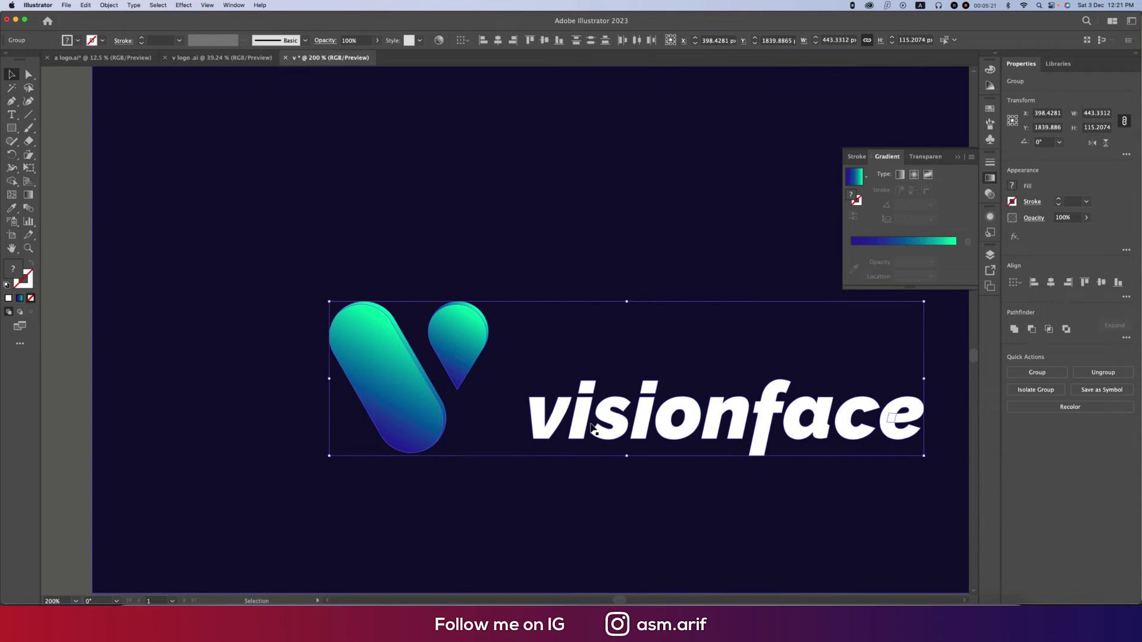
{"action": "key", "text": "a"}
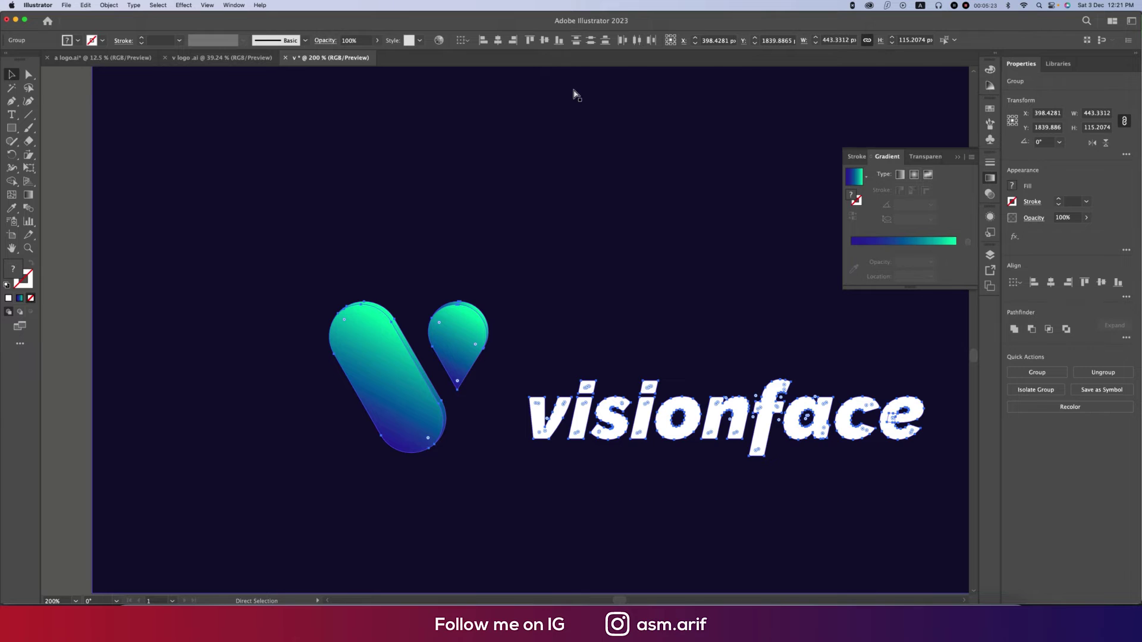
{"action": "key", "text": "super+r"}
{"action": "left_click_drag", "start_coordinate": [566, 71], "coordinate": [557, 452]}
Step: Enlarge the visionface wordmark to about 320 px wide and align its baseline with the ruler guide under the small V mark
{"action": "left_click_drag", "start_coordinate": [738, 426], "coordinate": [737, 440]}
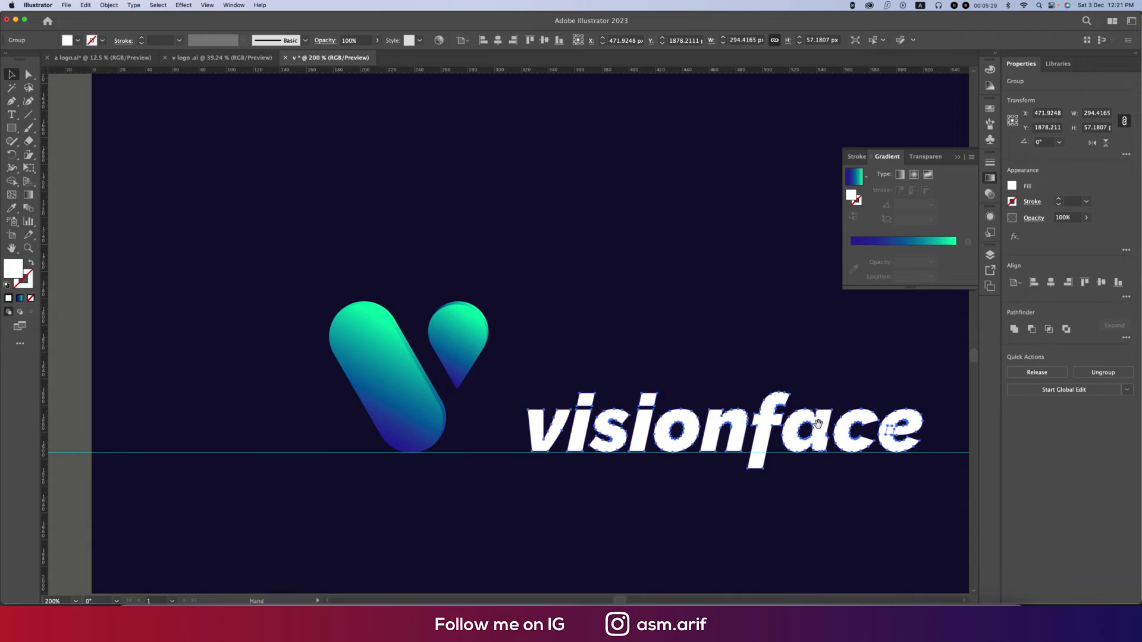
{"action": "left_click_drag", "start_coordinate": [862, 418], "coordinate": [609, 425]}
{"action": "scroll", "coordinate": [474, 406], "scroll_direction": "up", "scroll_amount": 5}
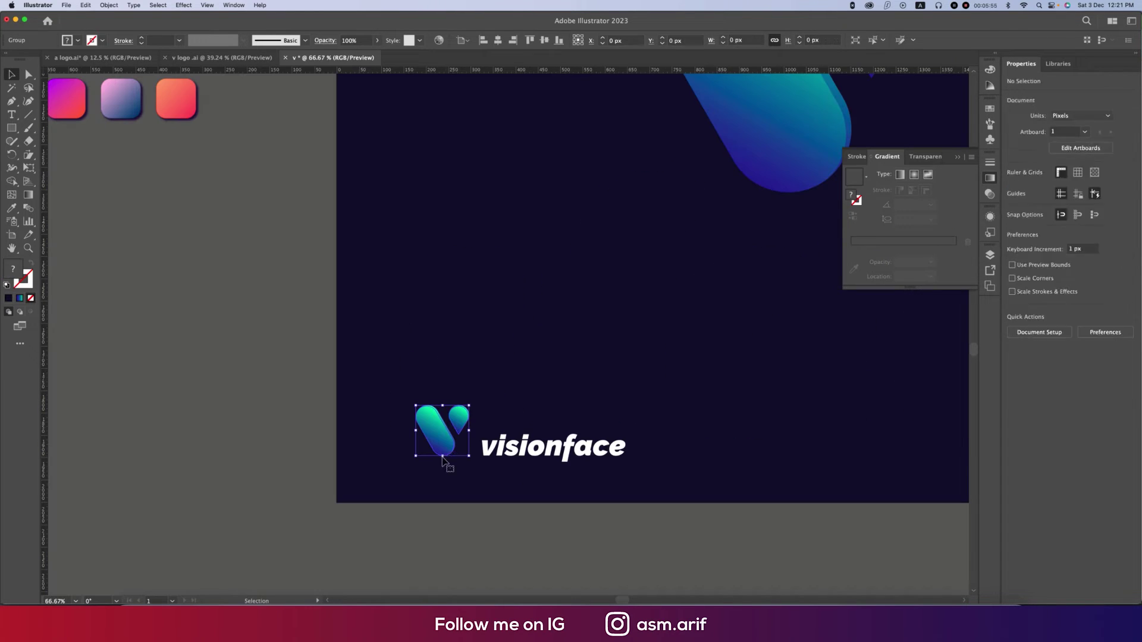
{"action": "left_click_drag", "start_coordinate": [442, 456], "coordinate": [444, 474]}
{"action": "left_click", "coordinate": [553, 525]}
{"action": "scroll", "coordinate": [554, 526], "scroll_direction": "down", "scroll_amount": 2}
{"action": "left_click_drag", "start_coordinate": [649, 544], "coordinate": [553, 515]}
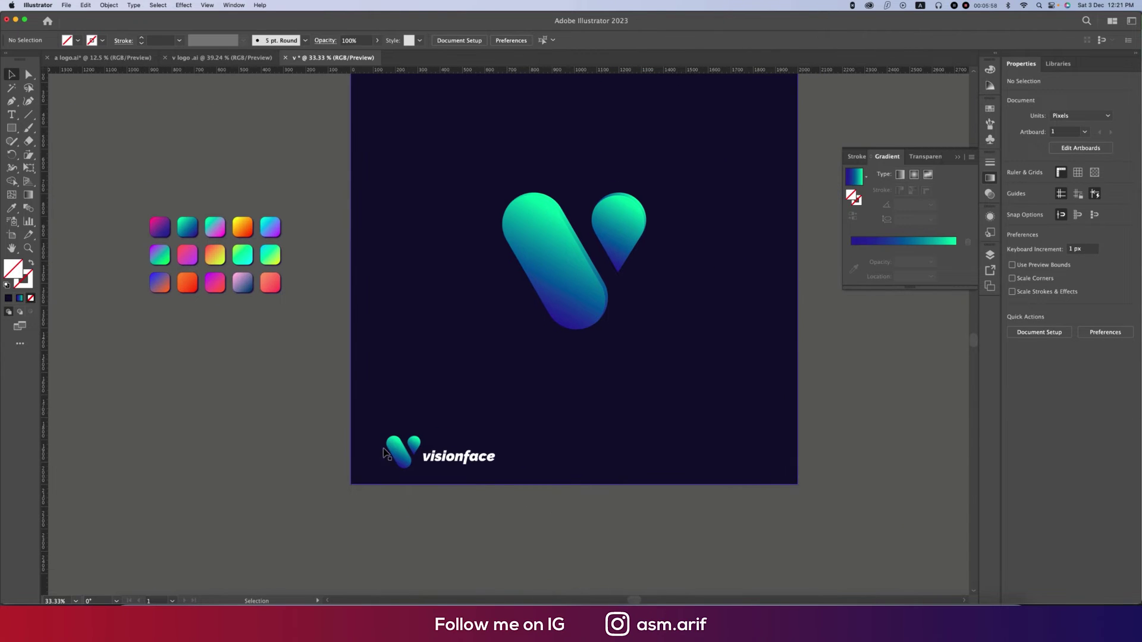
Step: Group the small V mark with the visionface wordmark and scale the group down near the artboard's lower-left corner
{"action": "left_click_drag", "start_coordinate": [411, 453], "coordinate": [468, 459]}
{"action": "left_click", "coordinate": [588, 471], "text": "shift"}
{"action": "key", "text": "super+g"}
{"action": "left_click", "coordinate": [530, 508]}
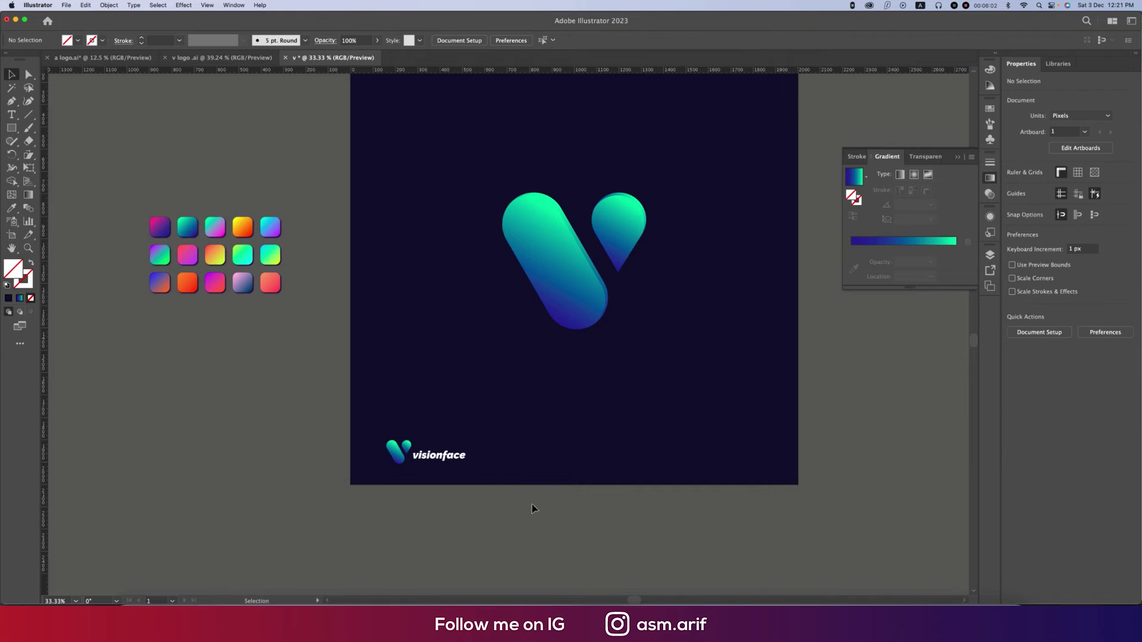
Step: Duplicate the 2000 x 2000 px artboard with its artwork, placing the copy to the right of the original
{"action": "scroll", "coordinate": [573, 512], "scroll_direction": "down", "scroll_amount": 1}
{"action": "left_click", "coordinate": [593, 305]}
{"action": "left_click_drag", "start_coordinate": [688, 315], "coordinate": [459, 310]}
{"action": "left_click", "coordinate": [586, 344]}
{"action": "scroll", "coordinate": [586, 343], "scroll_direction": "down", "scroll_amount": 1}
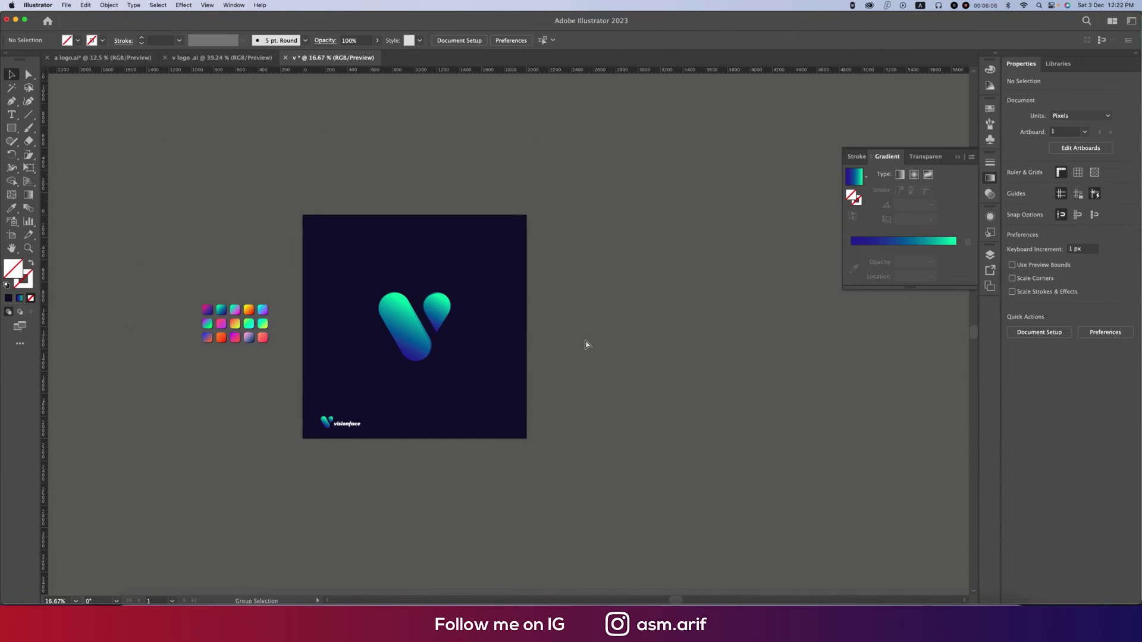
{"action": "left_click_drag", "start_coordinate": [589, 346], "coordinate": [571, 333]}
{"action": "scroll", "coordinate": [572, 333], "scroll_direction": "right", "scroll_amount": 2}
{"action": "left_click", "coordinate": [11, 235]}
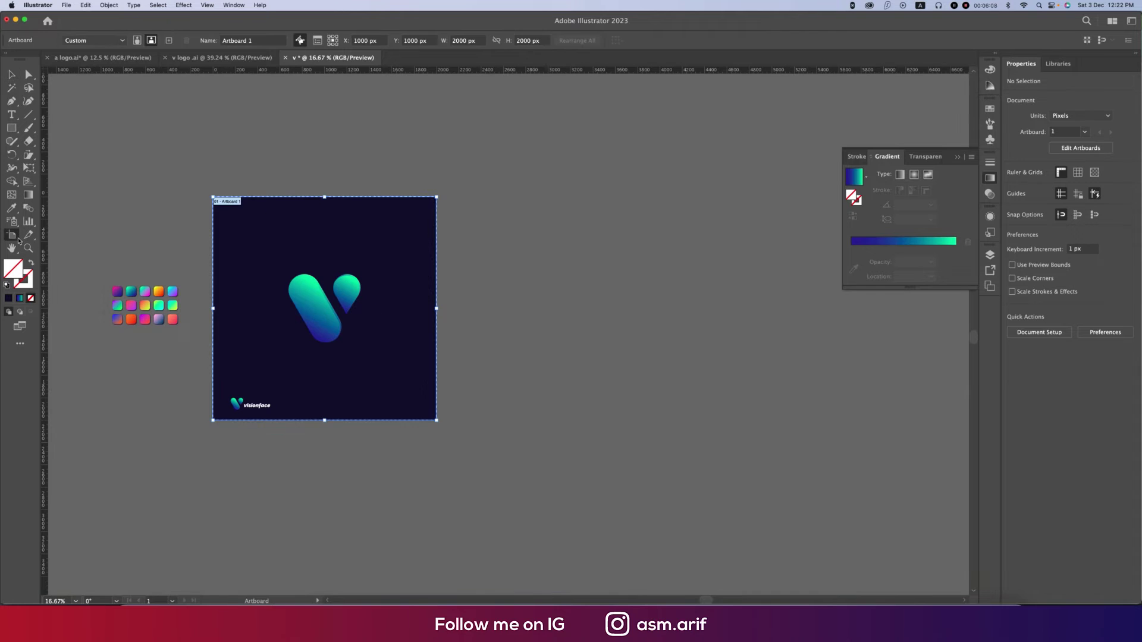
{"action": "left_click_drag", "start_coordinate": [299, 359], "coordinate": [572, 378]}
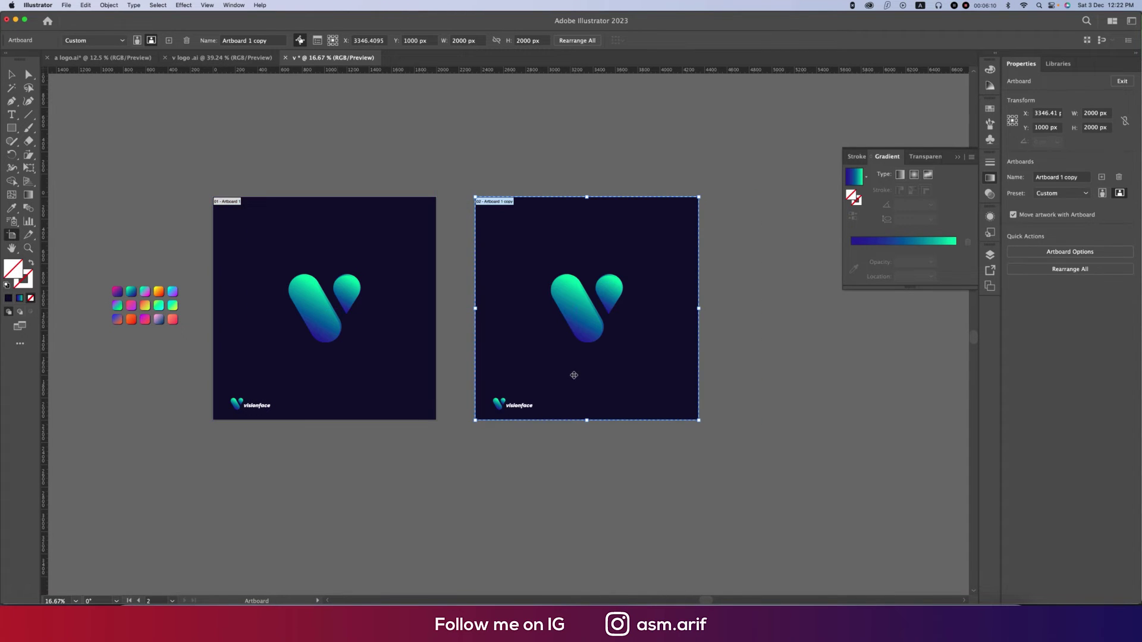
Step: Ungroup the large V on the copied artboard and select the front shape of its slanted stroke
{"action": "key", "text": "v"}
{"action": "left_click", "coordinate": [577, 304]}
{"action": "right_click", "coordinate": [576, 305]}
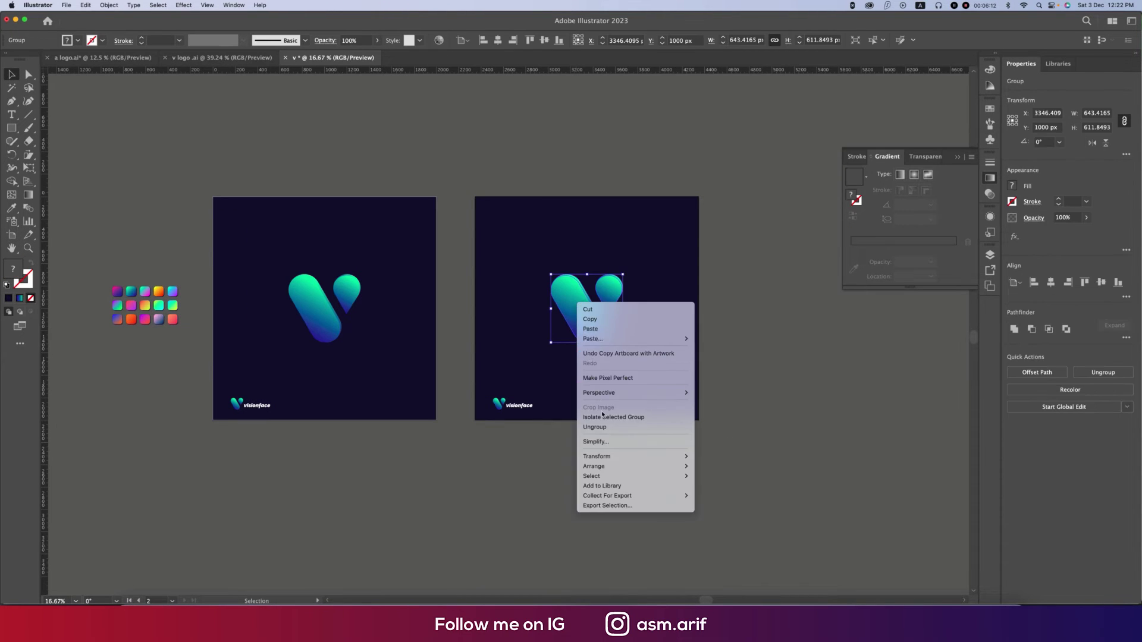
{"action": "left_click", "coordinate": [624, 426]}
{"action": "left_click", "coordinate": [670, 369]}
{"action": "left_click", "coordinate": [574, 322]}
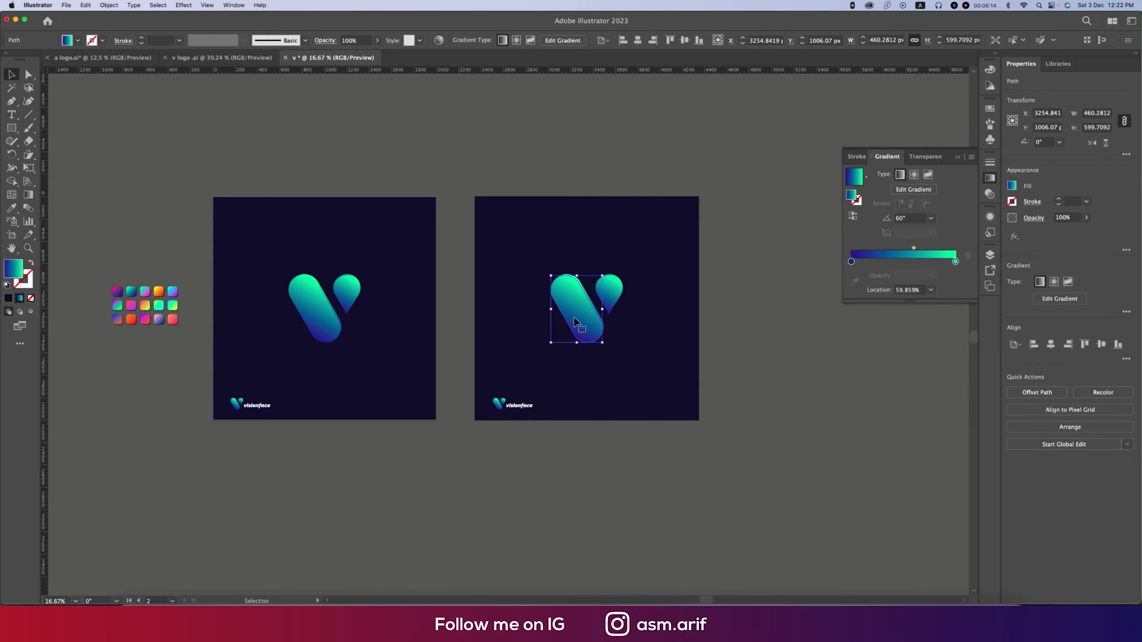
Step: Fill the front shape of the slanted stroke with the pink-to-orange gradient sampled from the last swatch of the palette
{"action": "right_click", "coordinate": [575, 321]}
{"action": "key", "text": "Escape"}
{"action": "key", "text": "i"}
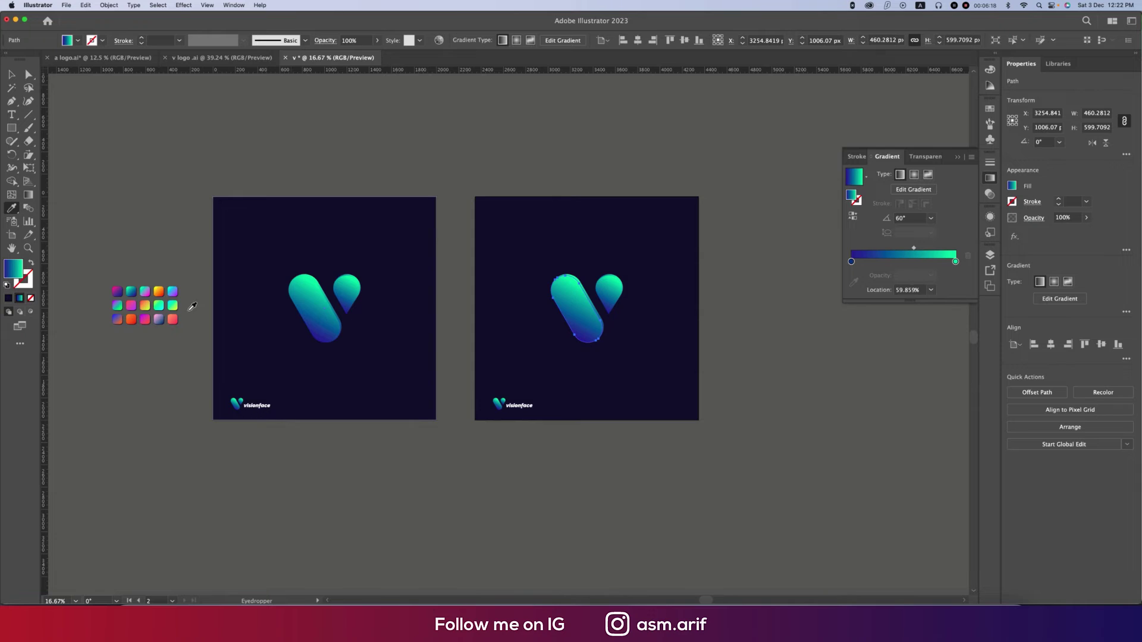
{"action": "left_click", "coordinate": [172, 318]}
{"action": "left_click", "coordinate": [13, 76]}
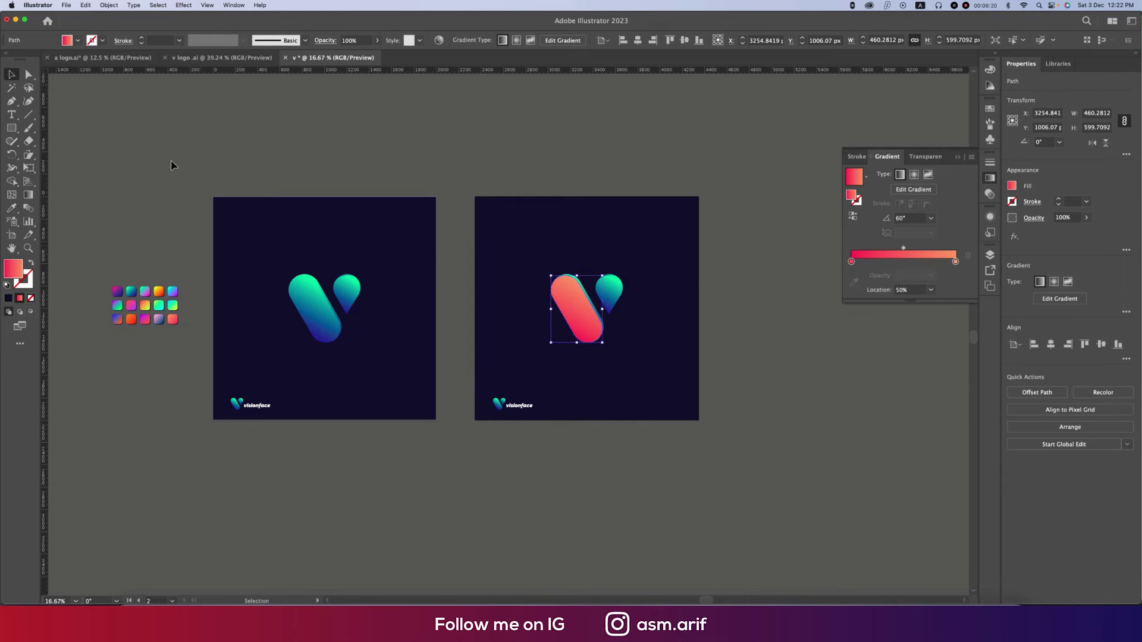
Step: Isolate the slanted stroke's back shape, fill it with the same pink-to-orange swatch gradient and reverse the gradient direction
{"action": "left_click", "coordinate": [173, 160]}
{"action": "scroll", "coordinate": [548, 300], "scroll_direction": "up", "scroll_amount": 5}
{"action": "left_click", "coordinate": [516, 322]}
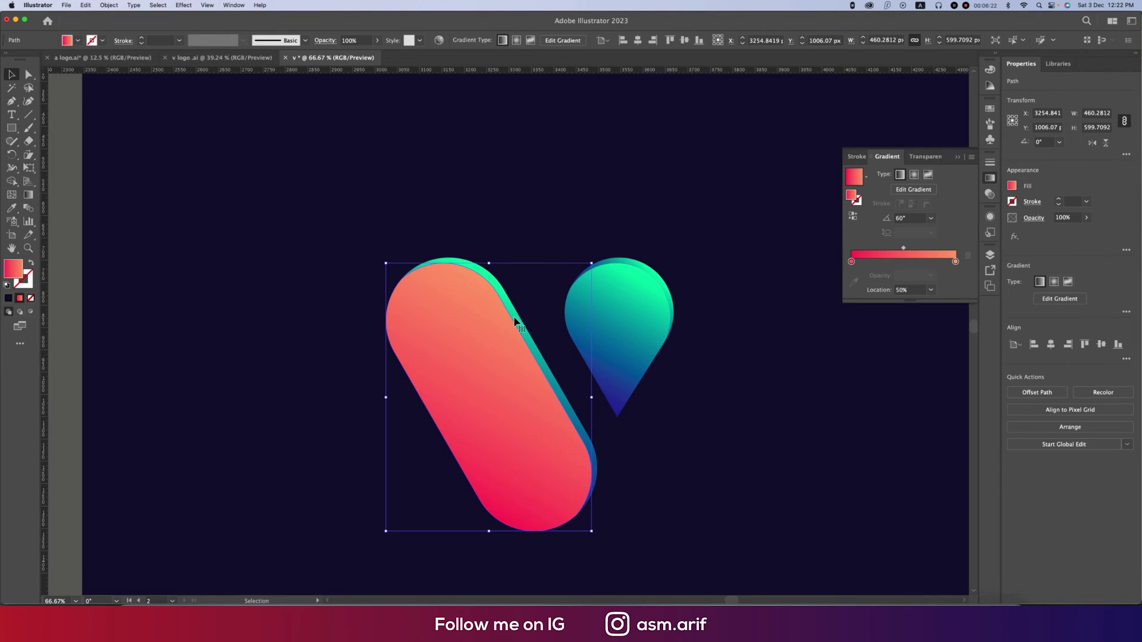
{"action": "key", "text": "i"}
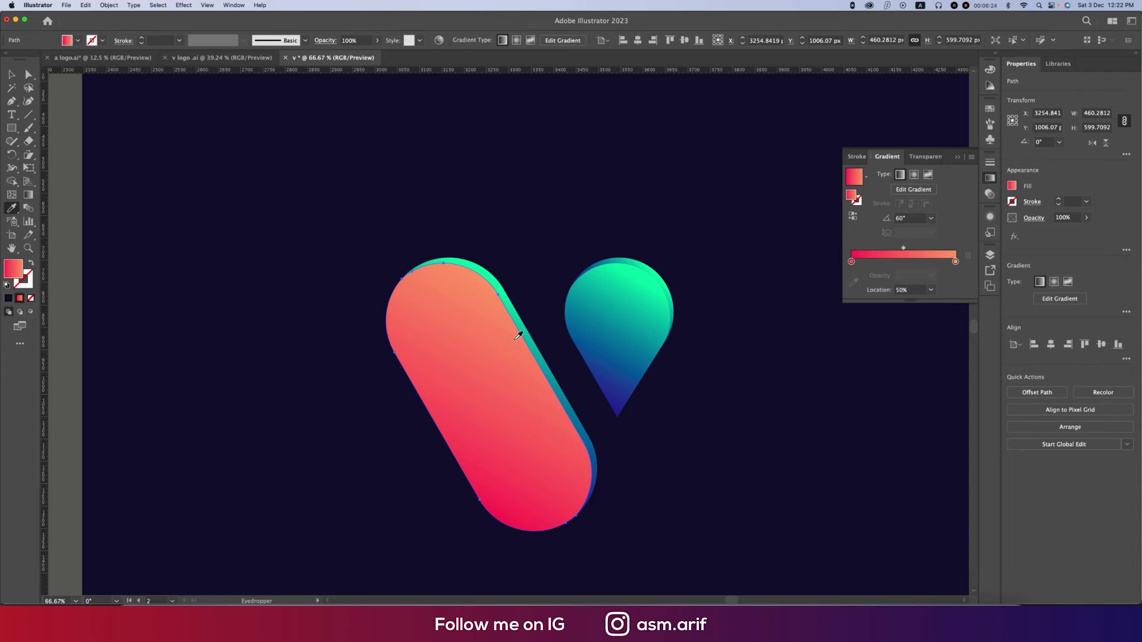
{"action": "key", "text": "v"}
{"action": "left_click", "coordinate": [530, 254]}
{"action": "double_click", "coordinate": [512, 310]}
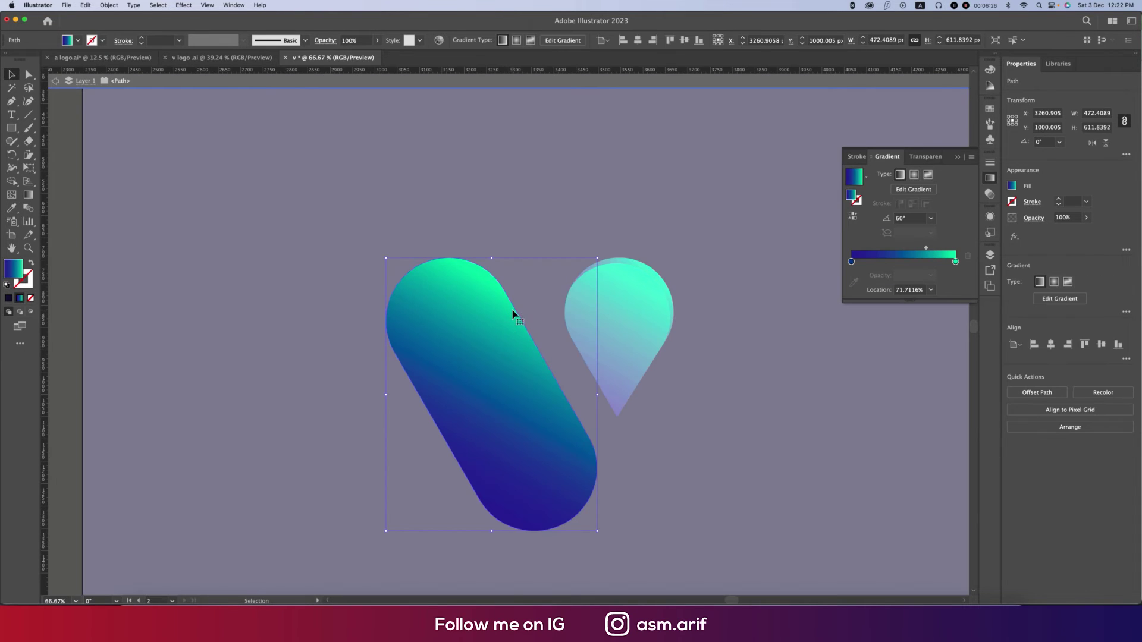
{"action": "scroll", "coordinate": [492, 330], "scroll_direction": "down", "scroll_amount": 5}
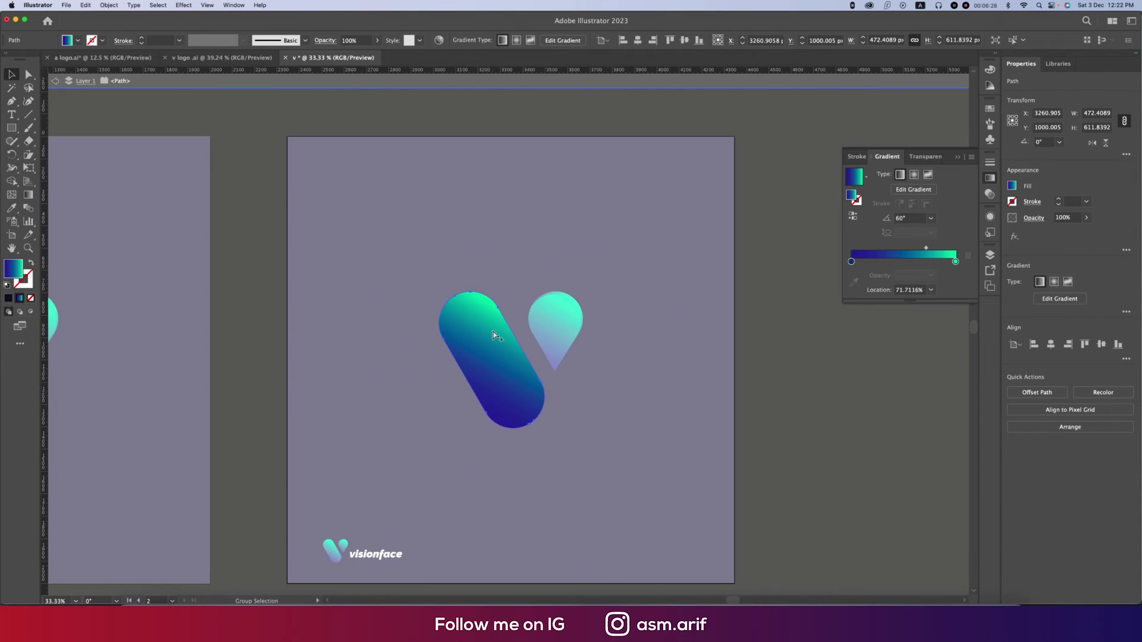
{"action": "key", "text": "i"}
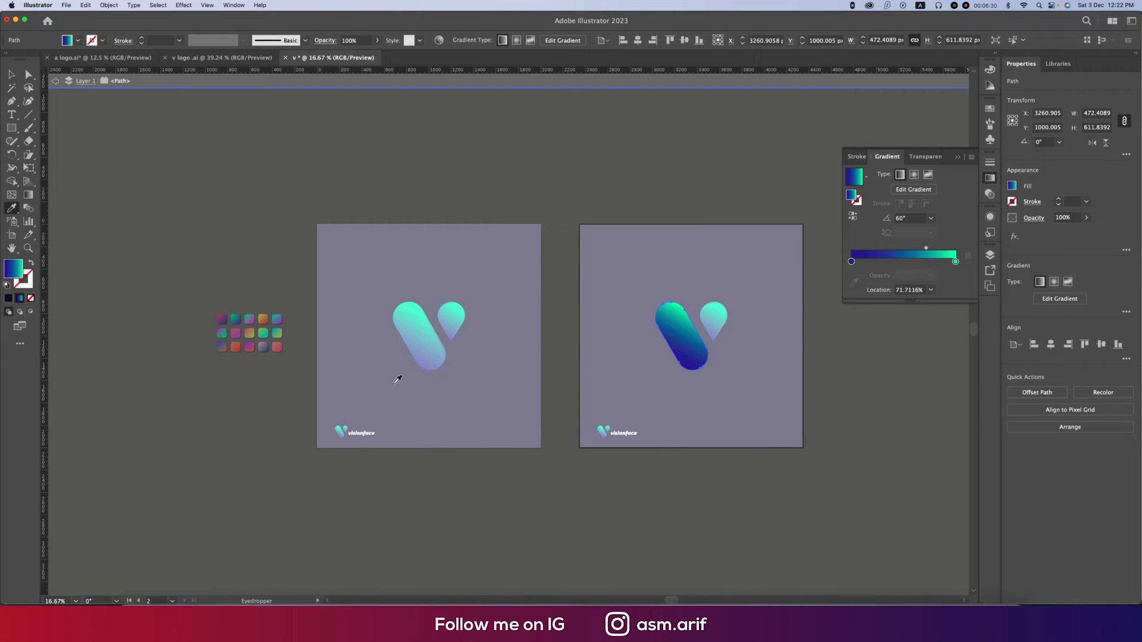
{"action": "left_click", "coordinate": [282, 346]}
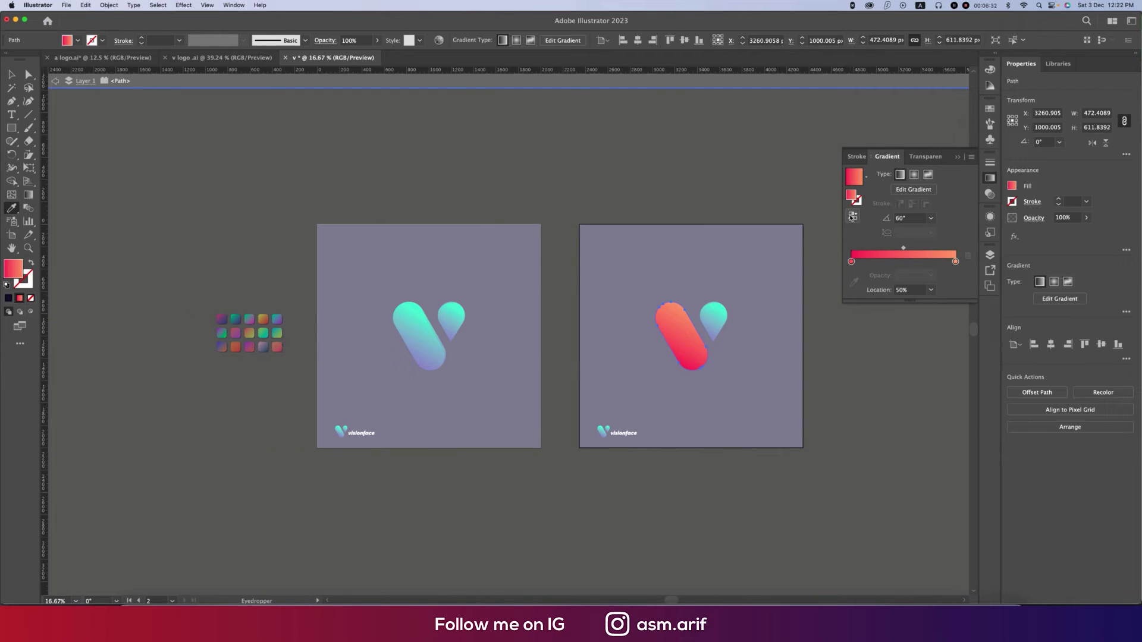
{"action": "left_click", "coordinate": [853, 217]}
{"action": "left_click", "coordinate": [12, 75]}
{"action": "double_click", "coordinate": [129, 169]}
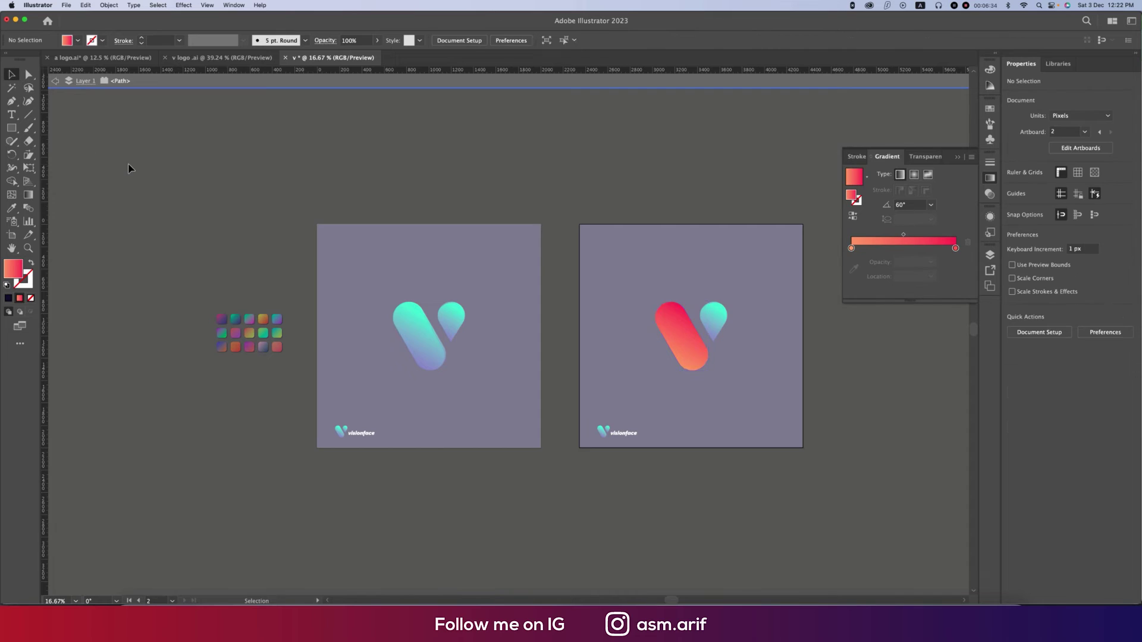
Step: Isolate the small logo group on the second artboard and select its V mark
{"action": "scroll", "coordinate": [803, 337], "scroll_direction": "up", "scroll_amount": 4}
{"action": "scroll", "coordinate": [607, 340], "scroll_direction": "down", "scroll_amount": 3}
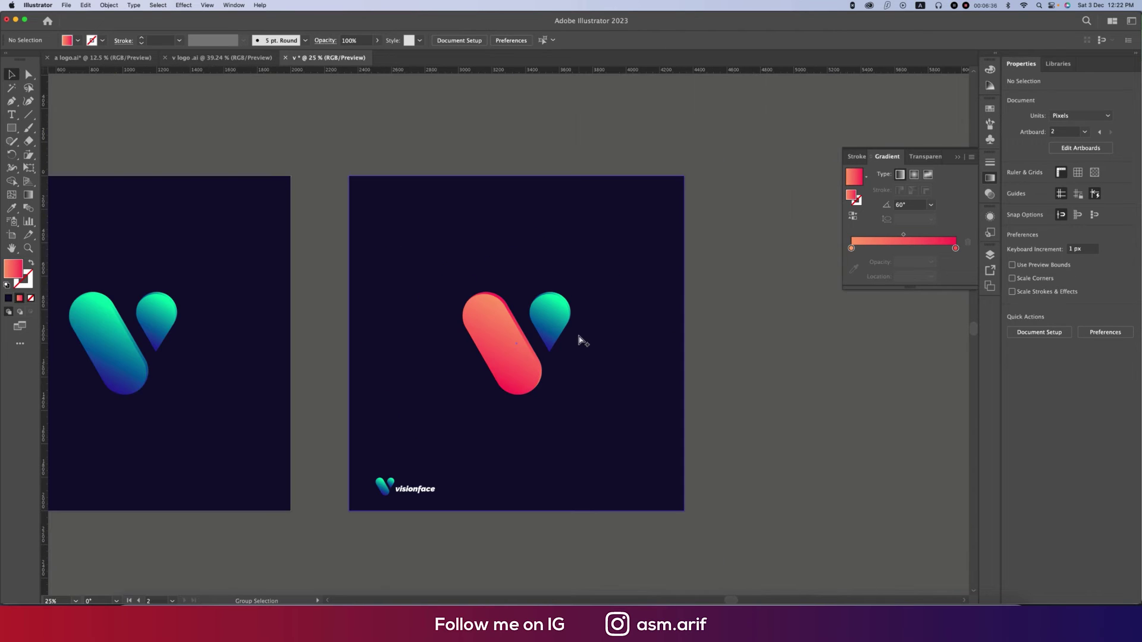
{"action": "scroll", "coordinate": [601, 322], "scroll_direction": "left", "scroll_amount": 3}
{"action": "scroll", "coordinate": [485, 410], "scroll_direction": "up", "scroll_amount": 2}
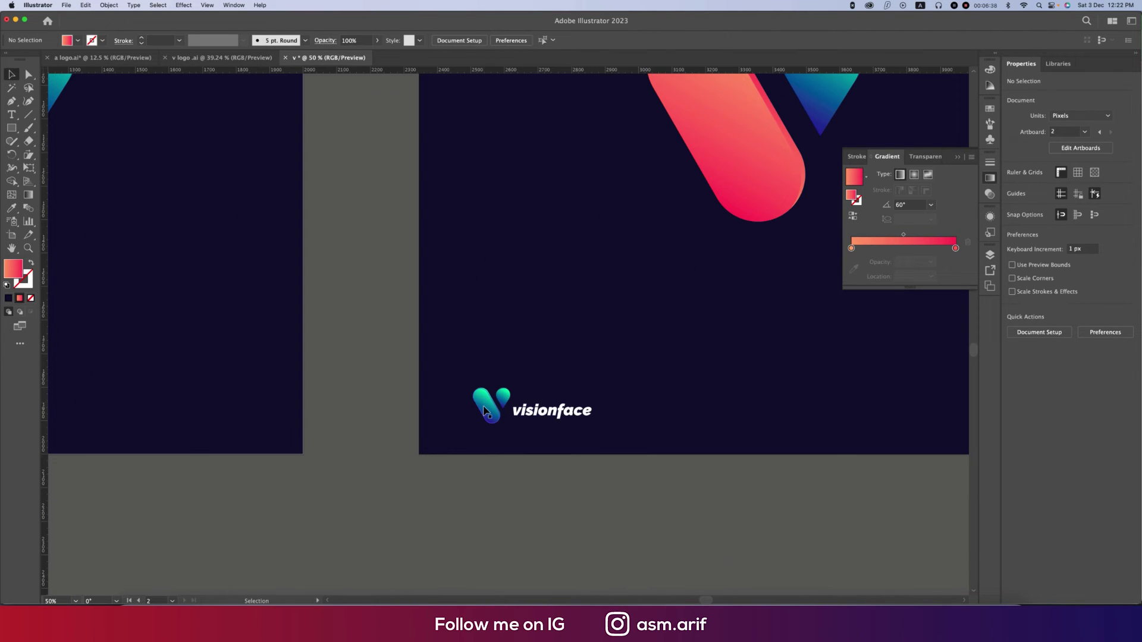
{"action": "double_click", "coordinate": [489, 410]}
{"action": "scroll", "coordinate": [478, 410], "scroll_direction": "up", "scroll_amount": 3}
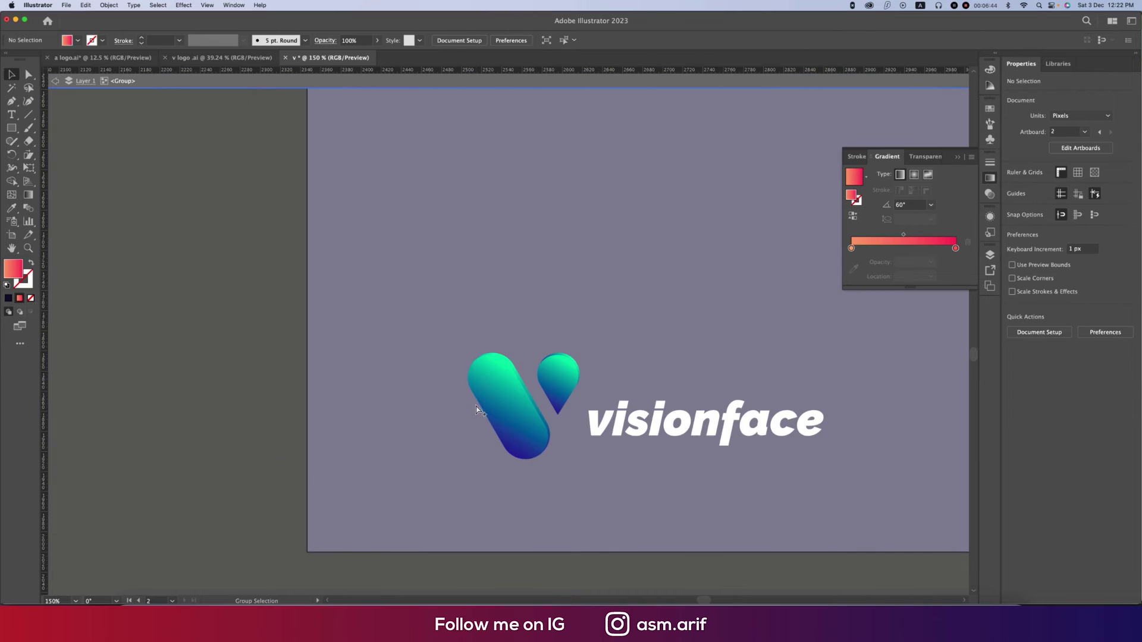
{"action": "left_click", "coordinate": [498, 430]}
{"action": "scroll", "coordinate": [498, 435], "scroll_direction": "down", "scroll_amount": 3}
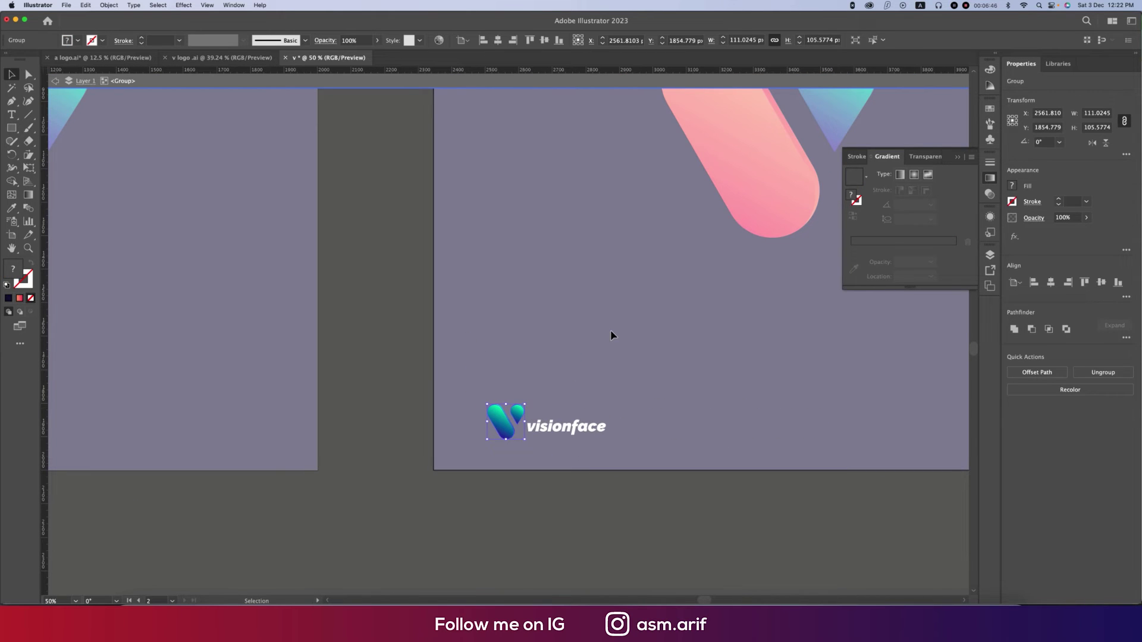
Step: Try filling the entire small V mark with the large stroke's pink-to-orange gradient, and undo it
{"action": "key", "text": "i"}
{"action": "left_click", "coordinate": [762, 189]}
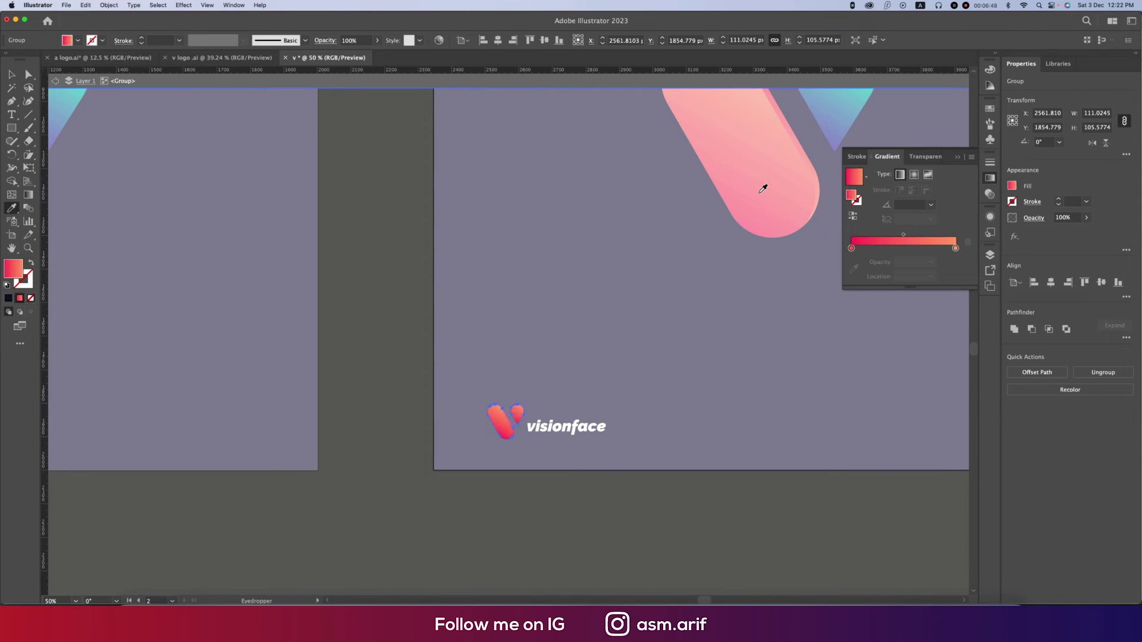
{"action": "key", "text": "z"}
{"action": "key", "text": "super+z"}
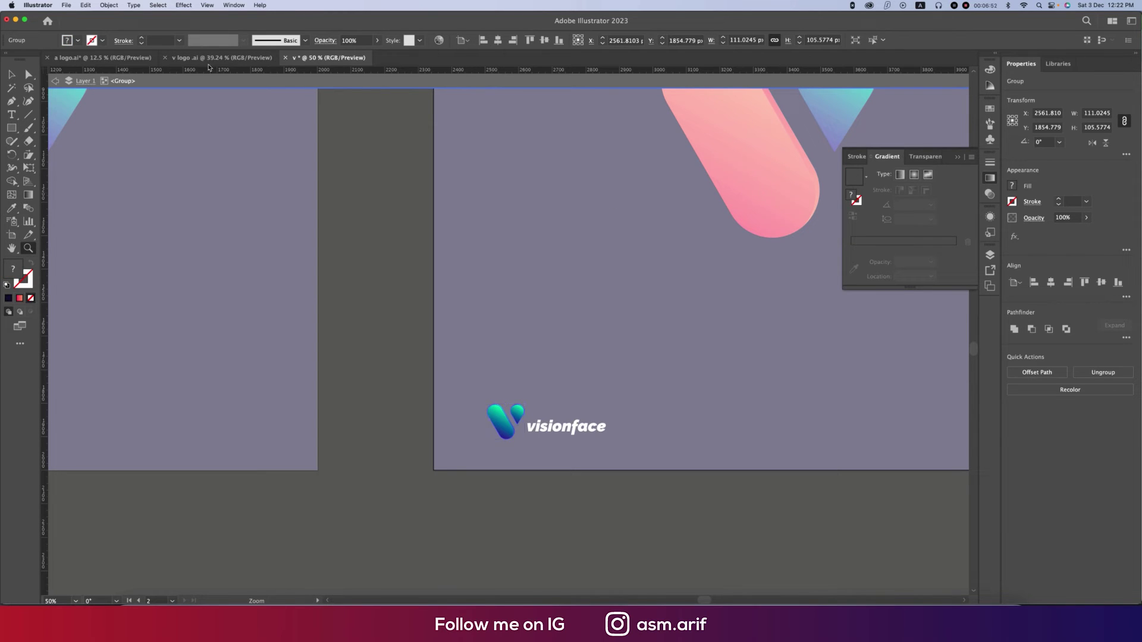
{"action": "left_click", "coordinate": [108, 6]}
{"action": "mouse_move", "coordinate": [140, 365]}
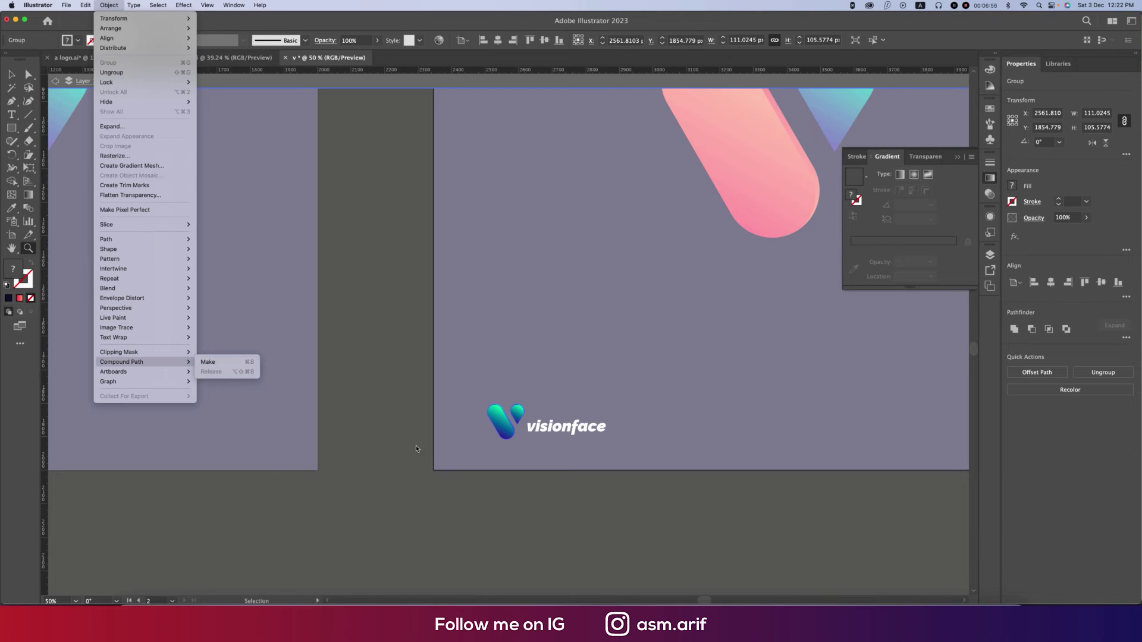
{"action": "left_click", "coordinate": [316, 244]}
Step: Ungroup the small V mark and fill its slanted stroke shapes with the pink-to-orange gradient sampled from the large V
{"action": "left_click", "coordinate": [13, 76]}
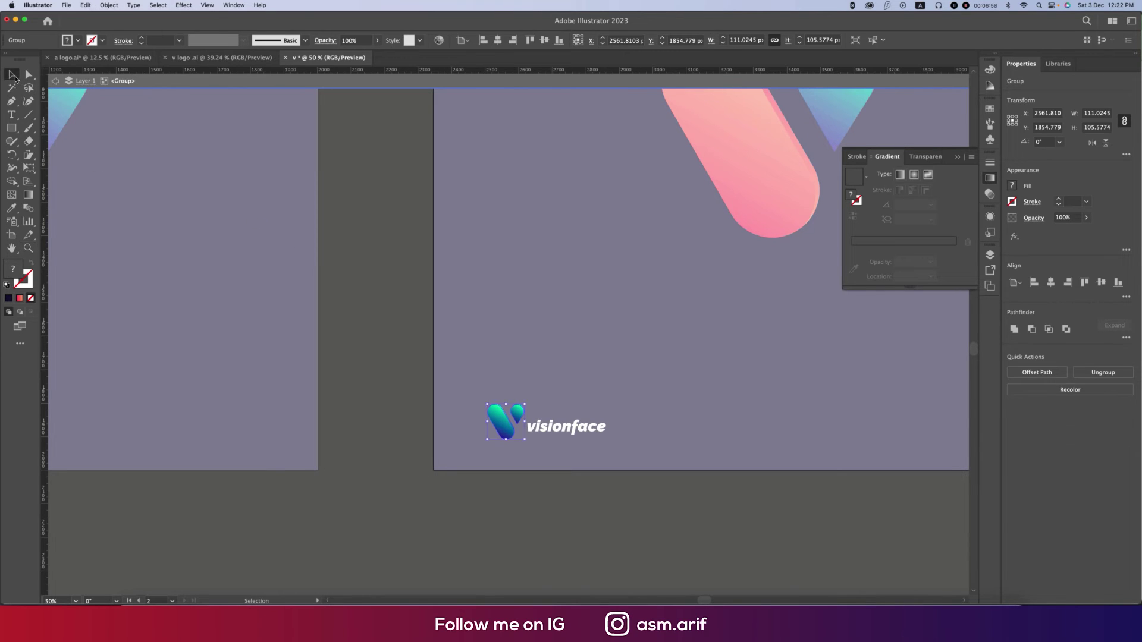
{"action": "right_click", "coordinate": [510, 416]}
{"action": "left_click", "coordinate": [548, 516]}
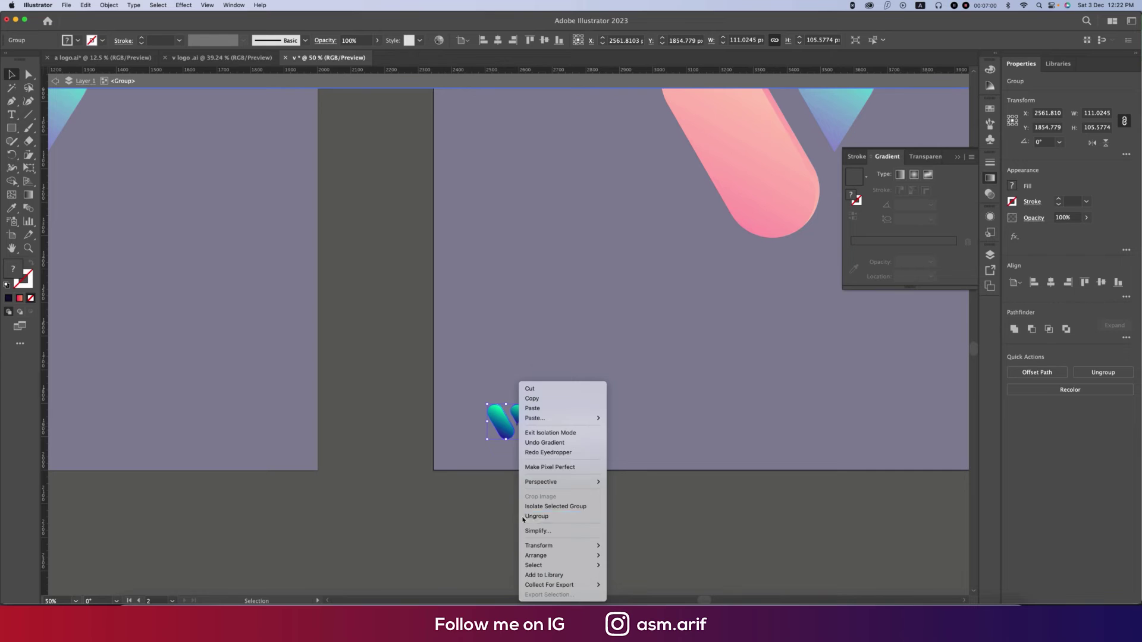
{"action": "left_click", "coordinate": [504, 426]}
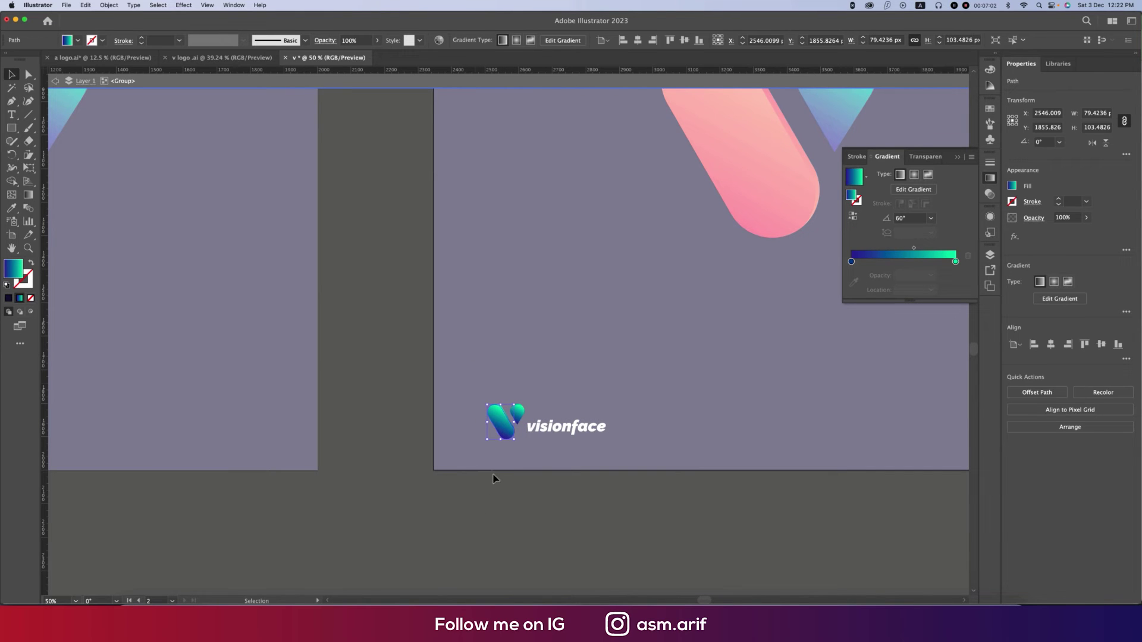
{"action": "key", "text": "i"}
{"action": "left_click", "coordinate": [755, 182]}
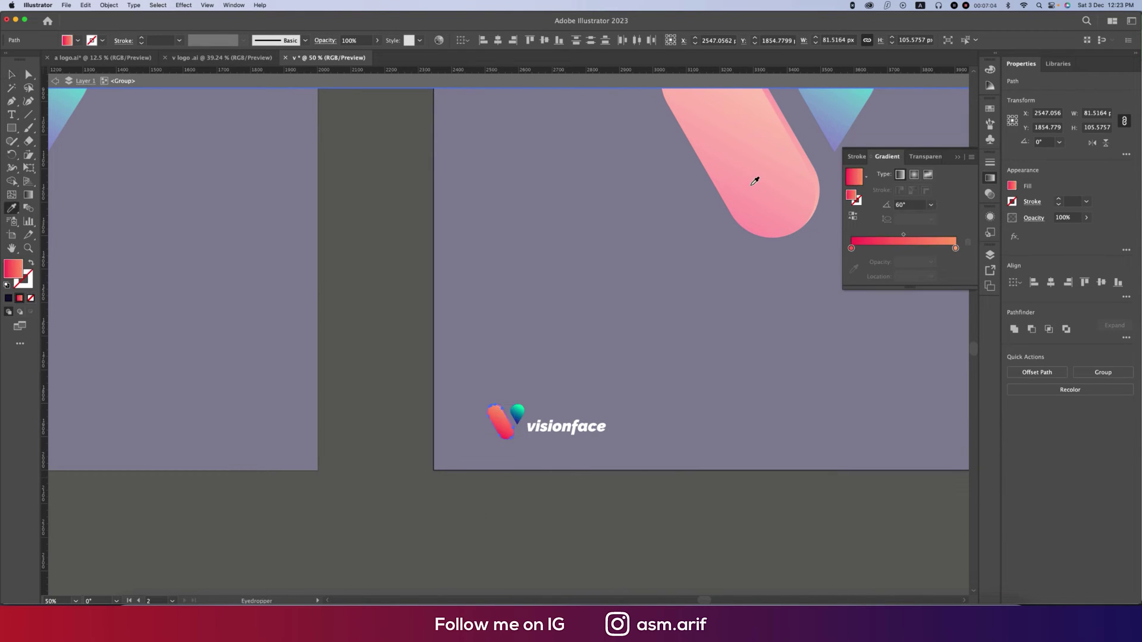
Step: Isolate the back shape of the small V's slanted stroke and reverse its pink-to-orange gradient
{"action": "left_click", "coordinate": [348, 400]}
{"action": "scroll", "coordinate": [517, 404], "scroll_direction": "up", "scroll_amount": 5}
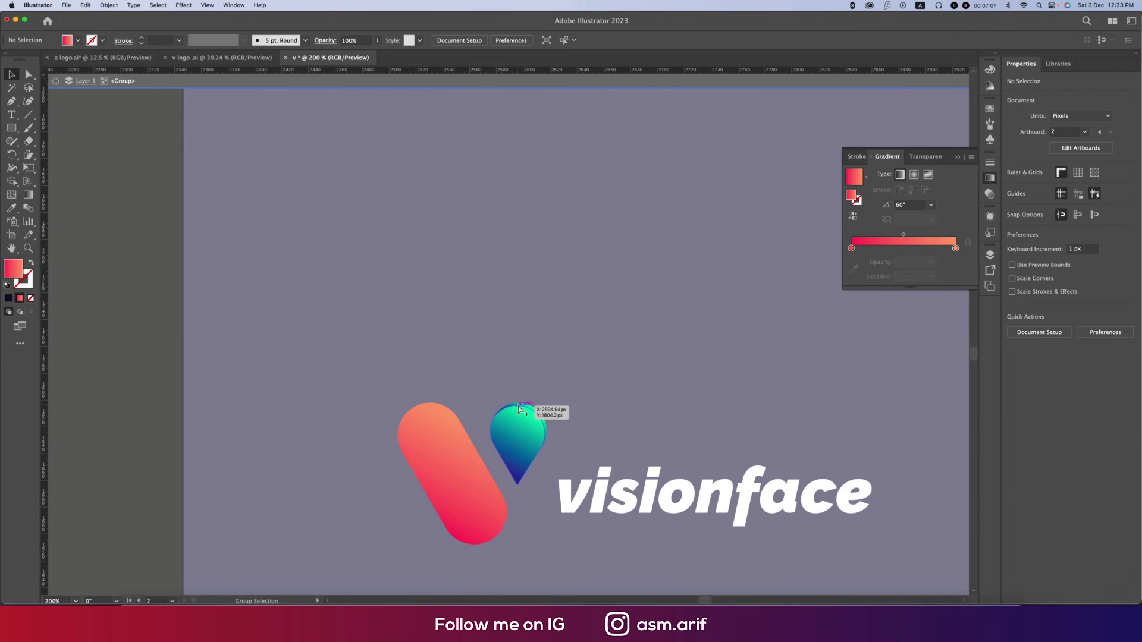
{"action": "left_click", "coordinate": [476, 455]}
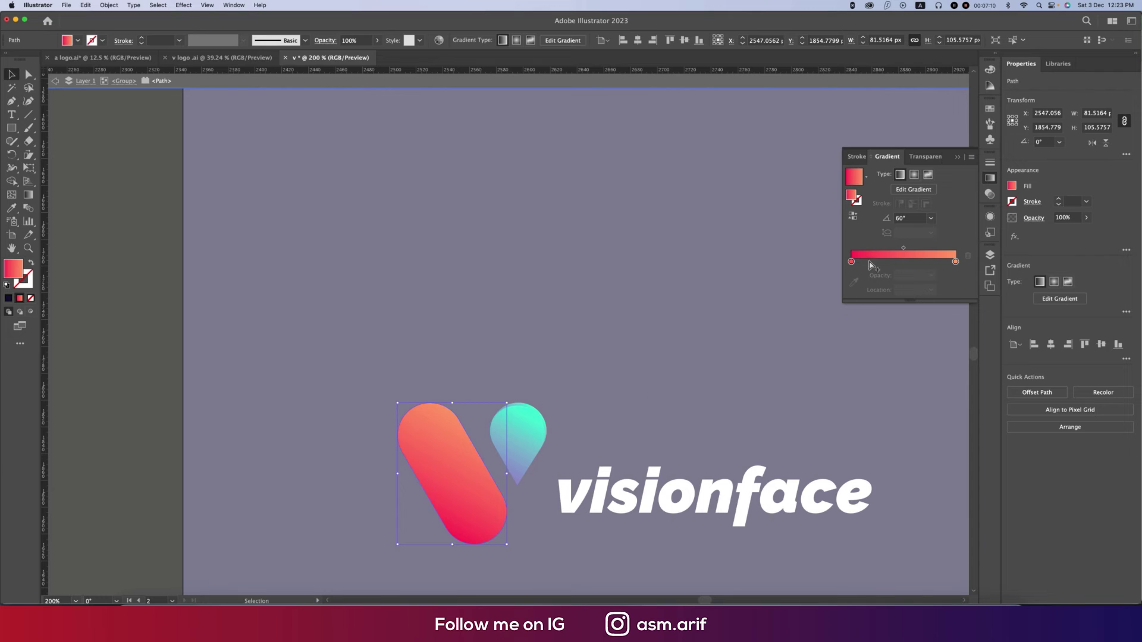
{"action": "left_click", "coordinate": [853, 216]}
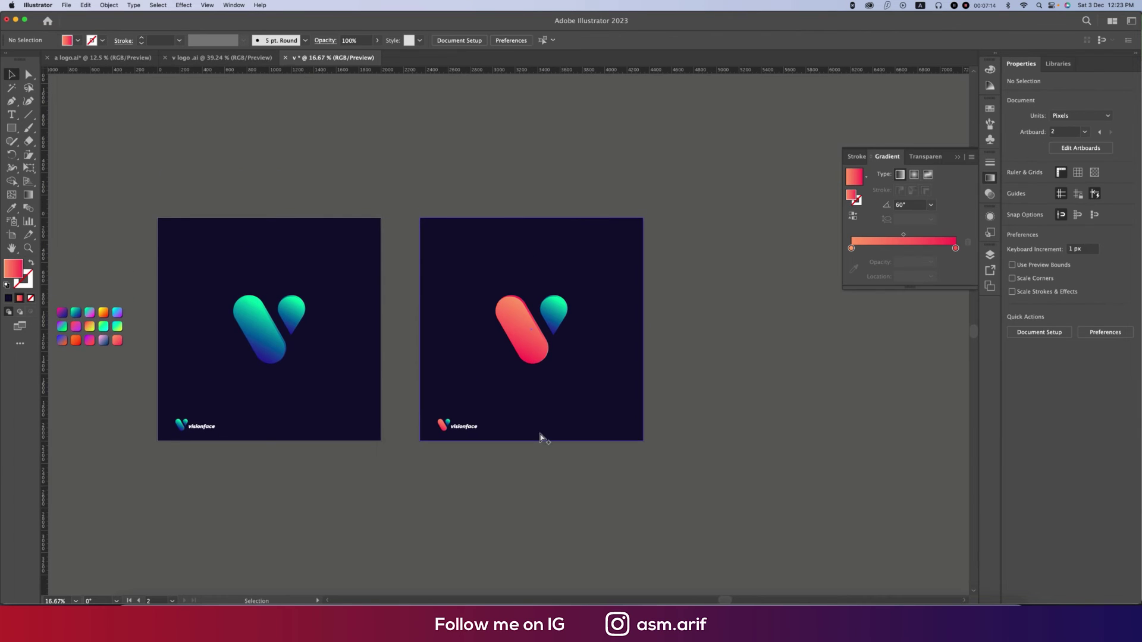
Step: Draw an unfilled circle about 1064 px in diameter around the large V on the first artboard
{"action": "left_click_drag", "start_coordinate": [594, 467], "coordinate": [676, 510]}
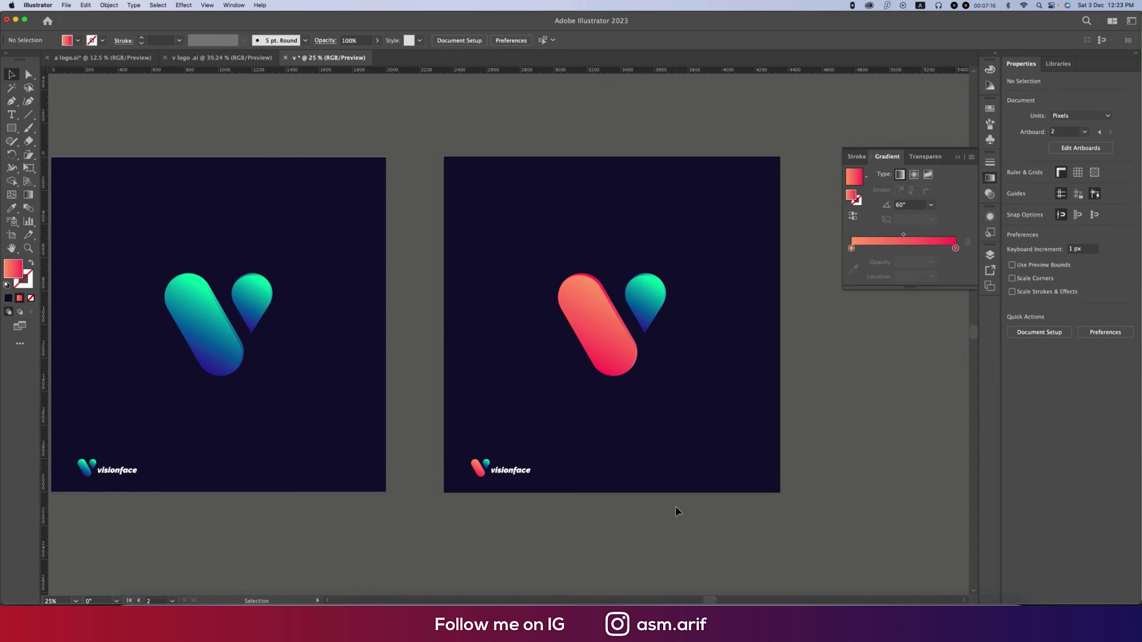
{"action": "left_click_drag", "start_coordinate": [288, 324], "coordinate": [370, 311]}
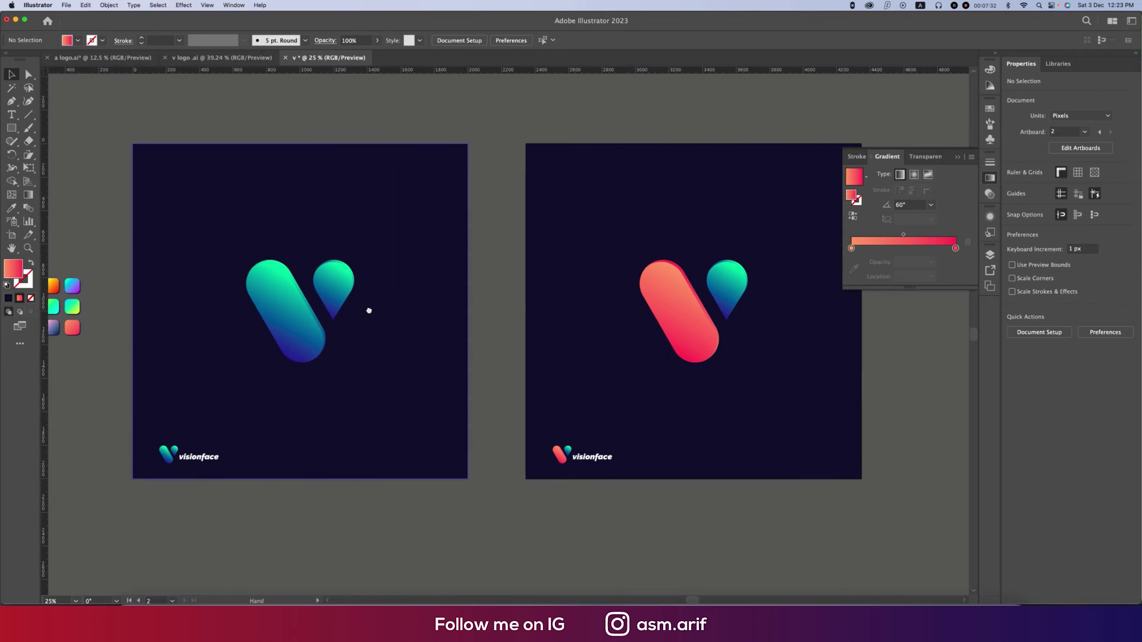
{"action": "left_click", "coordinate": [18, 131]}
{"action": "left_click", "coordinate": [64, 154]}
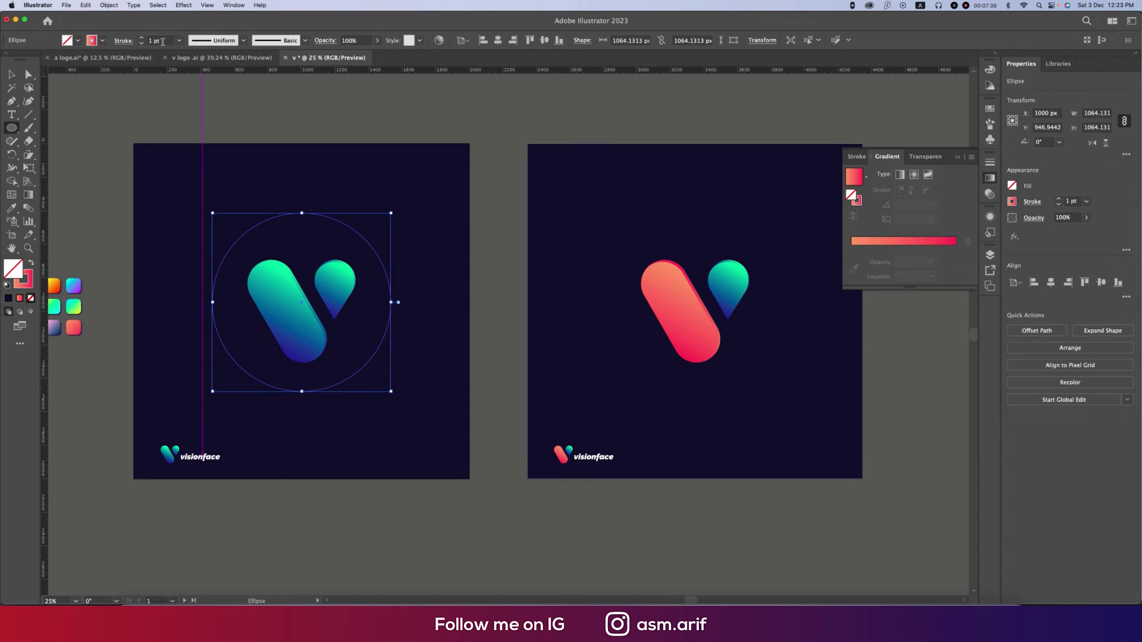
Step: Set the circle's stroke weight to 14 pt
{"action": "left_click", "coordinate": [163, 42]}
{"action": "type", "text": "6"}
{"action": "key", "text": "Return"}
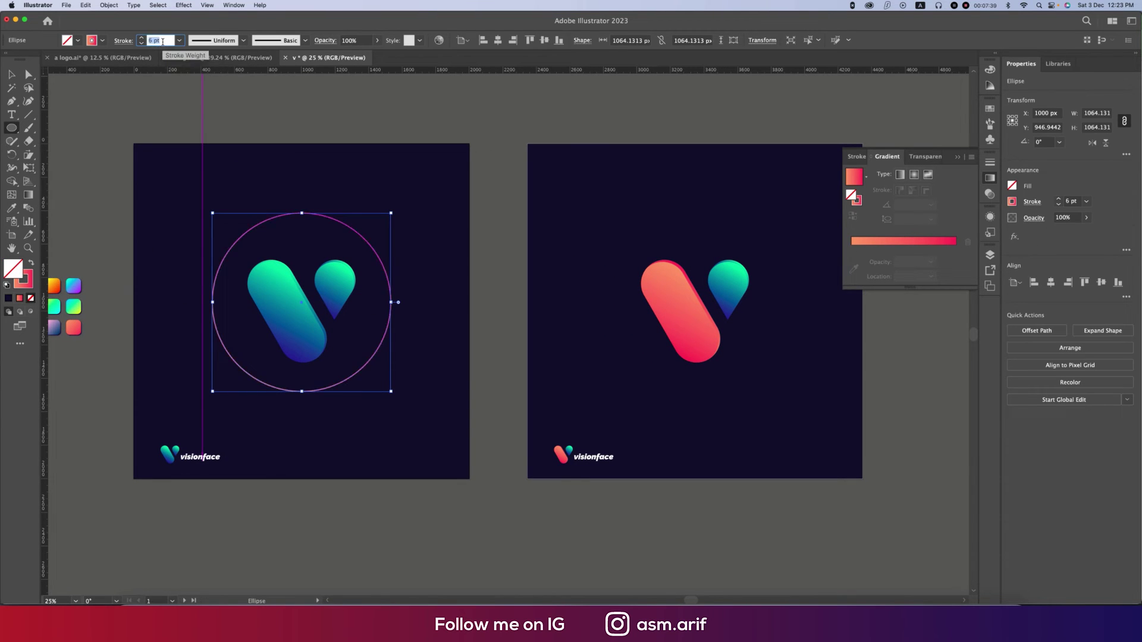
{"action": "key", "text": "Up"}
{"action": "key", "text": "Up"}
{"action": "key", "text": "Up"}
{"action": "key", "text": "Up"}
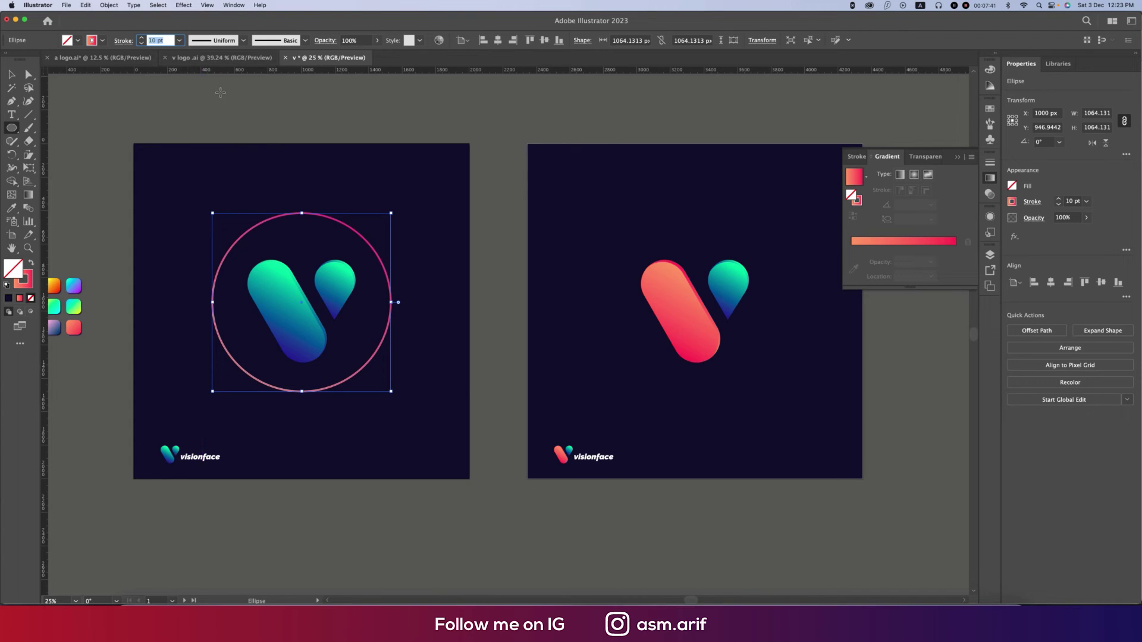
Step: Expand the circle's fill and stroke into a ring shape
{"action": "left_click", "coordinate": [110, 5]}
{"action": "left_click", "coordinate": [112, 127]}
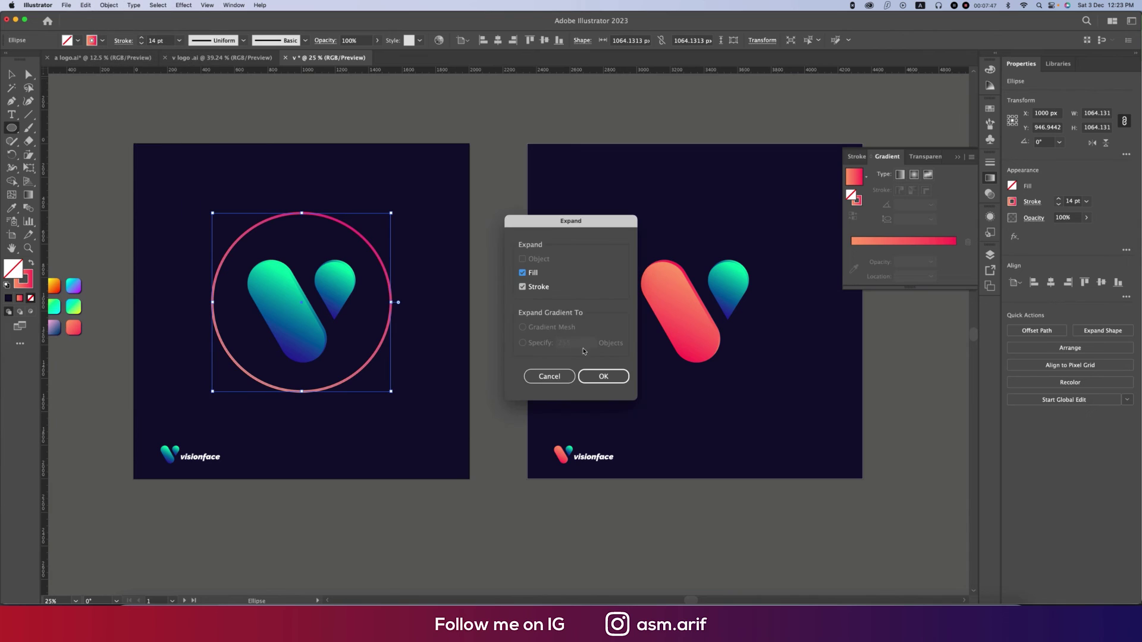
{"action": "left_click", "coordinate": [603, 377]}
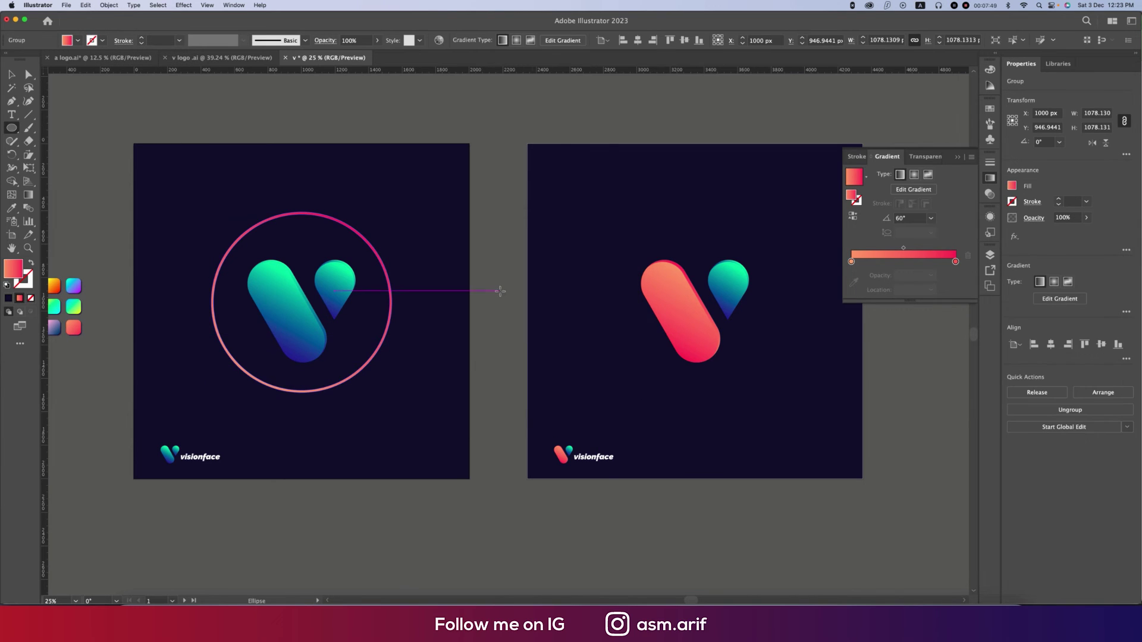
{"action": "left_click", "coordinate": [122, 141]}
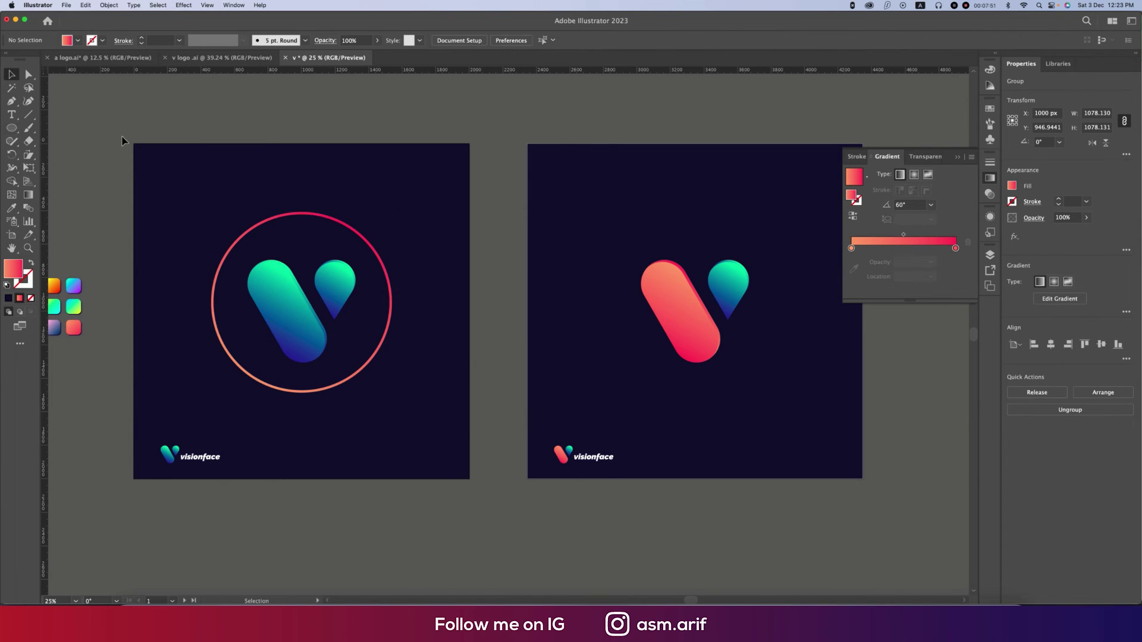
Step: Fill the ring around the first large V with the green-to-blue gradient sampled from its teardrop
{"action": "left_click", "coordinate": [320, 218]}
{"action": "key", "text": "i"}
{"action": "left_click", "coordinate": [336, 271]}
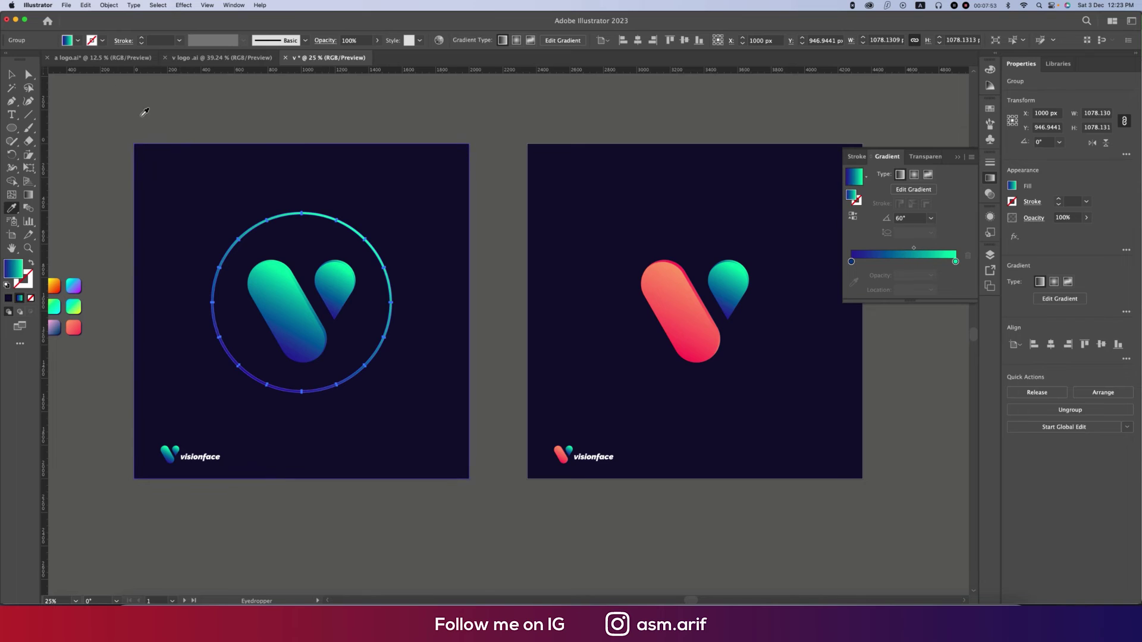
{"action": "left_click", "coordinate": [12, 75]}
{"action": "left_click", "coordinate": [68, 100]}
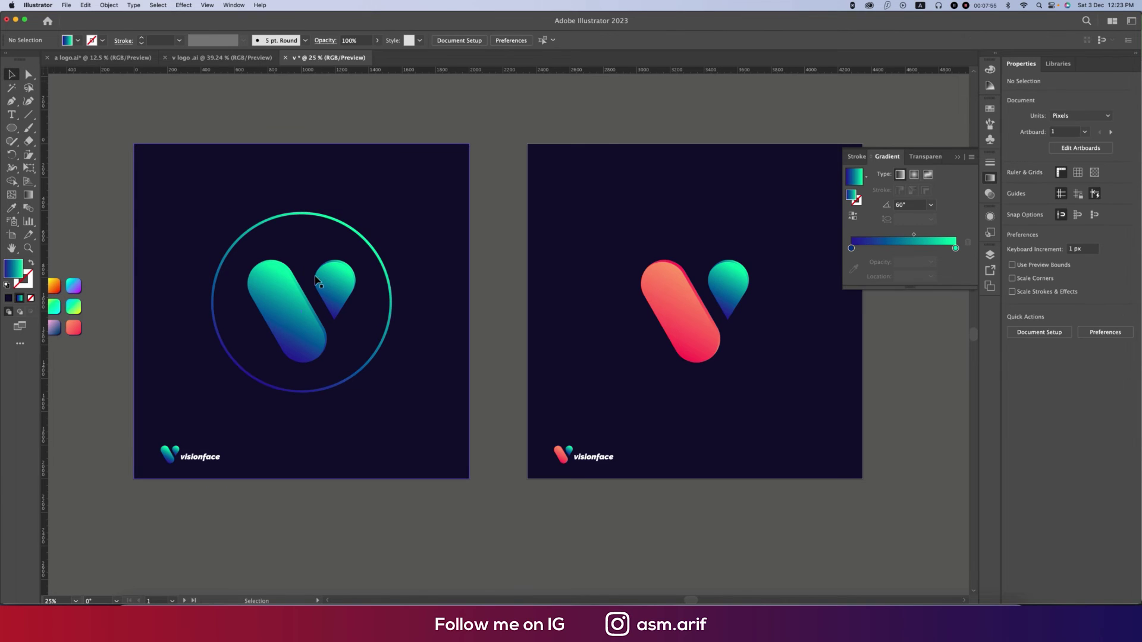
Step: Duplicate the ring onto the second artboard and center the copy horizontally on that artboard's background
{"action": "left_click", "coordinate": [386, 332]}
{"action": "key", "text": "a"}
{"action": "key", "text": "v"}
{"action": "left_click", "coordinate": [785, 345], "text": "shift"}
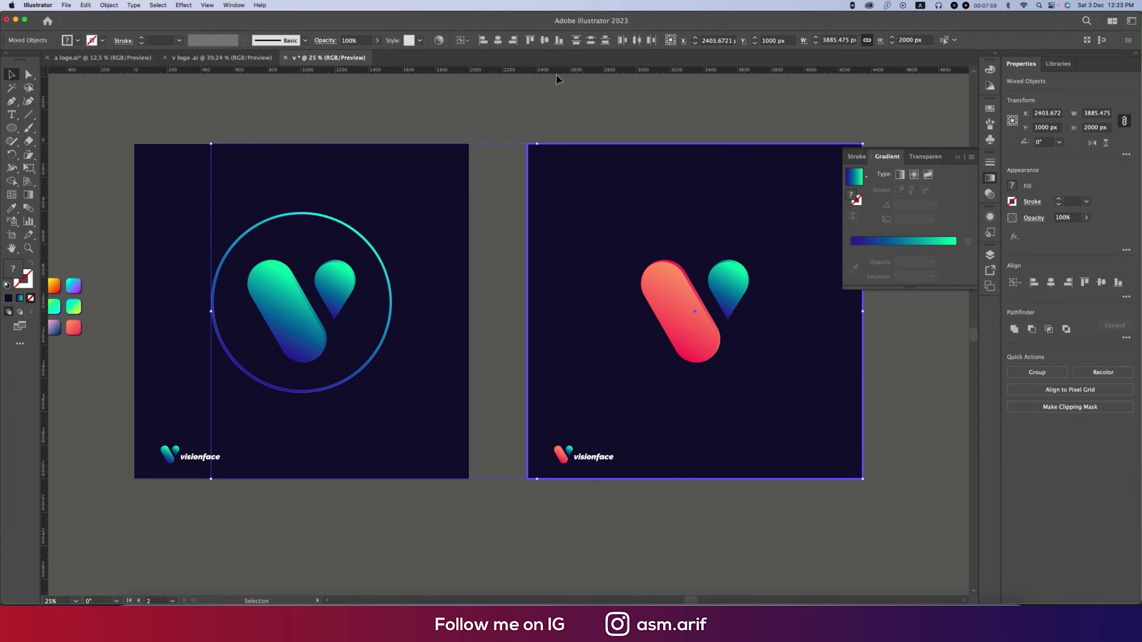
{"action": "left_click", "coordinate": [498, 40]}
{"action": "left_click", "coordinate": [544, 40]}
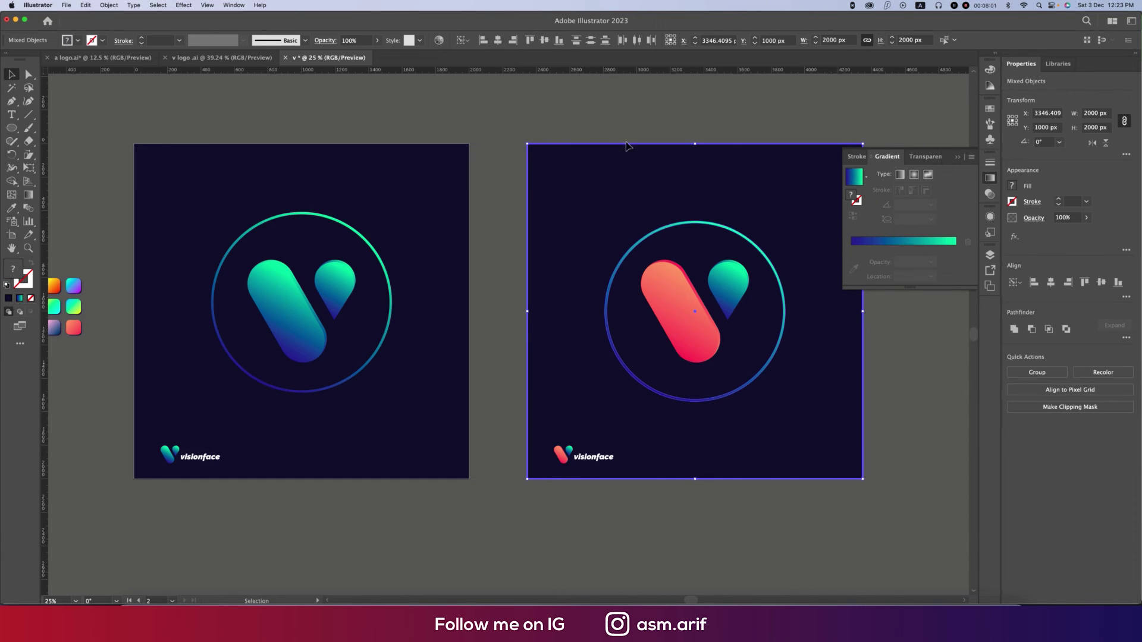
{"action": "left_click", "coordinate": [905, 376]}
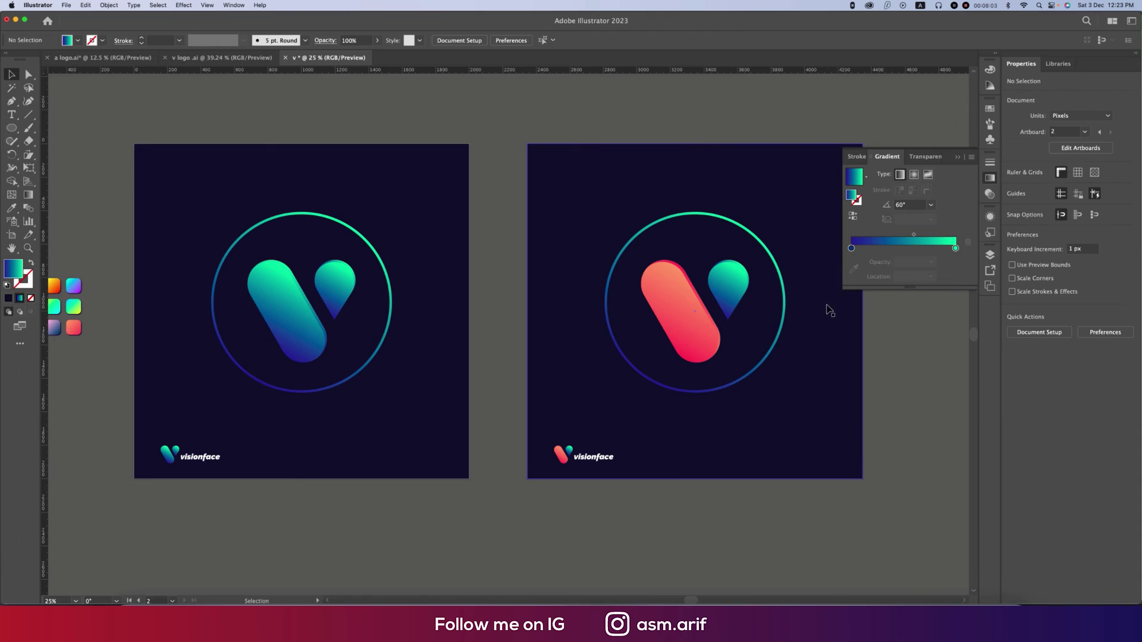
Step: Fill the second artboard's ring with the pink-to-orange gradient sampled from the large V's slanted stroke
{"action": "left_click", "coordinate": [786, 291]}
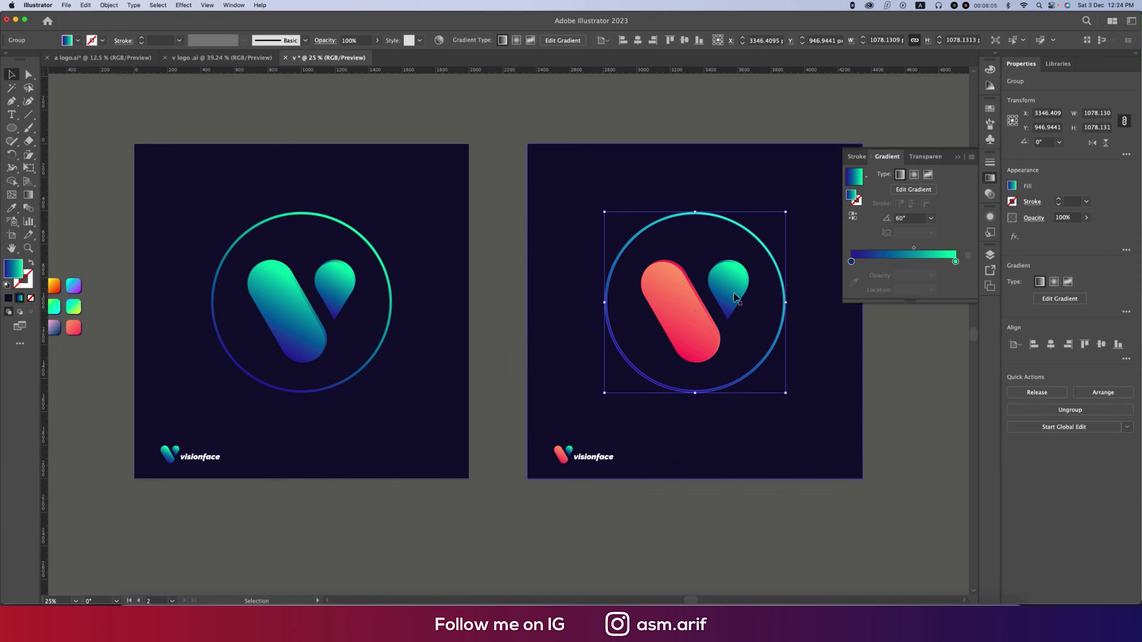
{"action": "key", "text": "i"}
{"action": "left_click", "coordinate": [703, 300]}
{"action": "key", "text": "v"}
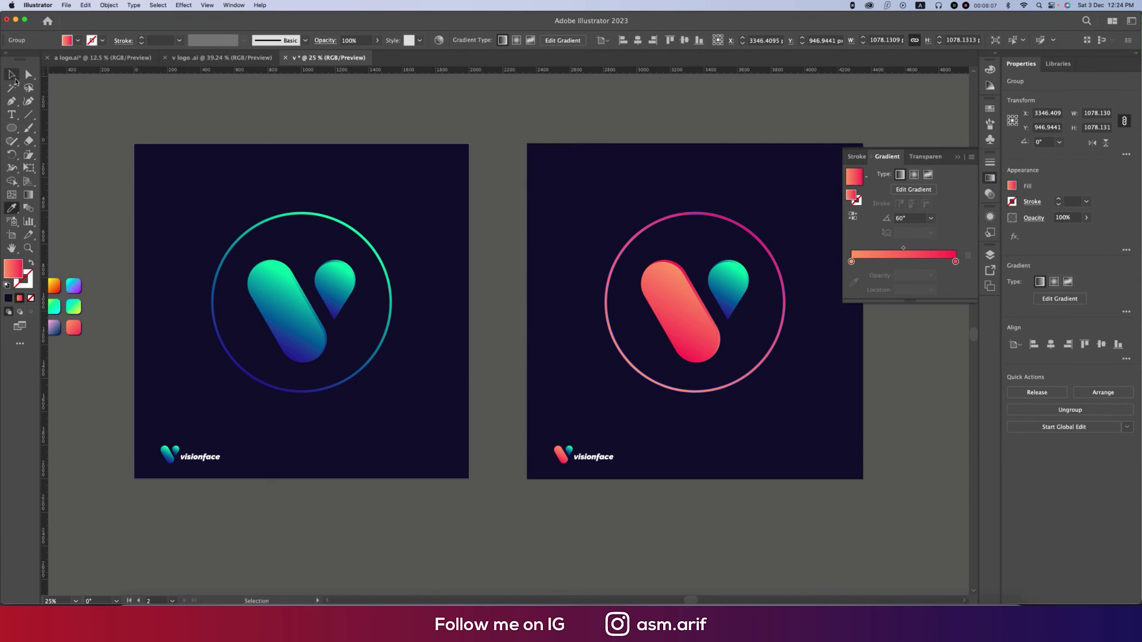
{"action": "left_click", "coordinate": [137, 112]}
Step: Duplicate the second artboard with its artwork to create a third artboard beside it
{"action": "scroll", "coordinate": [158, 189], "scroll_direction": "down", "scroll_amount": 1}
{"action": "left_click_drag", "start_coordinate": [276, 263], "coordinate": [370, 294]}
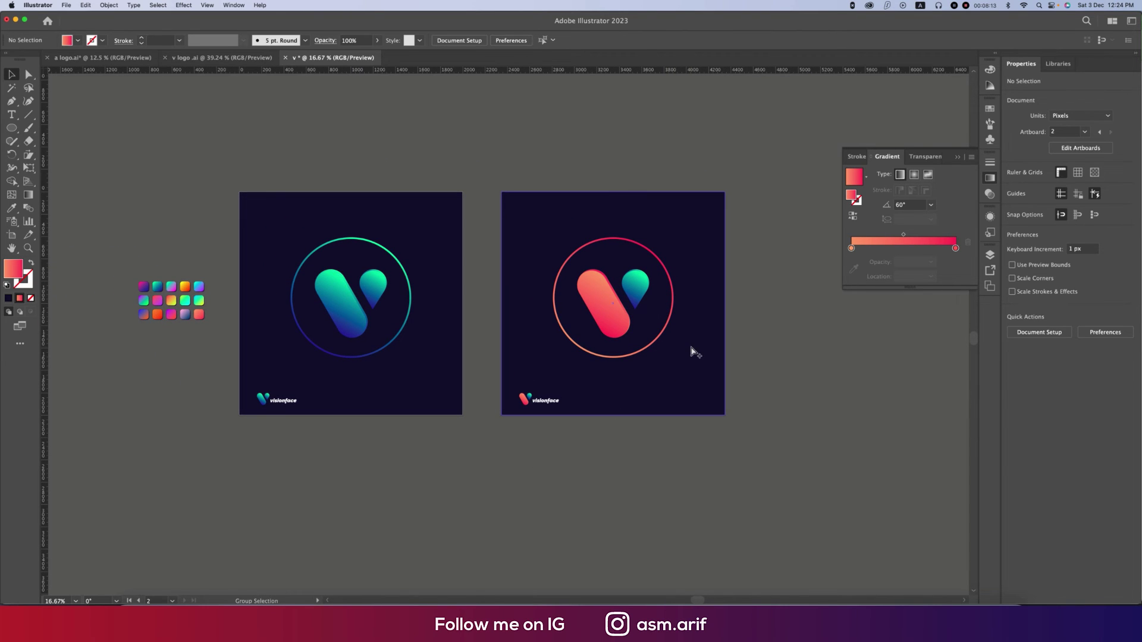
{"action": "scroll", "coordinate": [394, 297], "scroll_direction": "up", "scroll_amount": 2}
{"action": "scroll", "coordinate": [394, 298], "scroll_direction": "down", "scroll_amount": 2}
{"action": "left_click_drag", "start_coordinate": [645, 349], "coordinate": [423, 333]}
{"action": "left_click", "coordinate": [11, 235]}
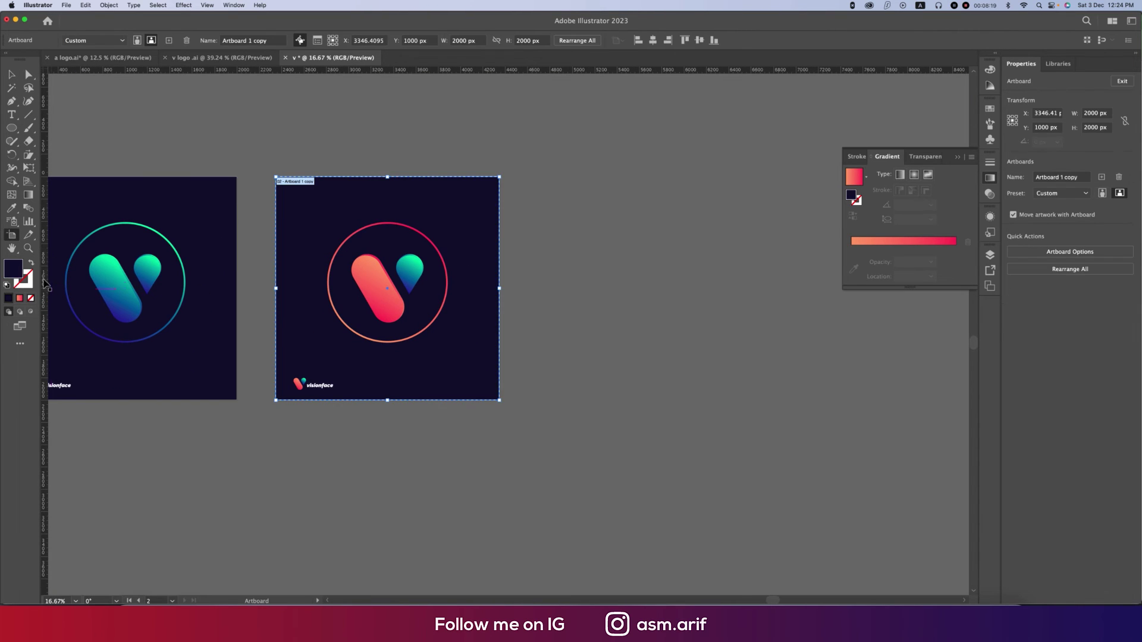
{"action": "left_click_drag", "start_coordinate": [398, 375], "coordinate": [648, 378]}
Step: Delete the large V and its ring from the third artboard
{"action": "key", "text": "v"}
{"action": "left_click_drag", "start_coordinate": [723, 353], "coordinate": [719, 354]}
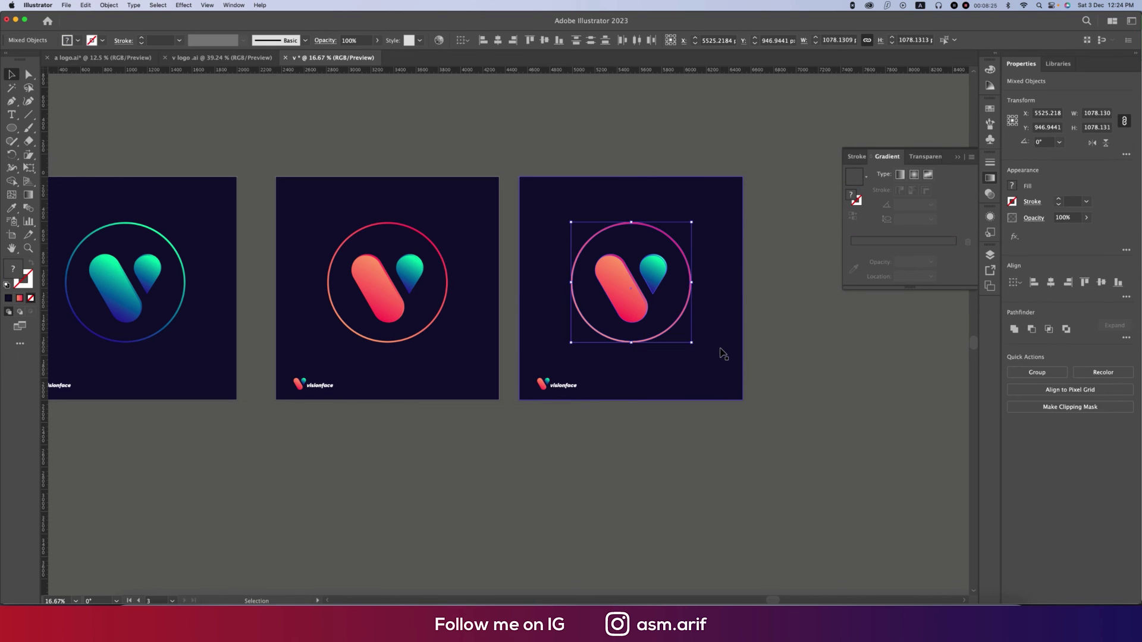
{"action": "key", "text": "Delete"}
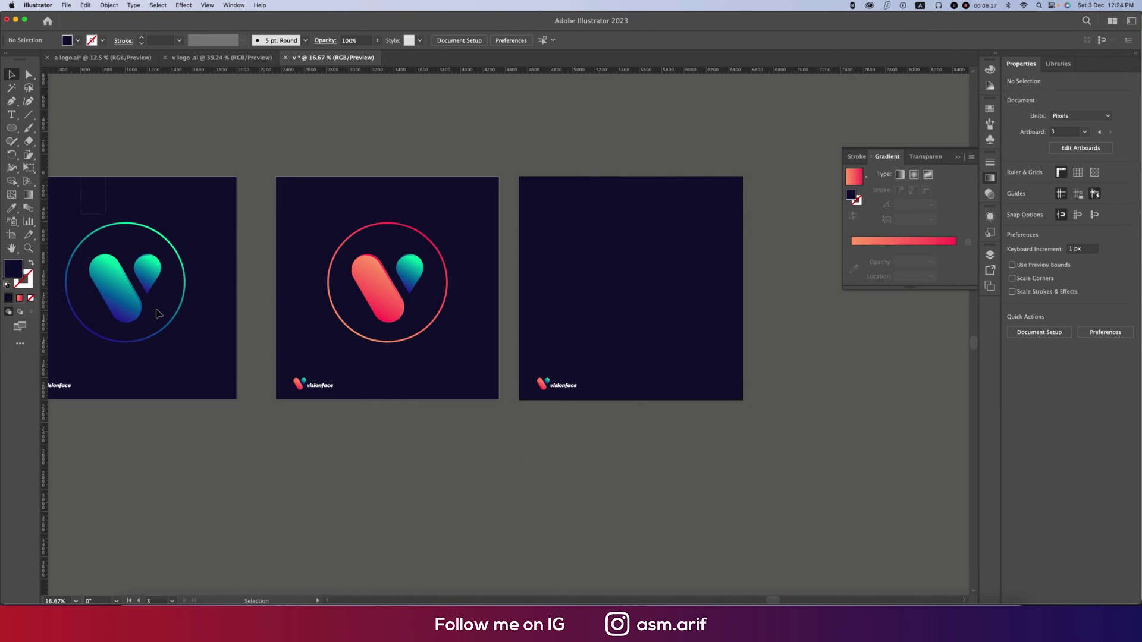
Step: Copy the green-to-blue large V and ring from the first artboard and paste them in place on the third artboard
{"action": "left_click_drag", "start_coordinate": [194, 363], "coordinate": [209, 345]}
{"action": "key", "text": "super+c"}
{"action": "left_click", "coordinate": [556, 339]}
{"action": "key", "text": "super+shift+v"}
{"action": "left_click", "coordinate": [687, 413]}
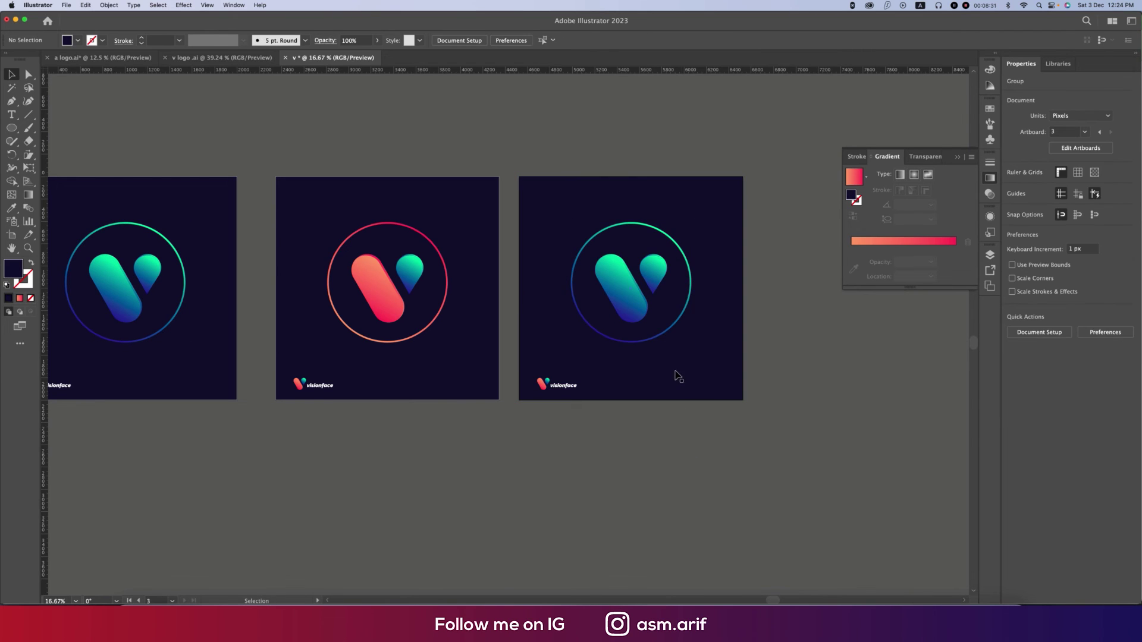
Step: Ungroup the large V on the third artboard
{"action": "left_click", "coordinate": [659, 272]}
{"action": "right_click", "coordinate": [658, 271]}
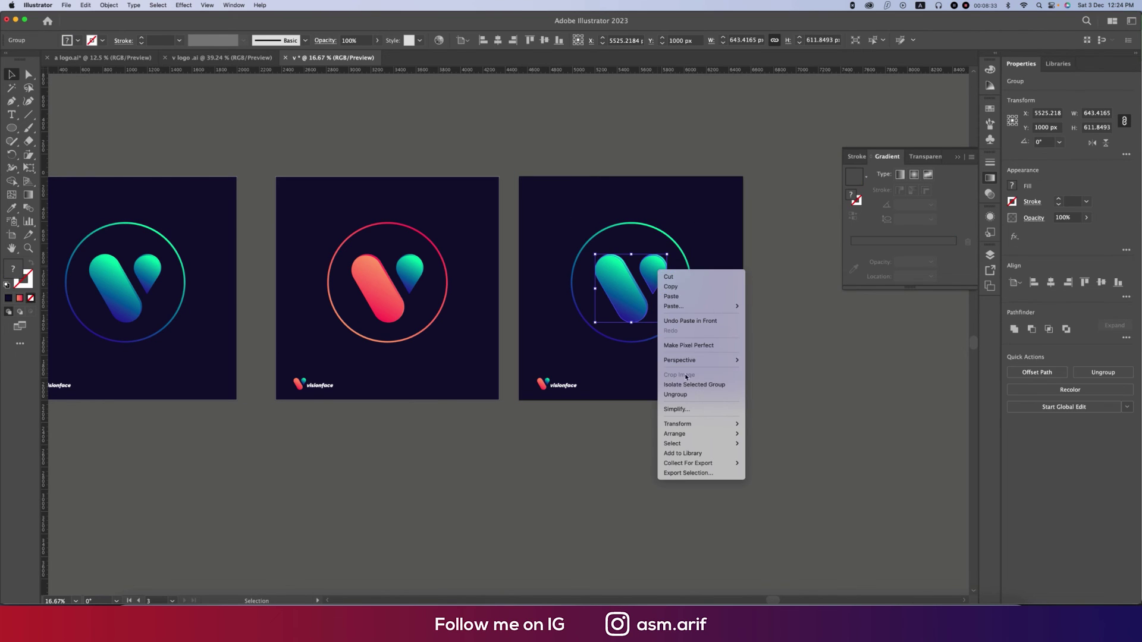
{"action": "left_click", "coordinate": [683, 395]}
Step: Fill both teardrop shapes of the third artboard's large V with the pink-to-orange gradient sampled from the second artboard's slanted stroke
{"action": "left_click", "coordinate": [657, 276]}
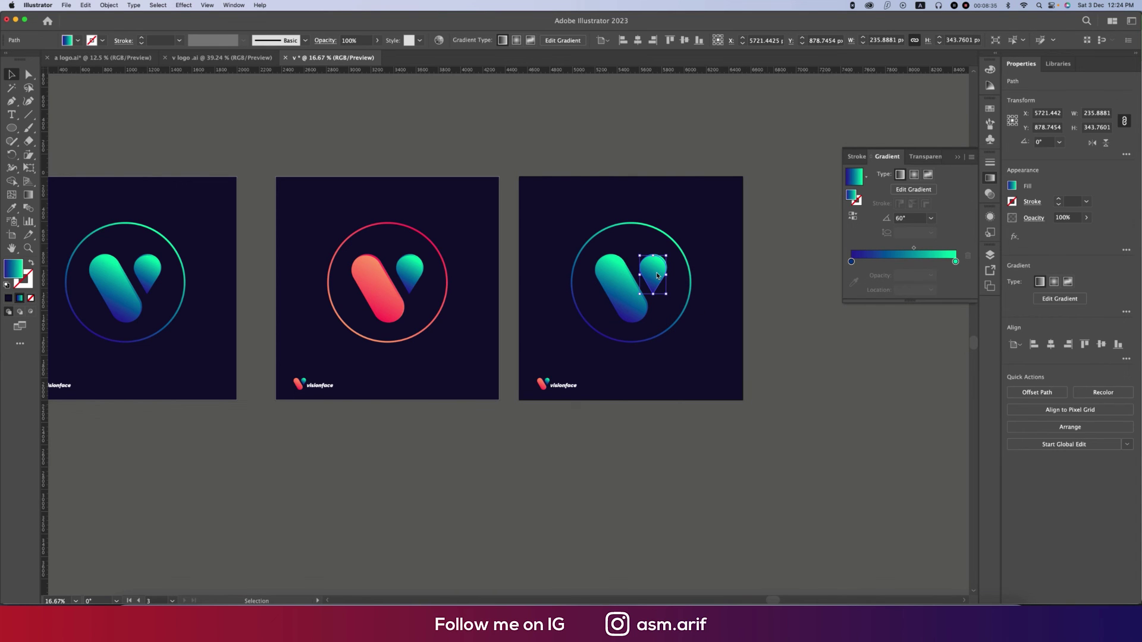
{"action": "scroll", "coordinate": [657, 275], "scroll_direction": "up", "scroll_amount": 4}
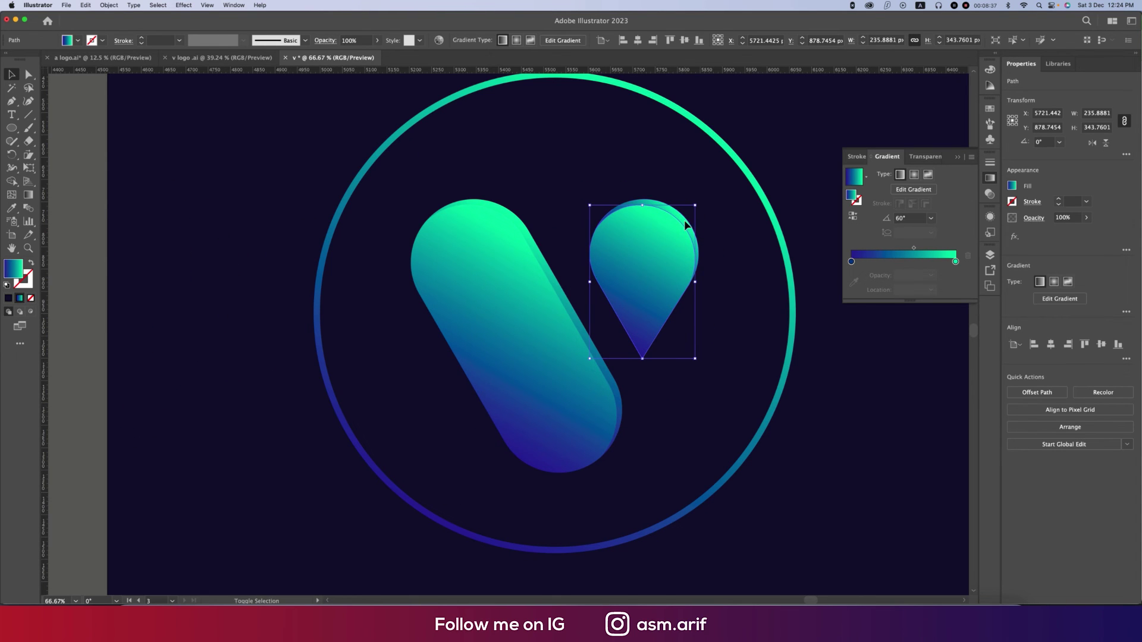
{"action": "left_click", "coordinate": [685, 224], "text": "shift"}
{"action": "scroll", "coordinate": [676, 324], "scroll_direction": "down", "scroll_amount": 2}
{"action": "scroll", "coordinate": [676, 324], "scroll_direction": "down", "scroll_amount": 4}
{"action": "key", "text": "i"}
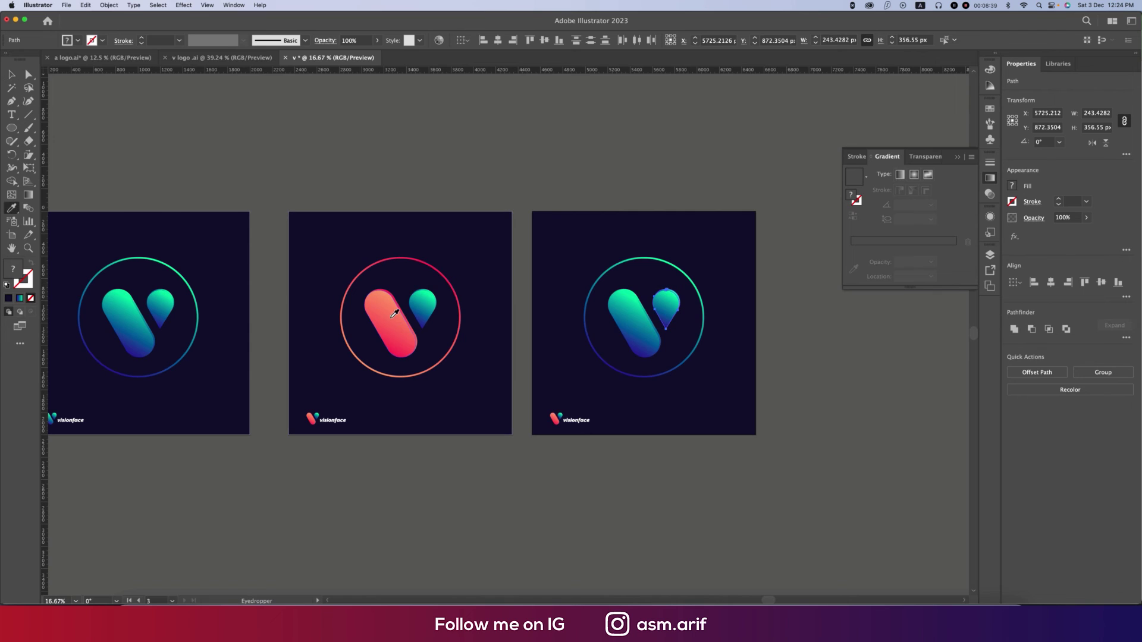
{"action": "left_click", "coordinate": [391, 319]}
{"action": "left_click", "coordinate": [11, 74]}
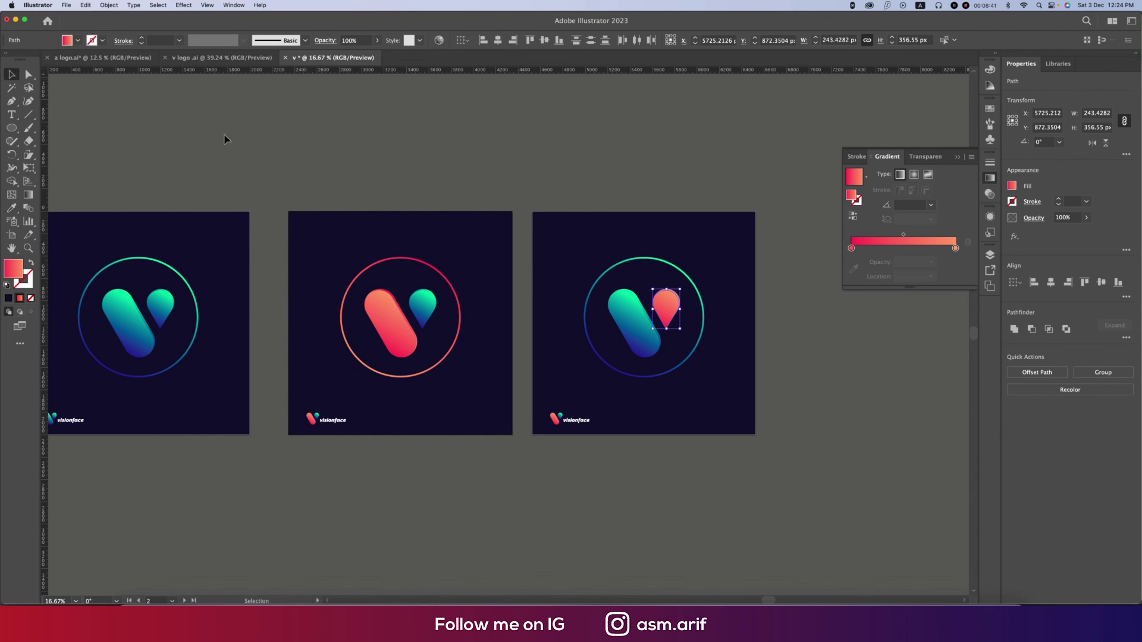
{"action": "left_click", "coordinate": [140, 123]}
Step: Reverse the pink-to-orange gradient on the back teardrop shape of the third artboard's large V
{"action": "scroll", "coordinate": [672, 311], "scroll_direction": "up", "scroll_amount": 6}
{"action": "scroll", "coordinate": [597, 218], "scroll_direction": "down", "scroll_amount": 3}
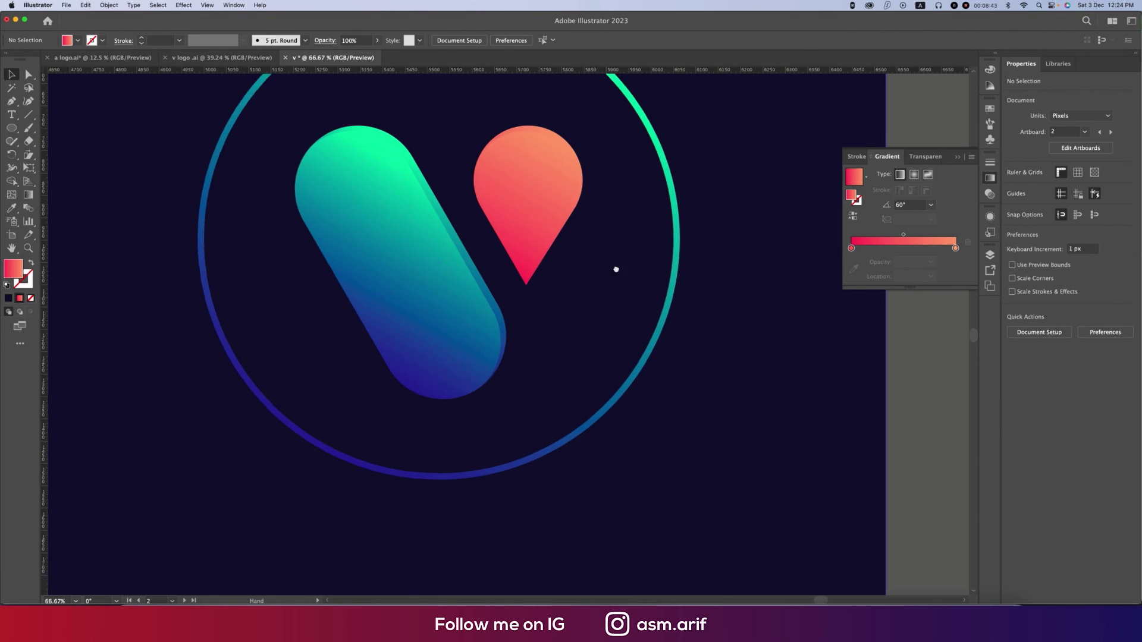
{"action": "left_click", "coordinate": [609, 246]}
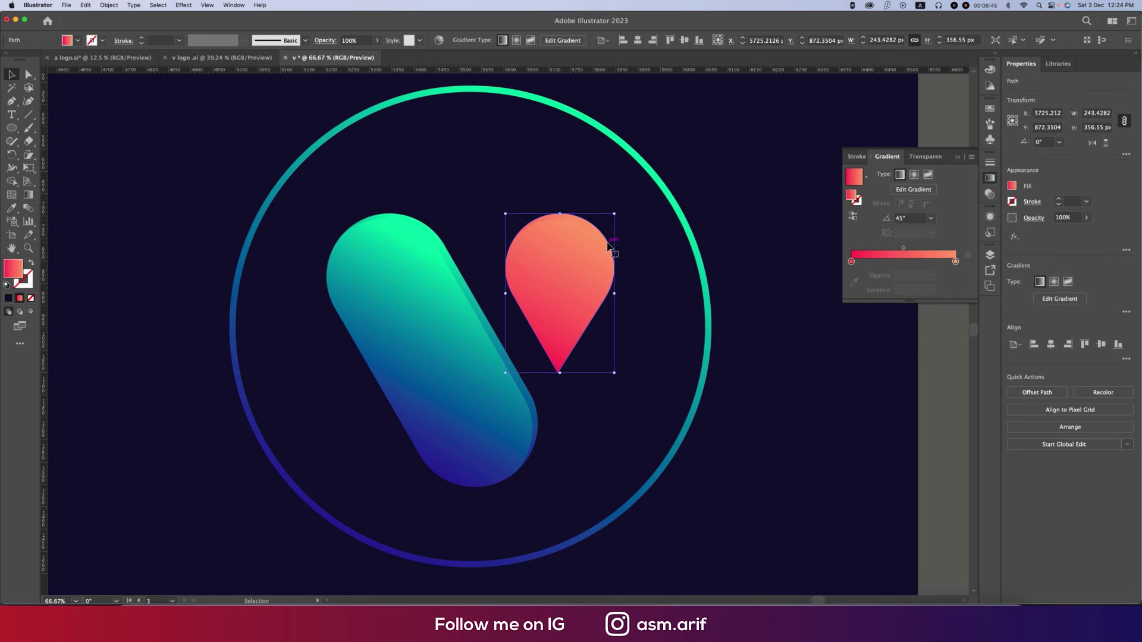
{"action": "left_click", "coordinate": [853, 216]}
{"action": "left_click", "coordinate": [735, 208]}
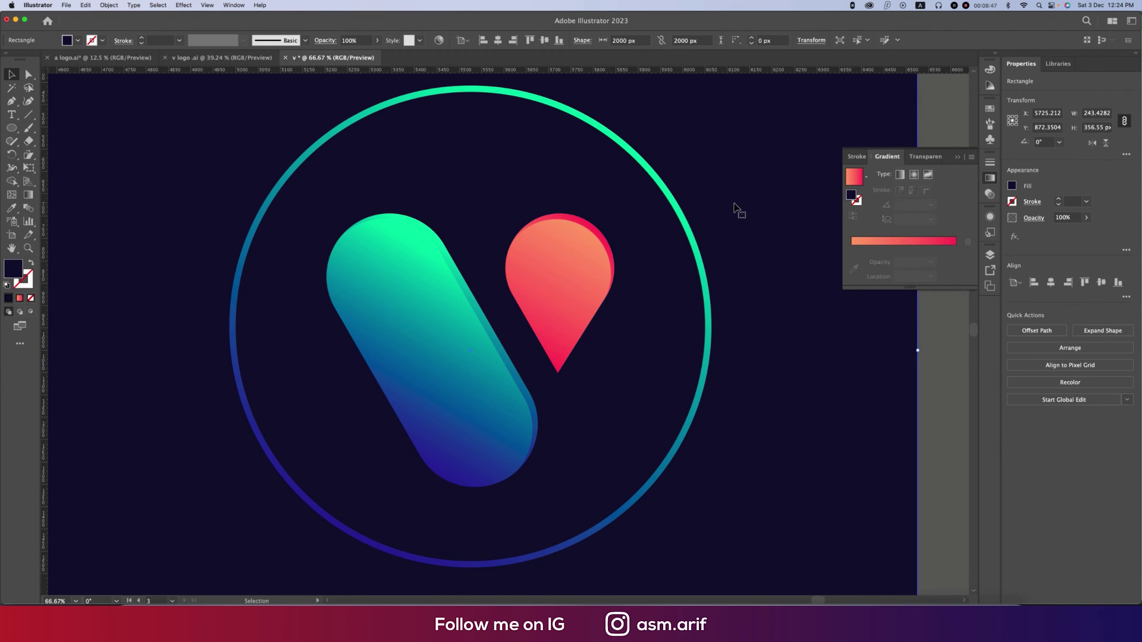
{"action": "scroll", "coordinate": [736, 208], "scroll_direction": "down", "scroll_amount": 4}
{"action": "scroll", "coordinate": [791, 395], "scroll_direction": "down", "scroll_amount": 1}
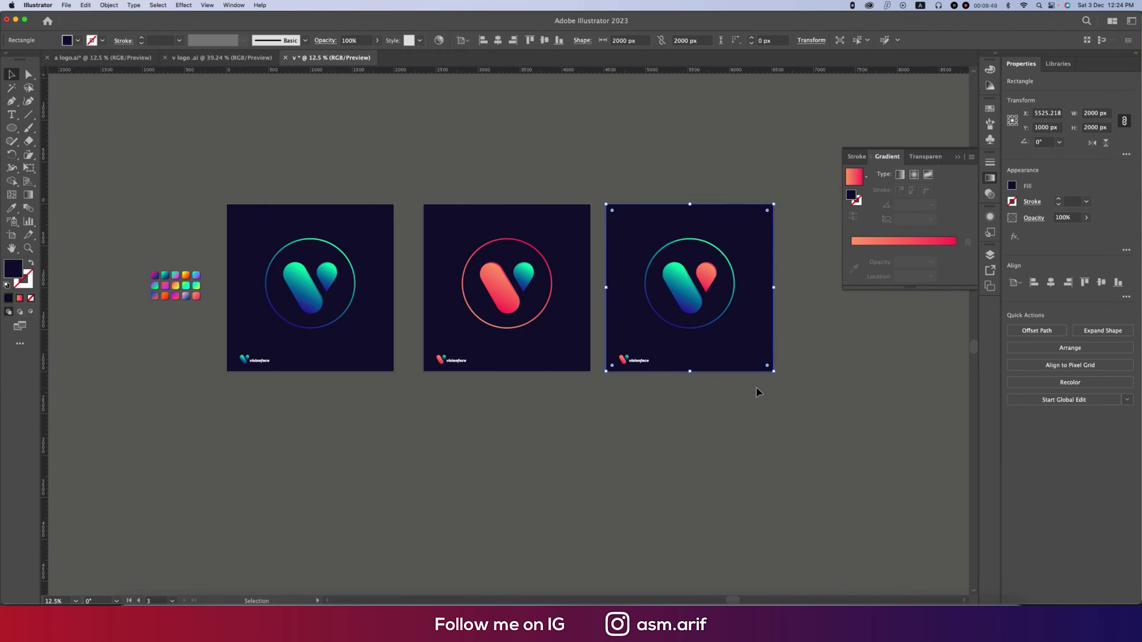
{"action": "left_click", "coordinate": [762, 427]}
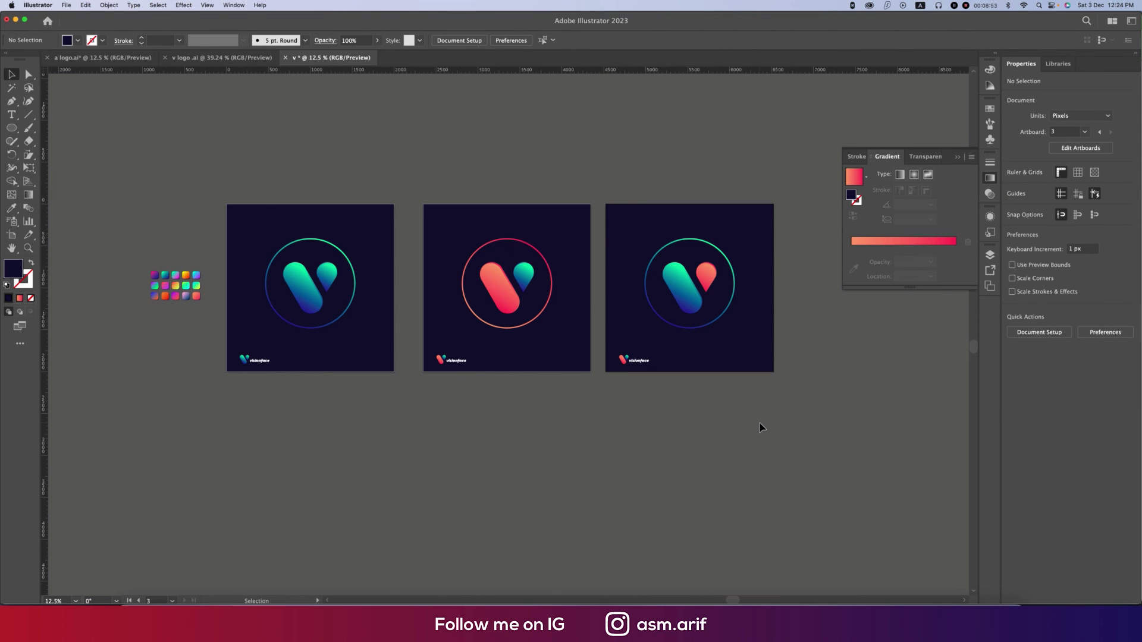
{"action": "scroll", "coordinate": [566, 454], "scroll_direction": "up", "scroll_amount": 2}
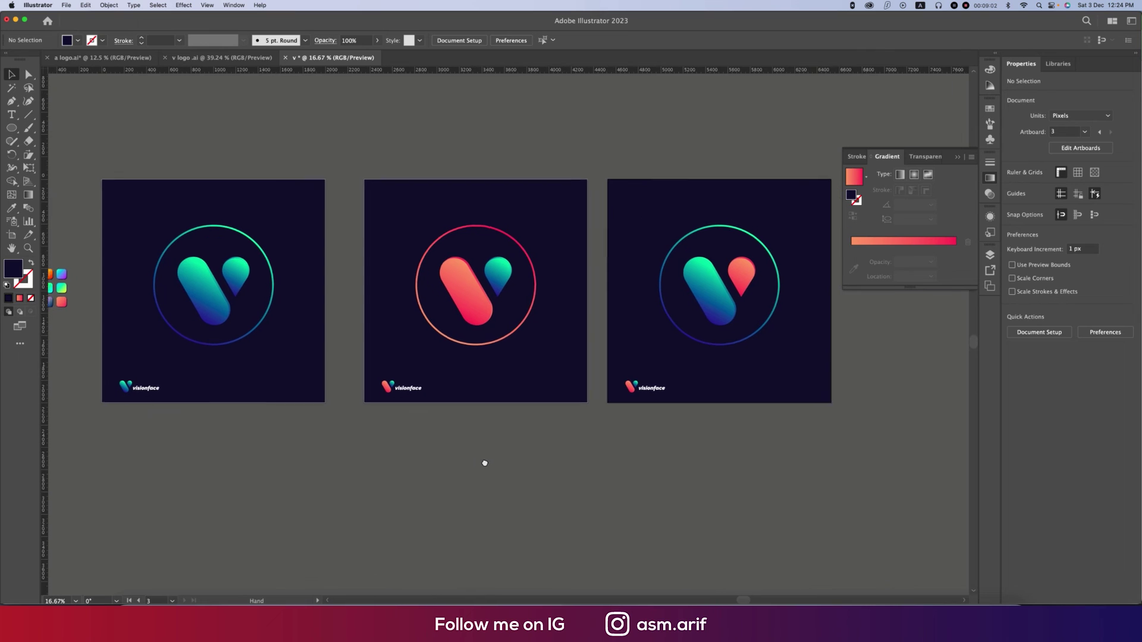